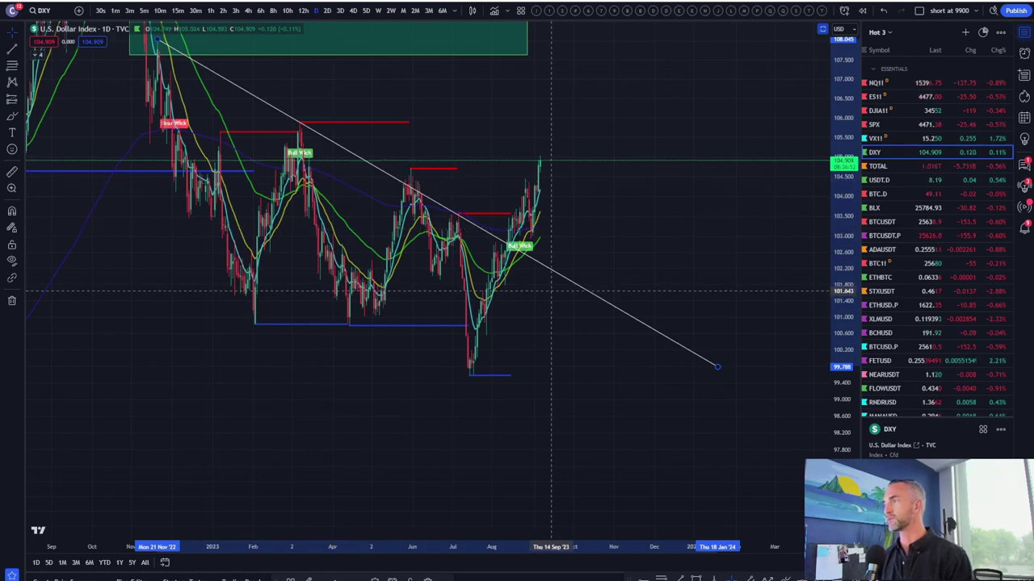
# - Draw a Fibonacci retracement on the daily DXY chart from the 114.842 high down to the 99.629 low
pyautogui.moveTo(842, 277); pyautogui.dragTo(842, 460)
pyautogui.scroll(-5, 455, 383)
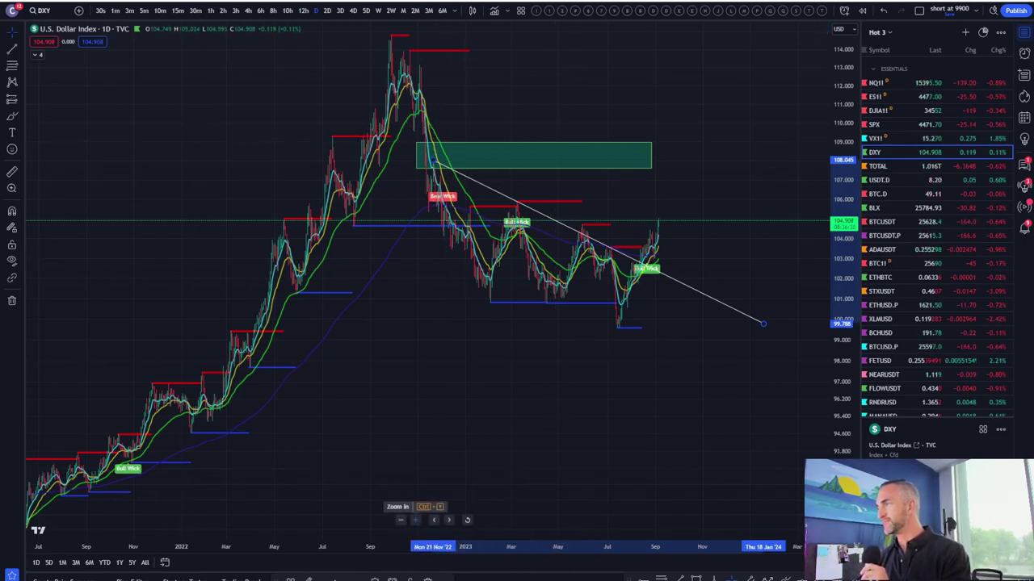
pyautogui.scroll(4, 242, 315)
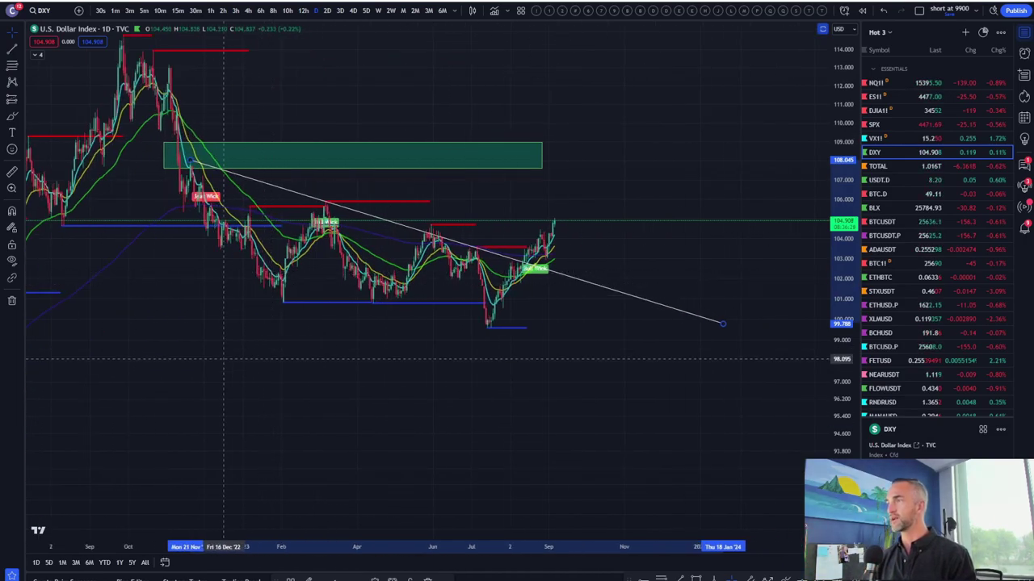
pyautogui.scroll(-3, 193, 313)
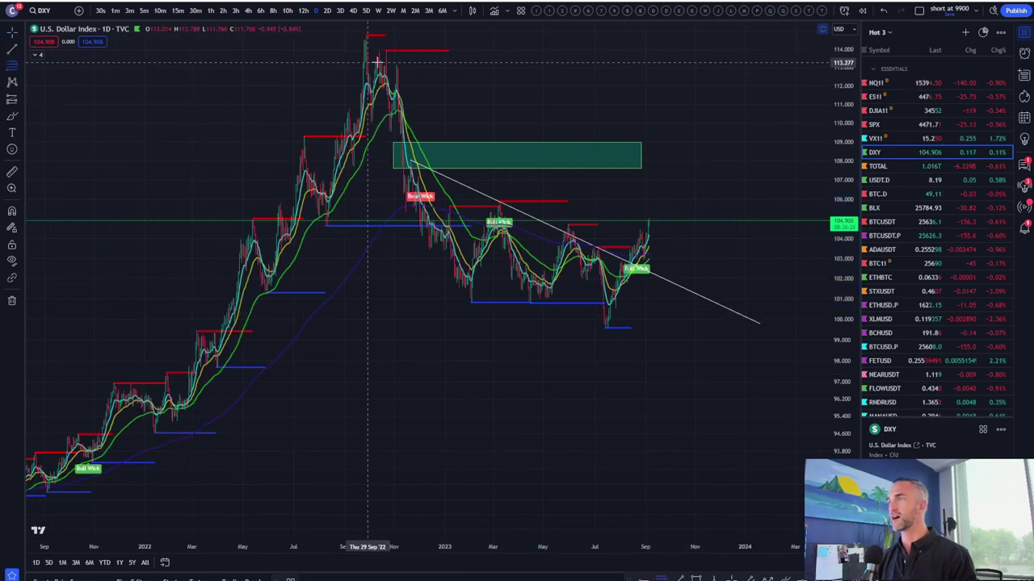
pyautogui.click(353, 34)
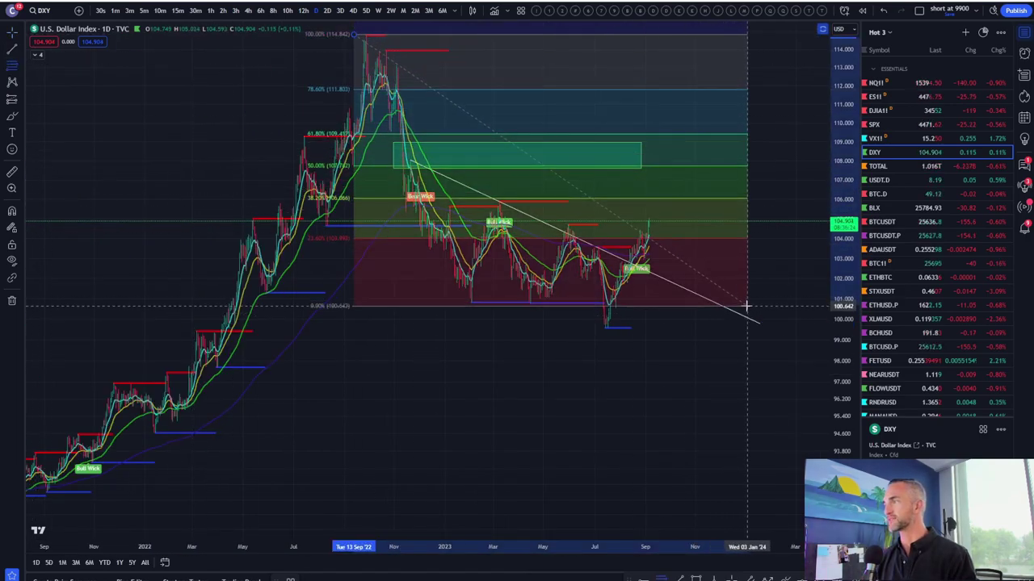
pyautogui.click(757, 328)
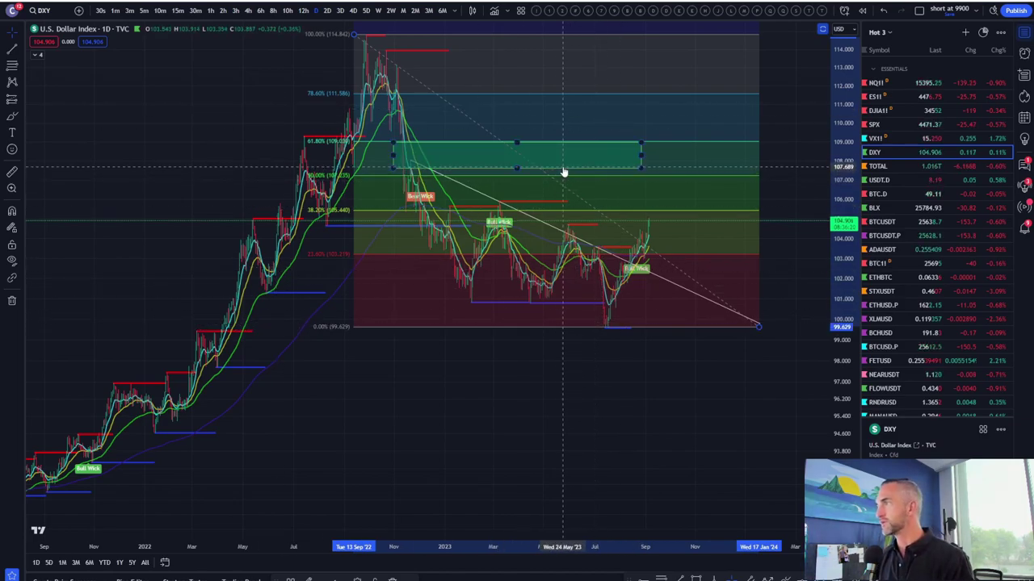
# - Extend the green zone rectangle's lower edge down to the 50% retracement level, at about 107.254
pyautogui.moveTo(517, 168); pyautogui.dragTo(515, 175)
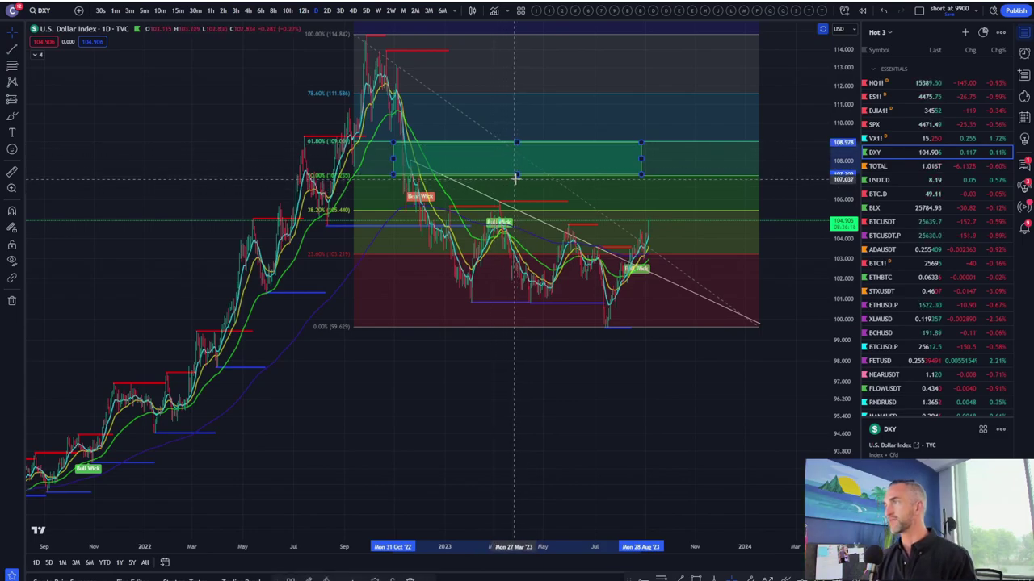
pyautogui.moveTo(517, 175); pyautogui.dragTo(518, 175)
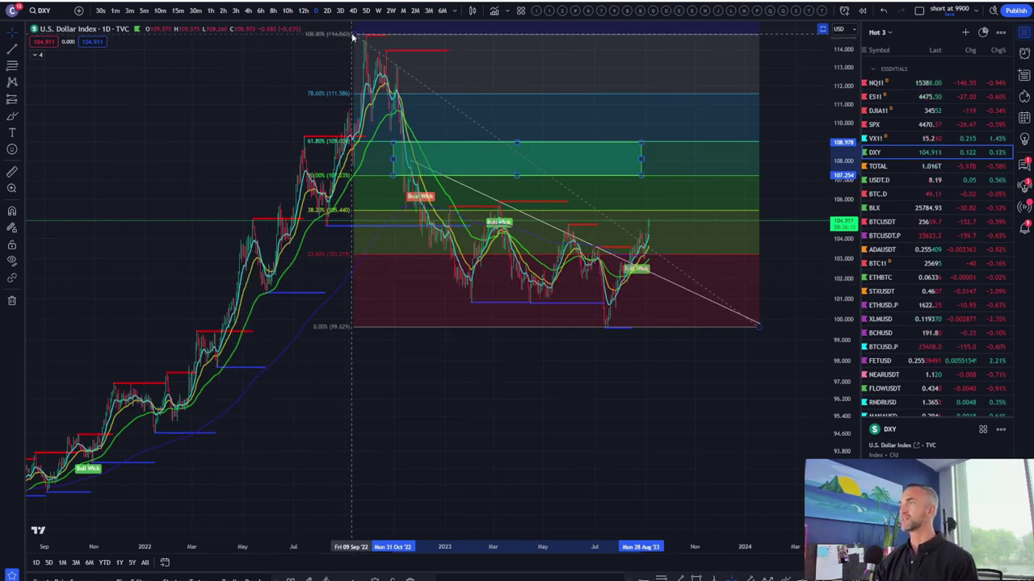
# - Switch the DXY chart to the weekly timeframe
pyautogui.click(378, 11)
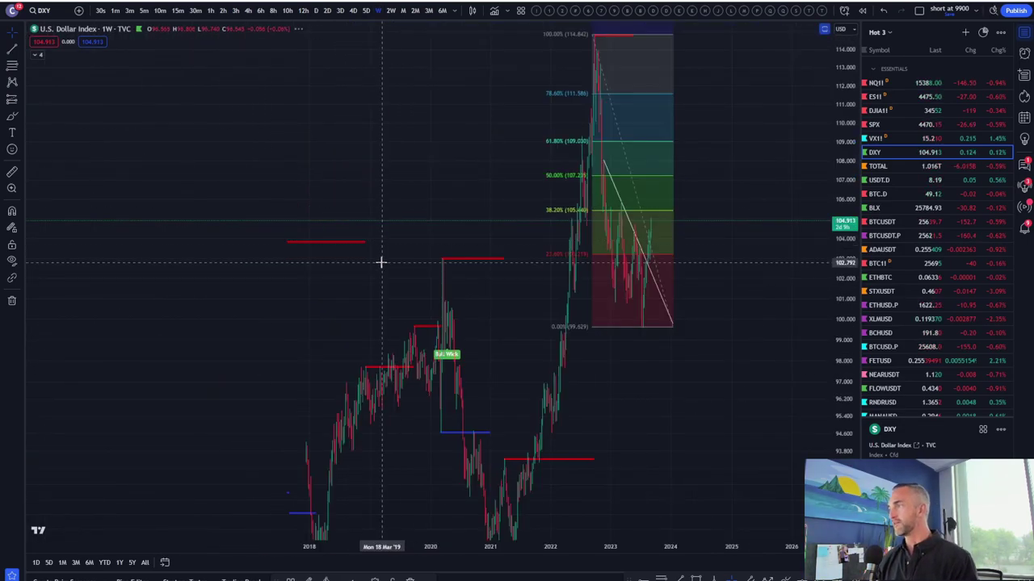
pyautogui.scroll(6, 571, 243)
pyautogui.moveTo(844, 189); pyautogui.dragTo(846, 307)
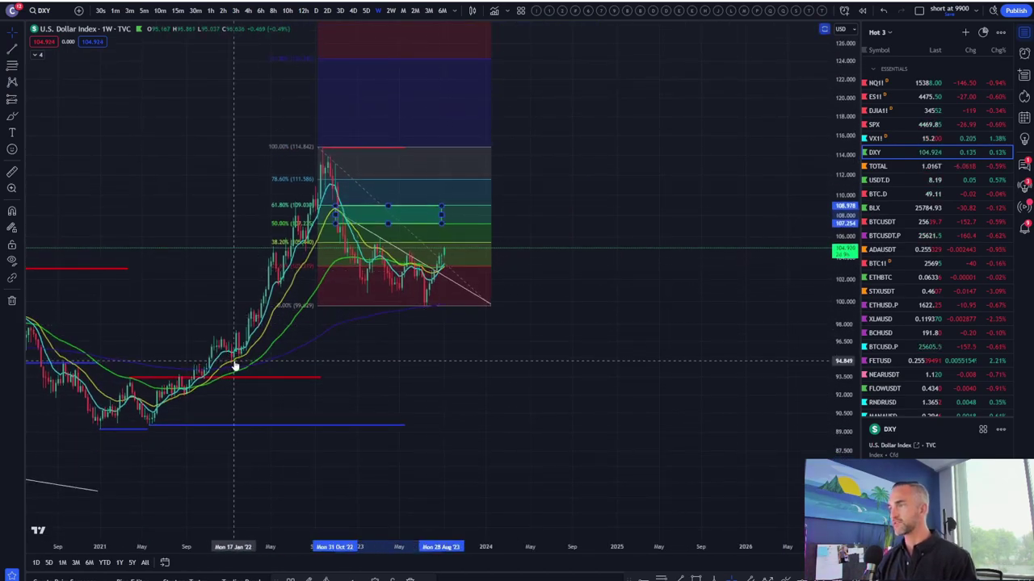
# - Restore the indicator panes beneath the maximized weekly DXY price chart
pyautogui.doubleClick(538, 348)
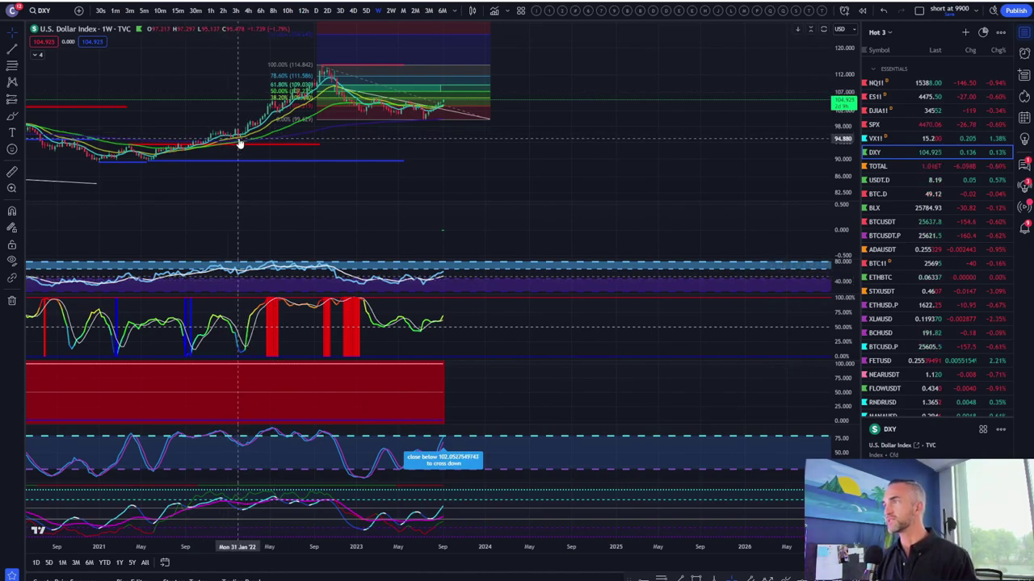
pyautogui.moveTo(852, 154); pyautogui.dragTo(852, 98)
pyautogui.moveTo(514, 174); pyautogui.dragTo(743, 188)
pyautogui.moveTo(660, 202); pyautogui.dragTo(660, 230)
pyautogui.hscroll(3, 662, 210)
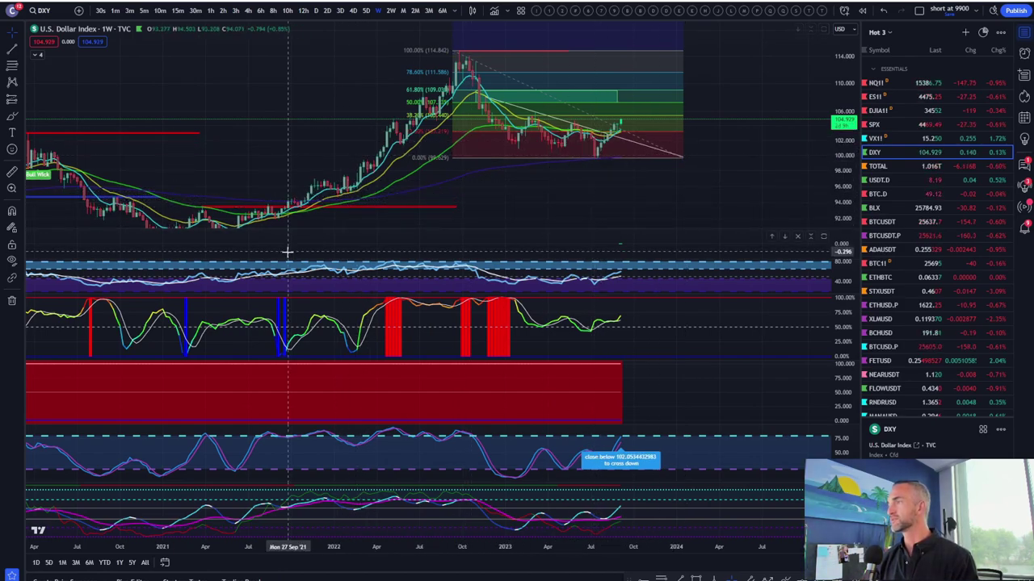
# - Maximize the weekly oscillator pane directly above the stochastic to examine its trend, and return to the full set of panes
pyautogui.doubleClick(670, 281)
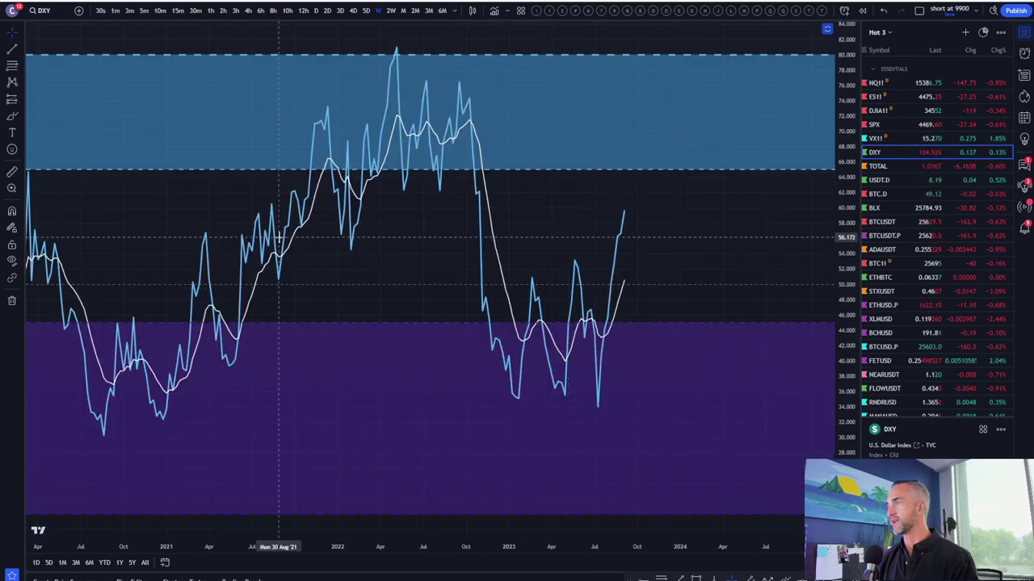
pyautogui.doubleClick(719, 397)
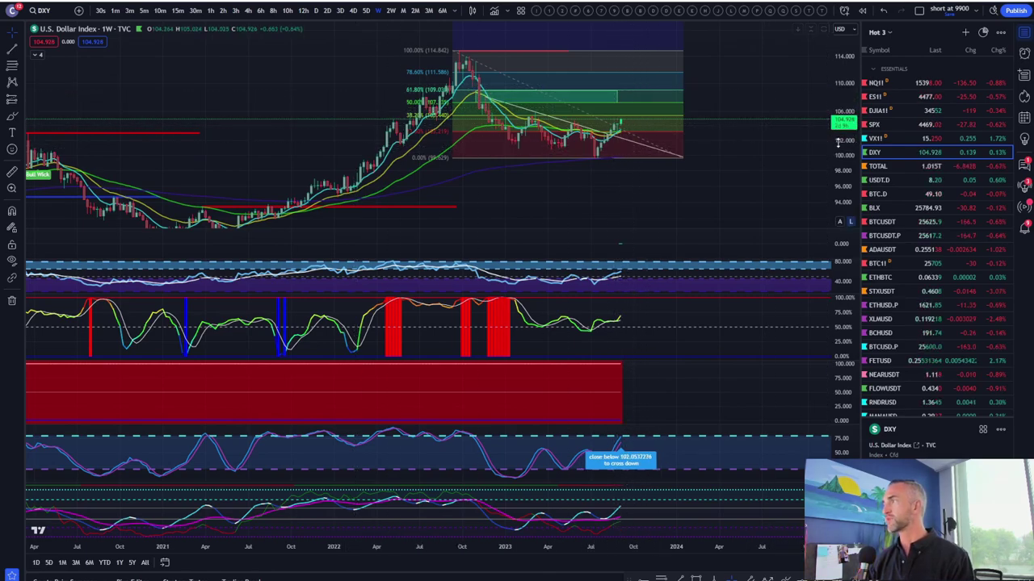
pyautogui.moveTo(837, 142); pyautogui.dragTo(837, 104)
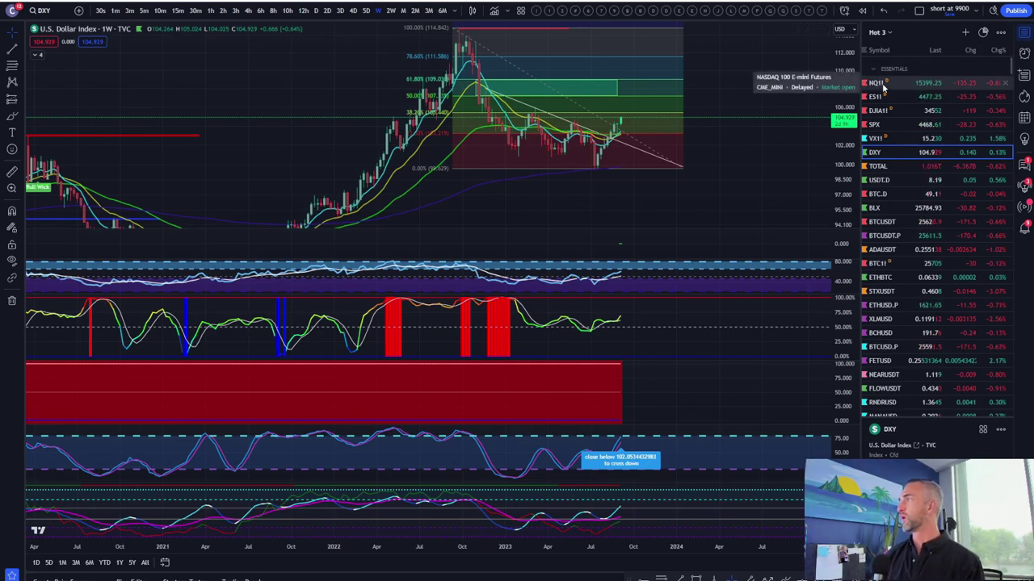
# - Switch the DXY chart to the 15-minute timeframe and examine the recent price action
pyautogui.click(178, 11)
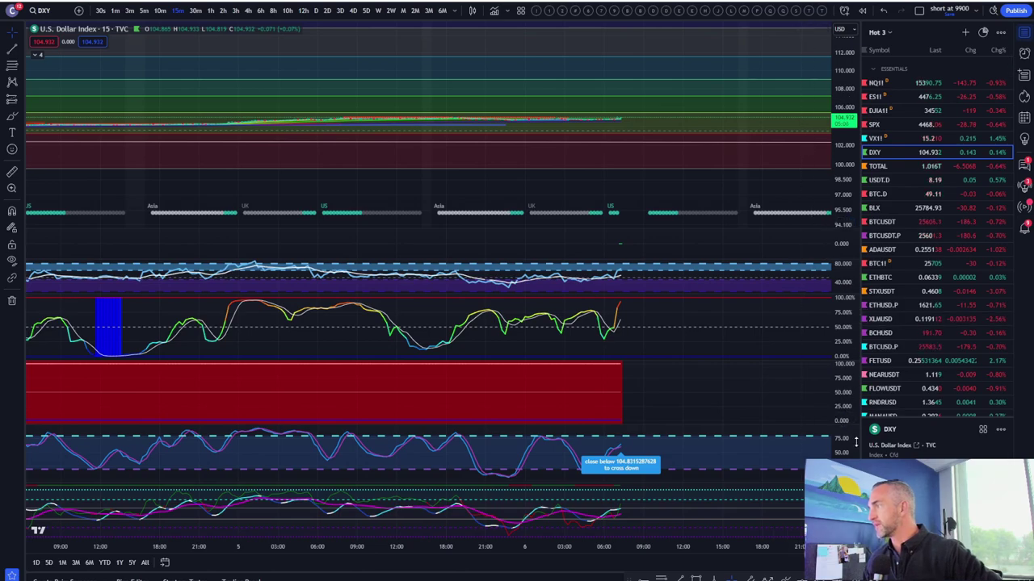
pyautogui.moveTo(848, 216); pyautogui.dragTo(843, 29)
pyautogui.scroll(-12, 644, 116)
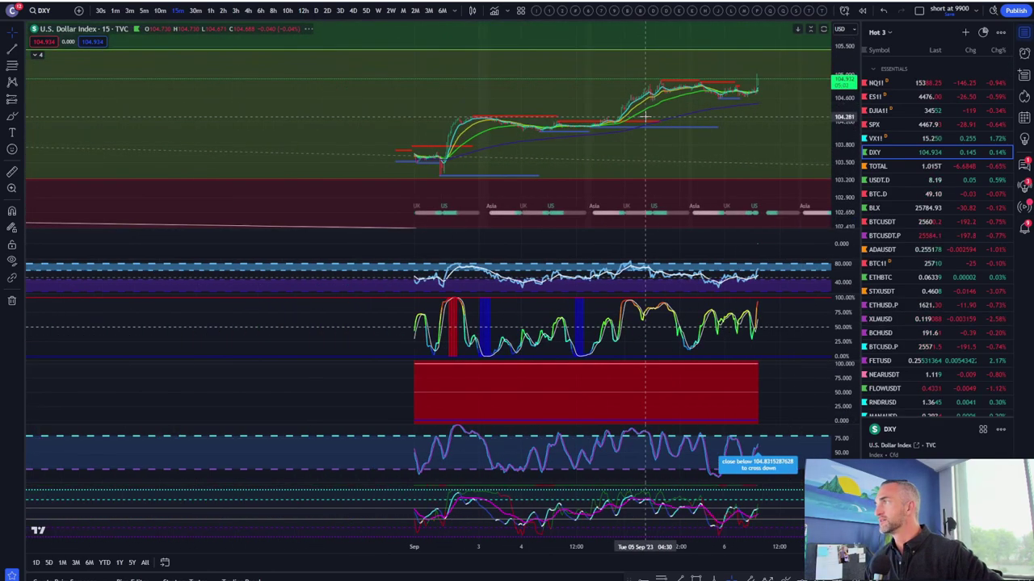
pyautogui.scroll(5, 686, 153)
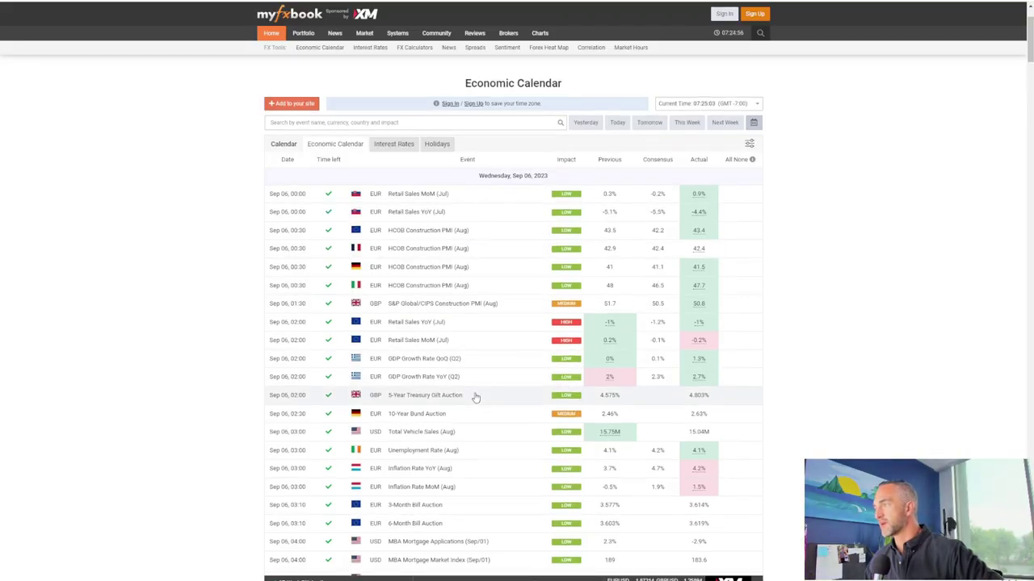
# - Review the September 6, 2023 USD releases and the upcoming events into September 7 on the myfxbook economic calendar
pyautogui.scroll(-5, 473, 396)
pyautogui.scroll(-3, 476, 396)
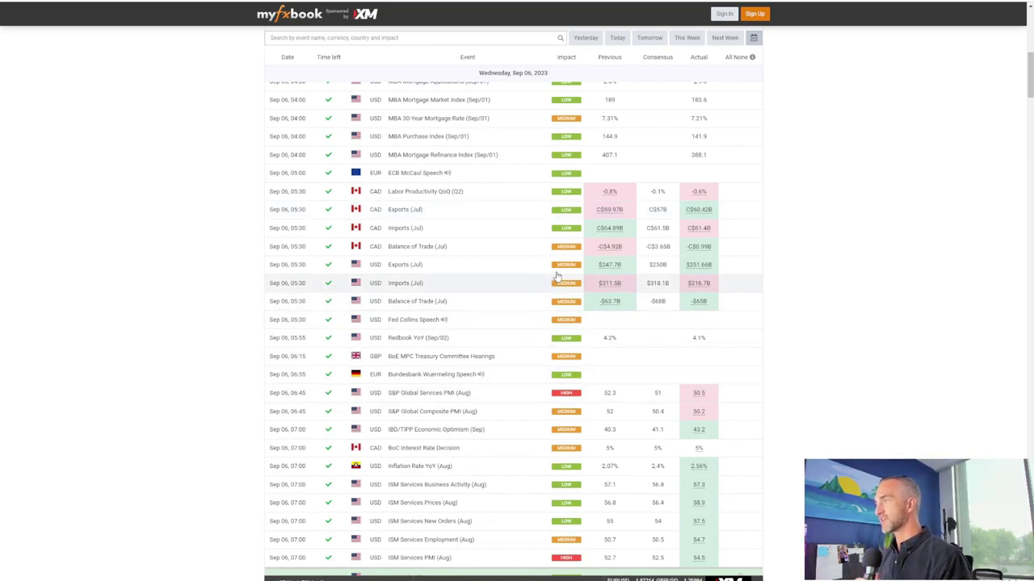
pyautogui.scroll(-3, 388, 282)
pyautogui.scroll(2, 387, 282)
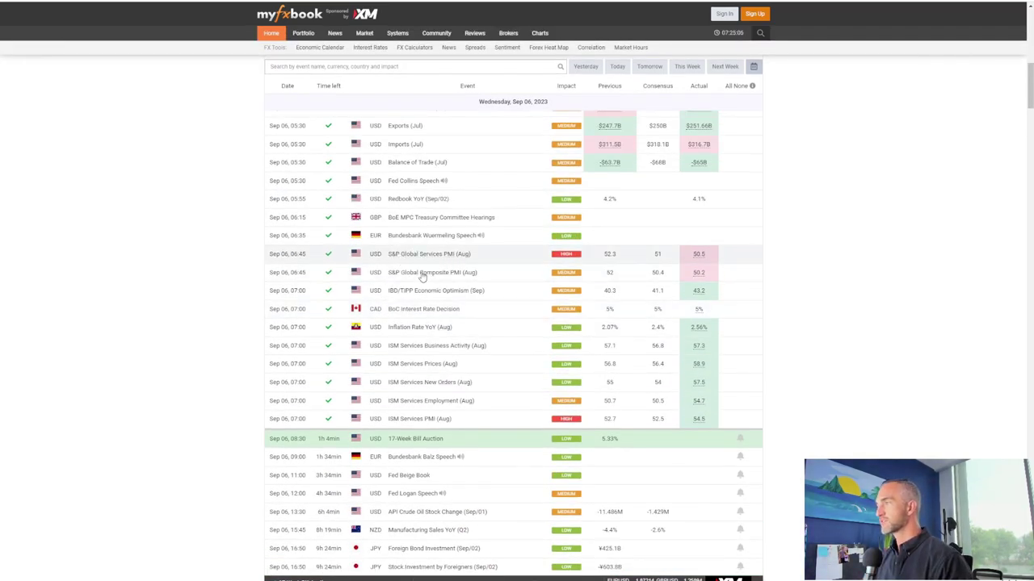
pyautogui.moveTo(698, 274)
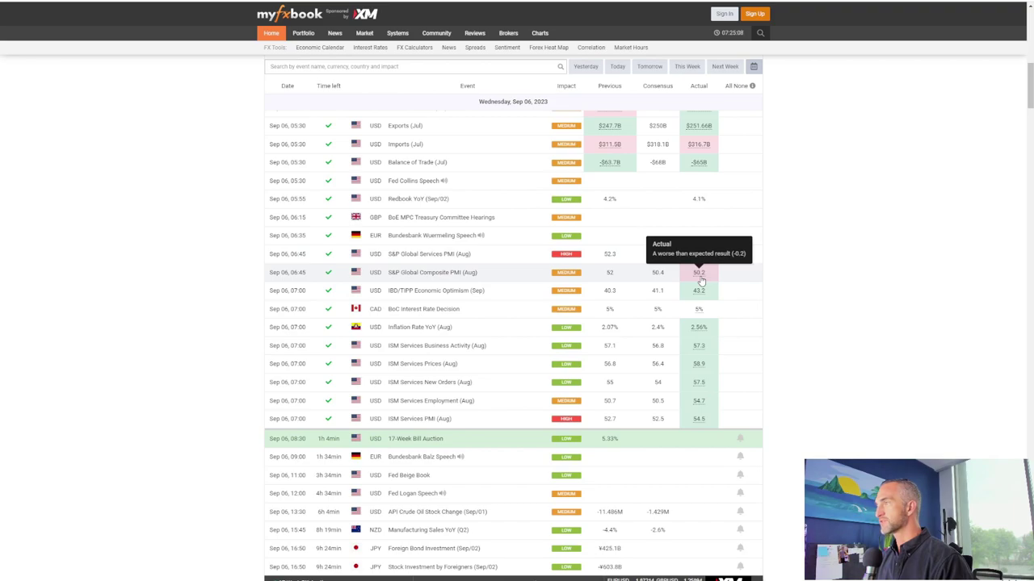
pyautogui.scroll(1, 493, 234)
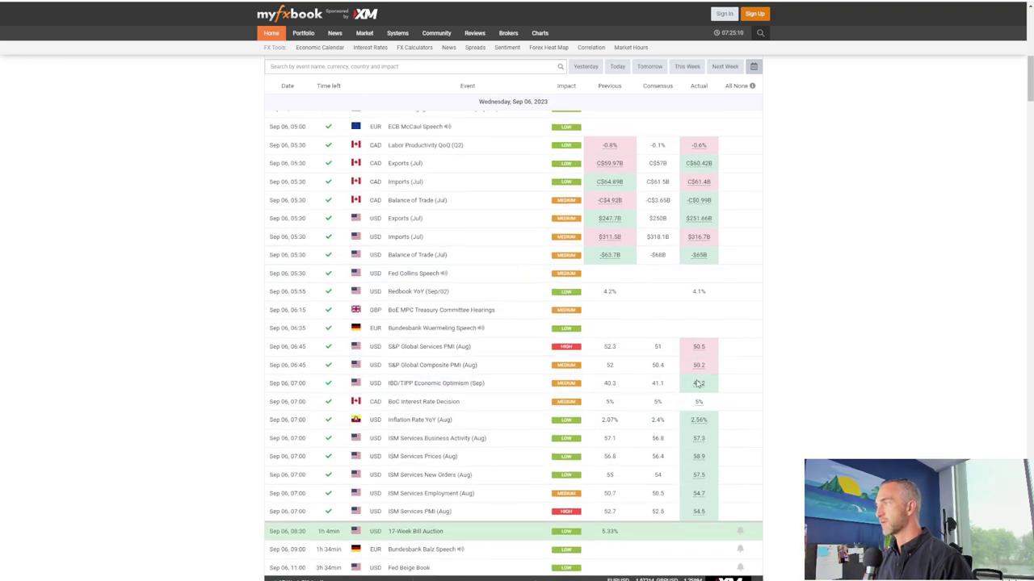
pyautogui.scroll(-1, 396, 392)
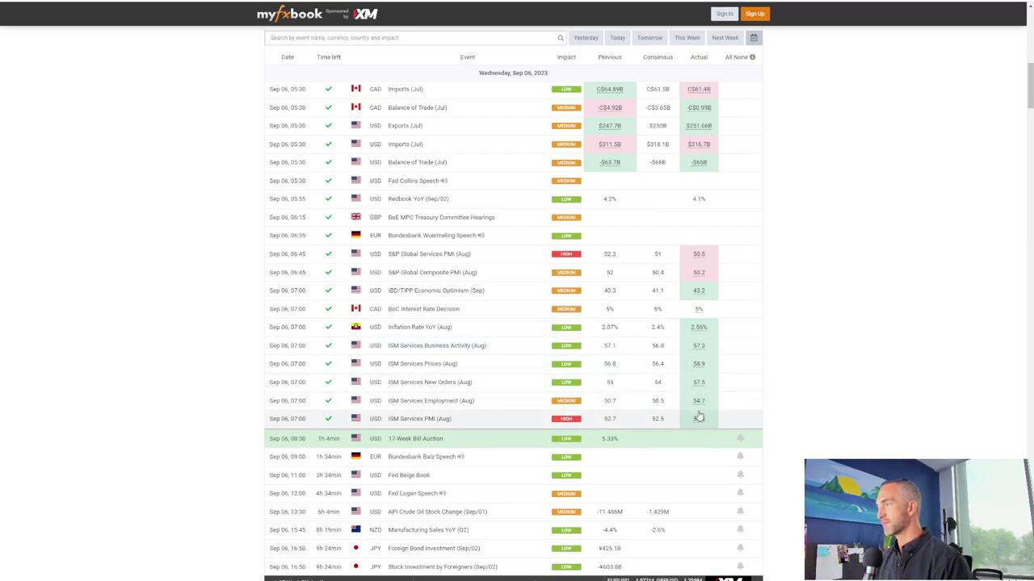
pyautogui.scroll(-1, 678, 412)
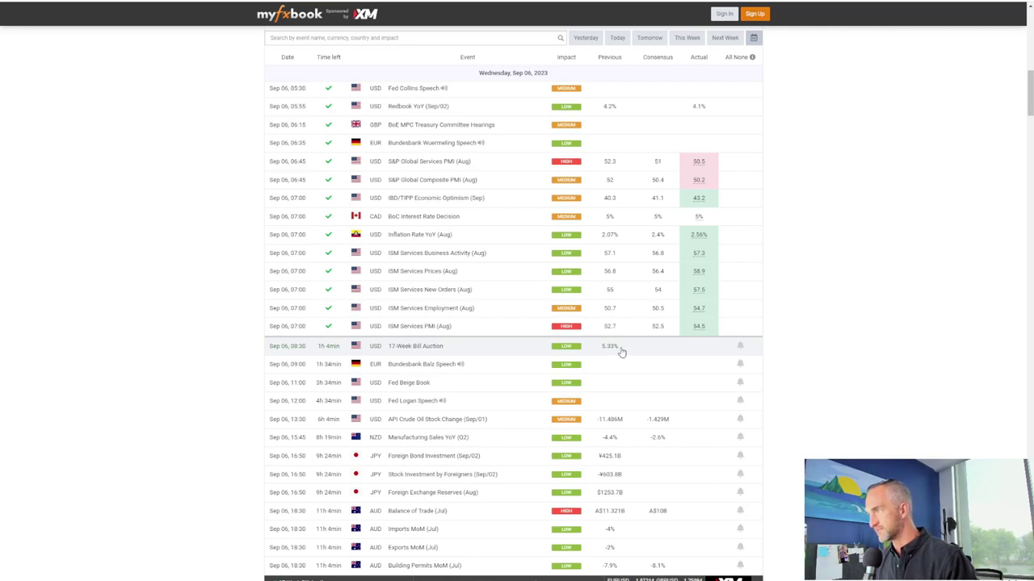
pyautogui.scroll(-2, 621, 351)
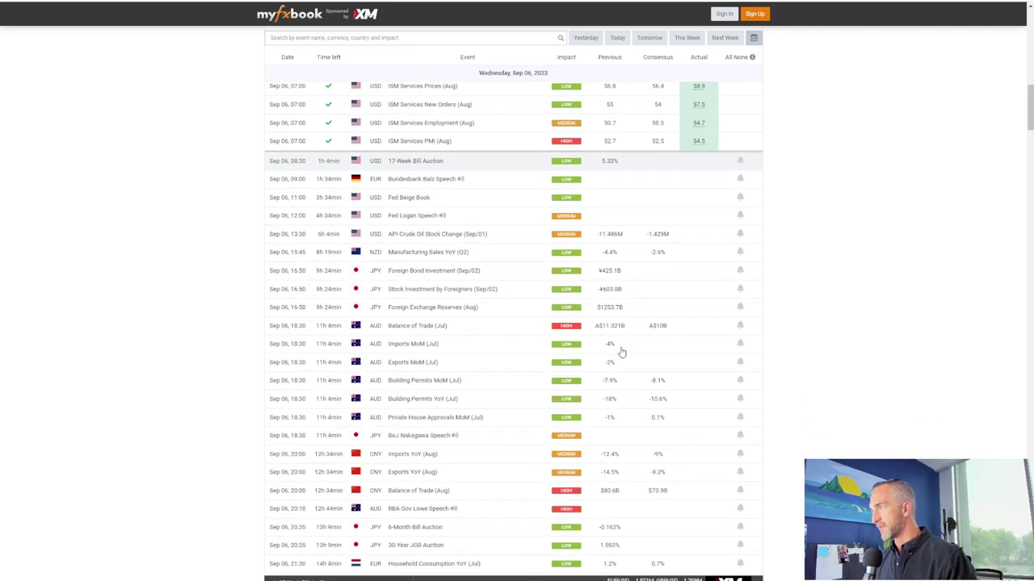
pyautogui.scroll(-8, 533, 477)
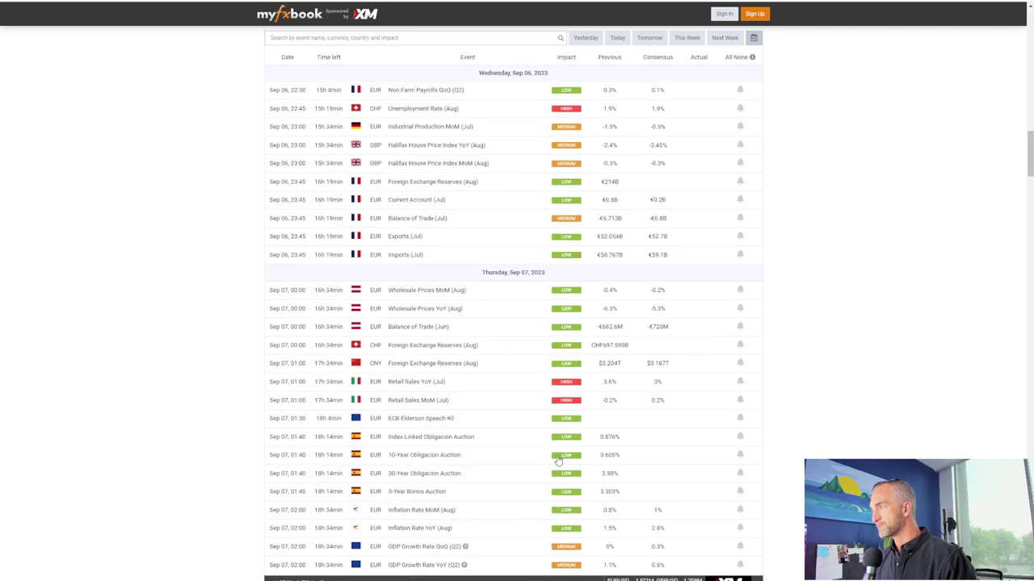
pyautogui.scroll(-1, 557, 460)
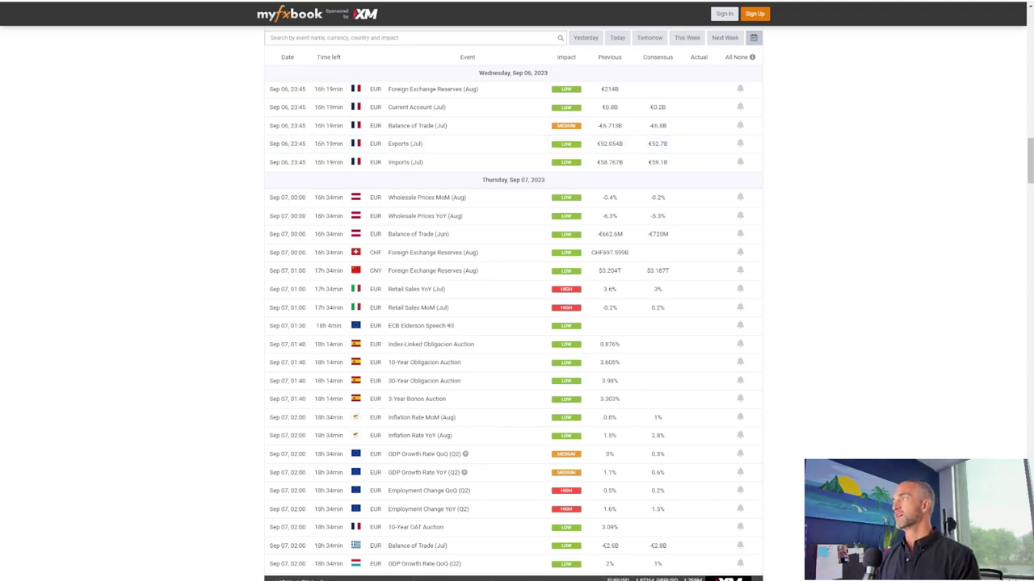
# - Search Google for "quadruple witching dates 2023" in a new browser tab
pyautogui.hotkey('ctrl', 't')
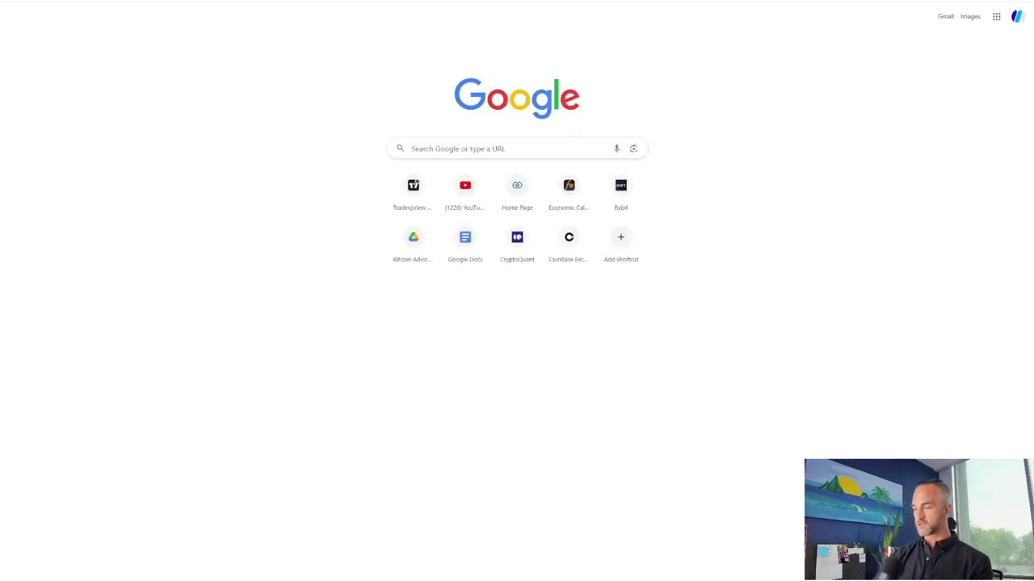
pyautogui.write('qua')
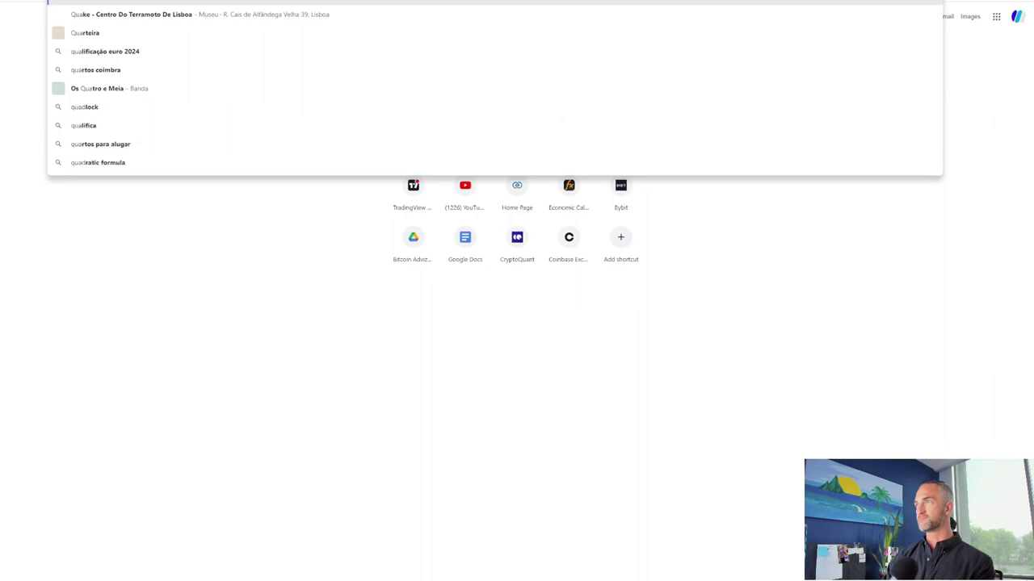
pyautogui.write('dru')
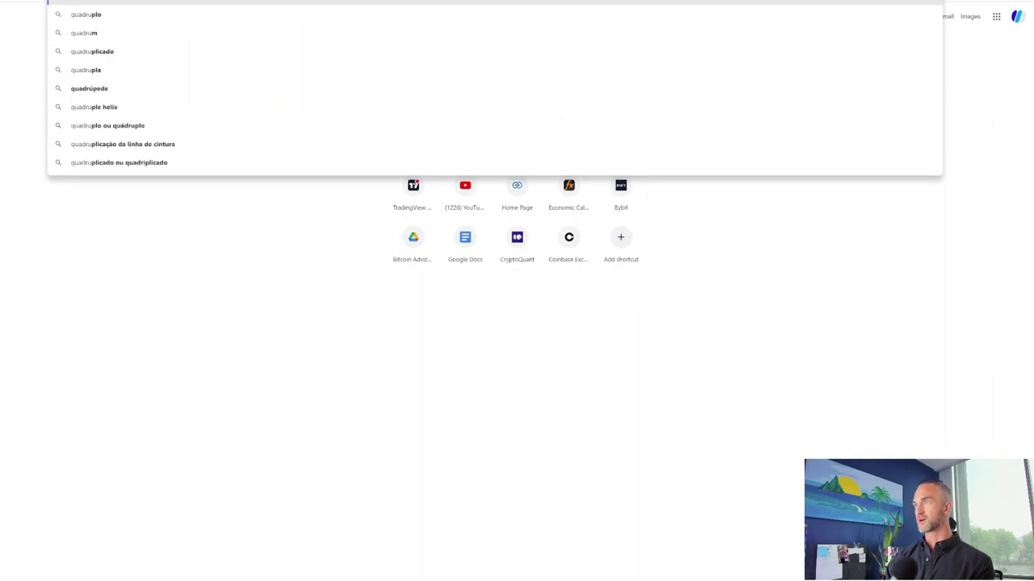
pyautogui.write('ple q')
pyautogui.press('BackSpace')
pyautogui.write('wi')
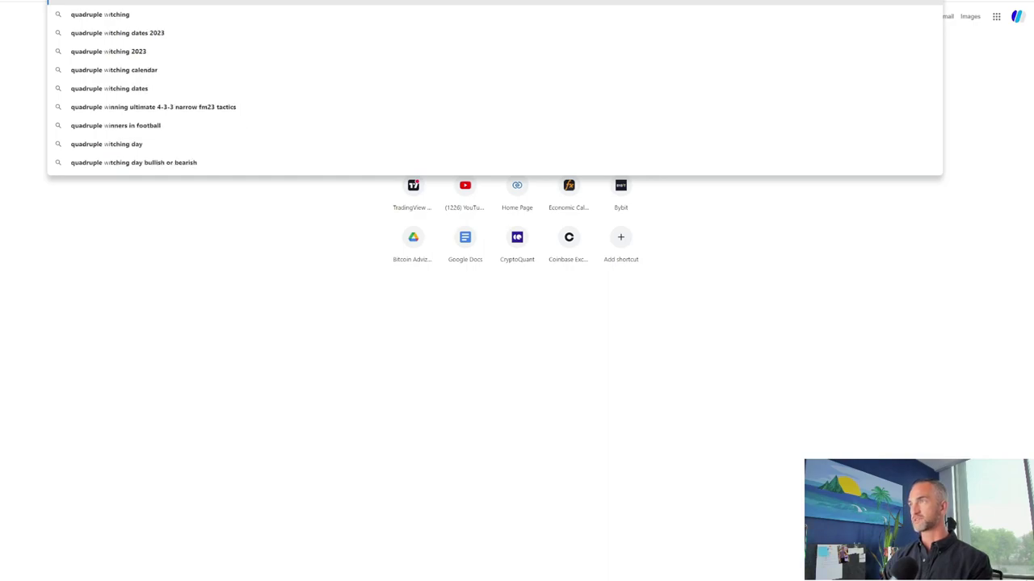
pyautogui.press('Return')
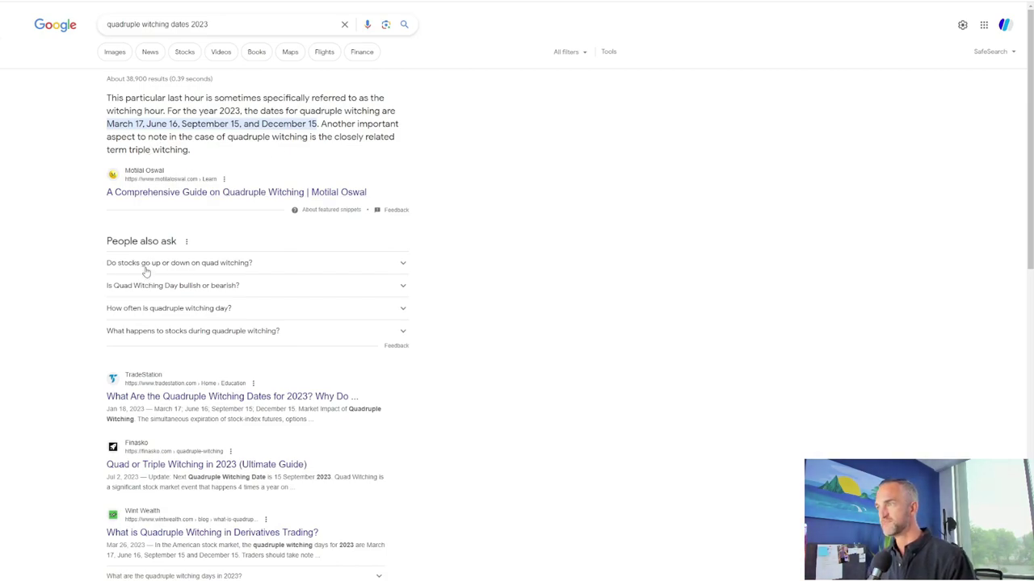
# - Look through the search results for the 2023 quadruple witching dates
pyautogui.scroll(-2, 109, 270)
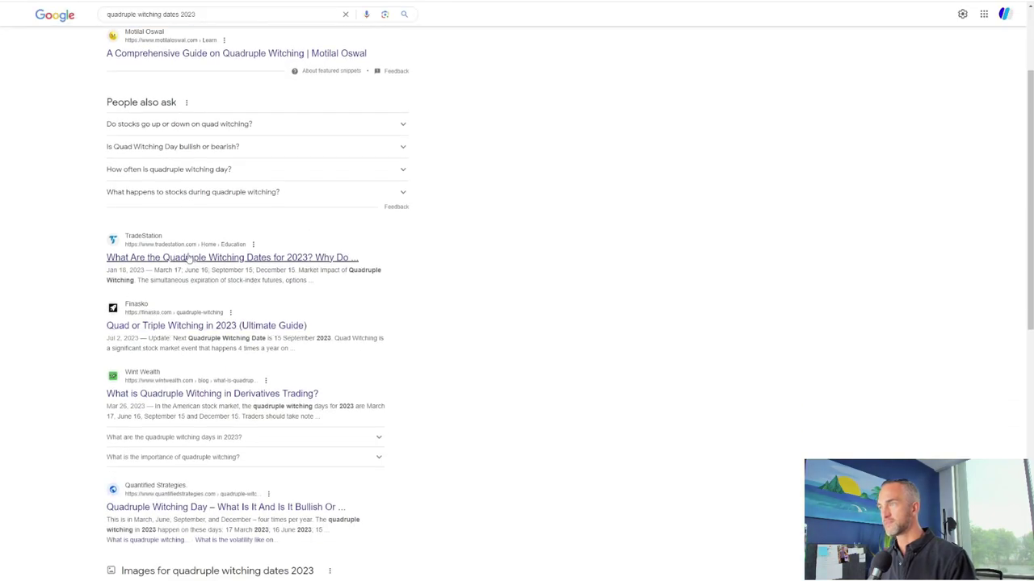
pyautogui.scroll(-1, 186, 263)
pyautogui.scroll(-1, 194, 266)
pyautogui.scroll(-4, 195, 267)
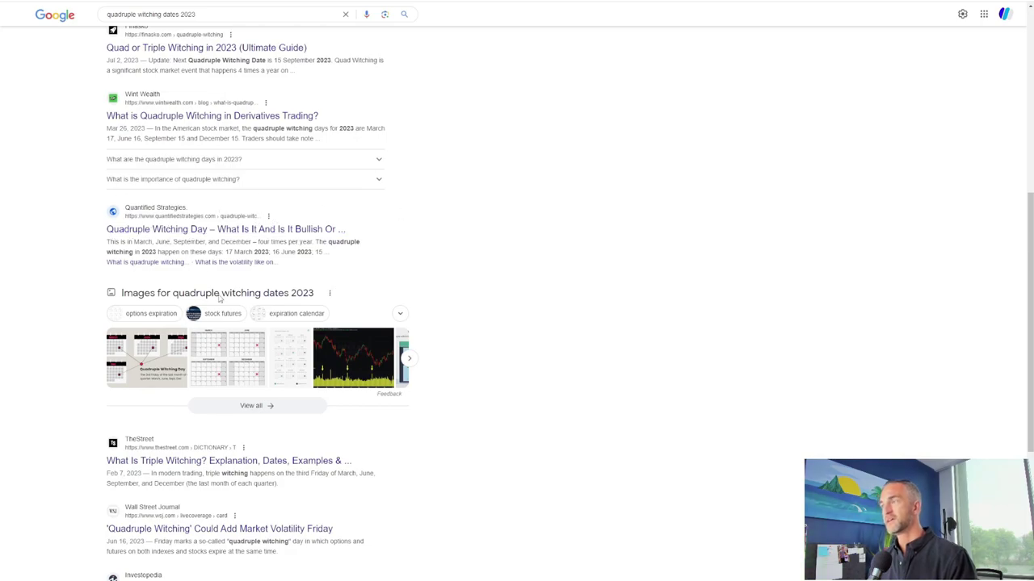
pyautogui.scroll(5, 218, 294)
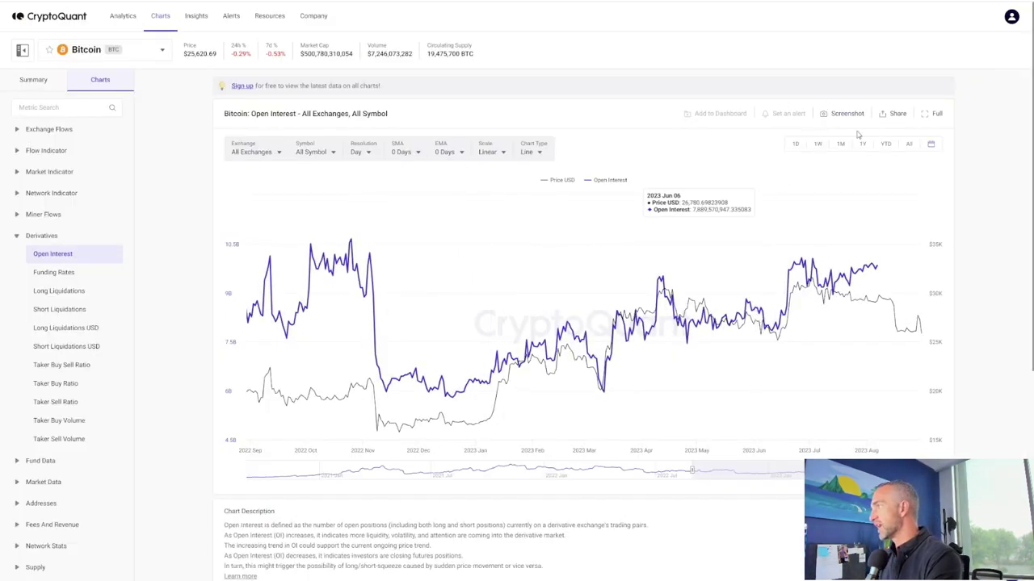
# - Try to sign in to CryptoQuant with the account e-mail and password, and dismiss the LastPass offer to save the login
pyautogui.click(1010, 19)
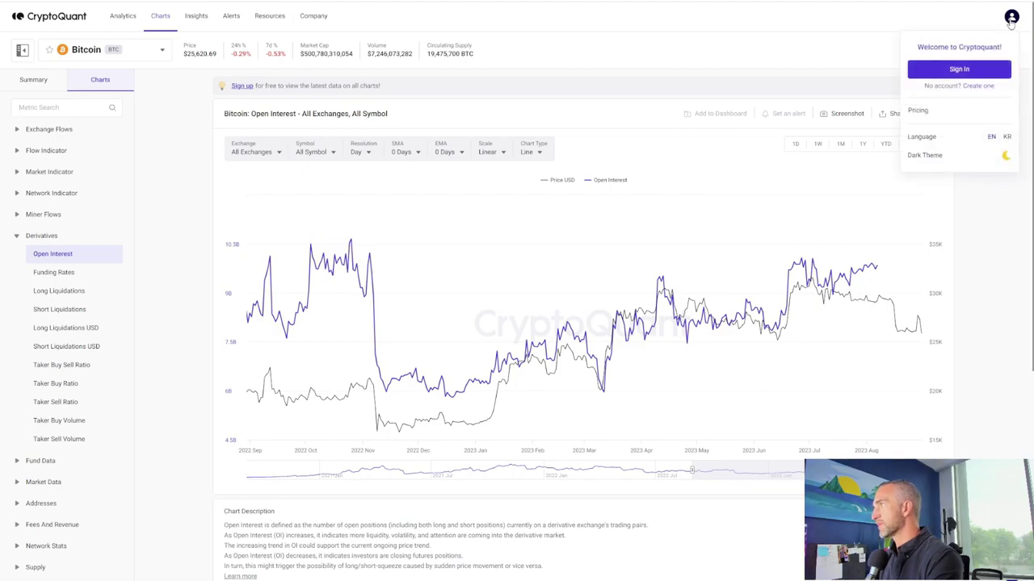
pyautogui.click(973, 70)
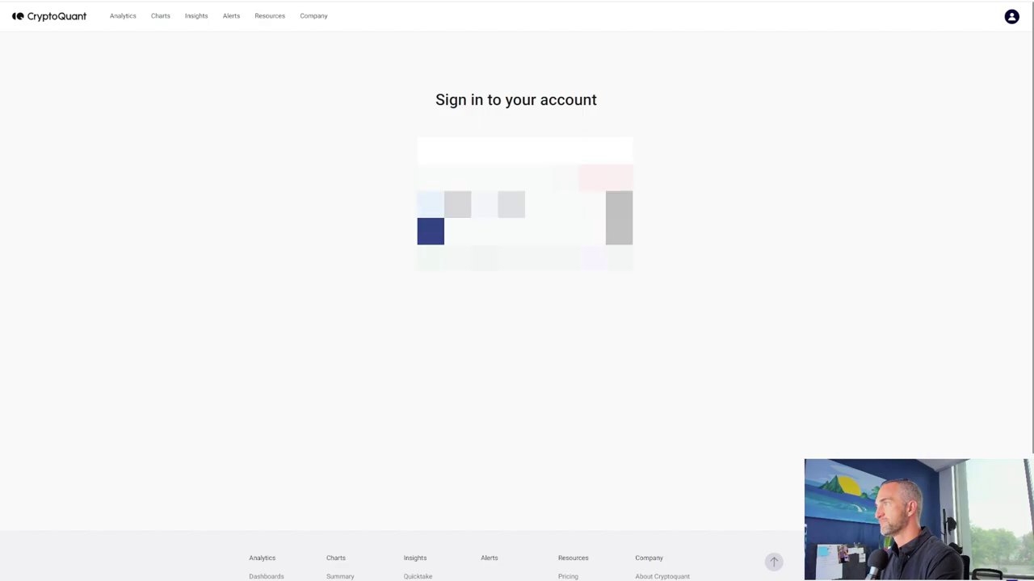
pyautogui.click(525, 178)
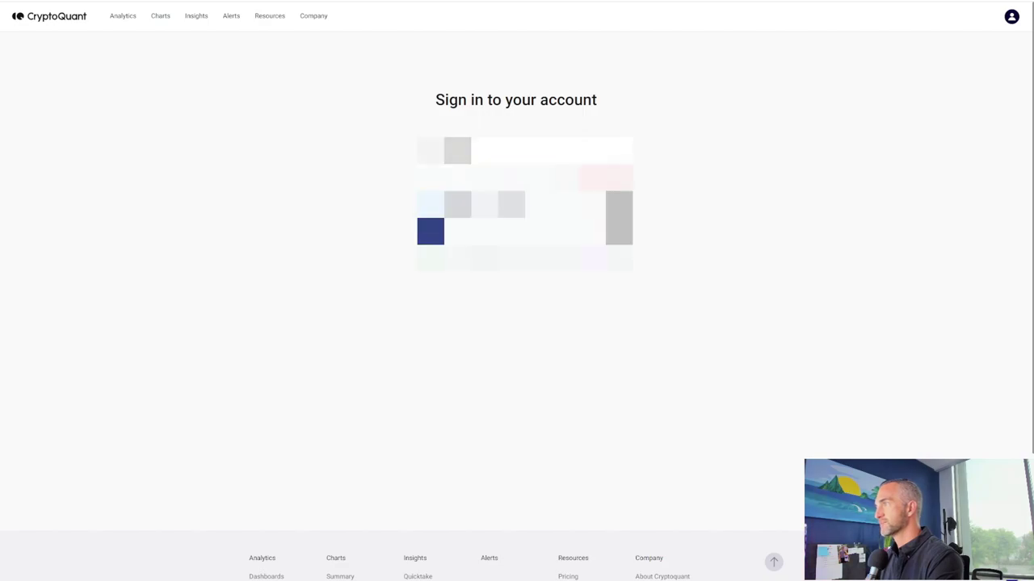
pyautogui.click(511, 232)
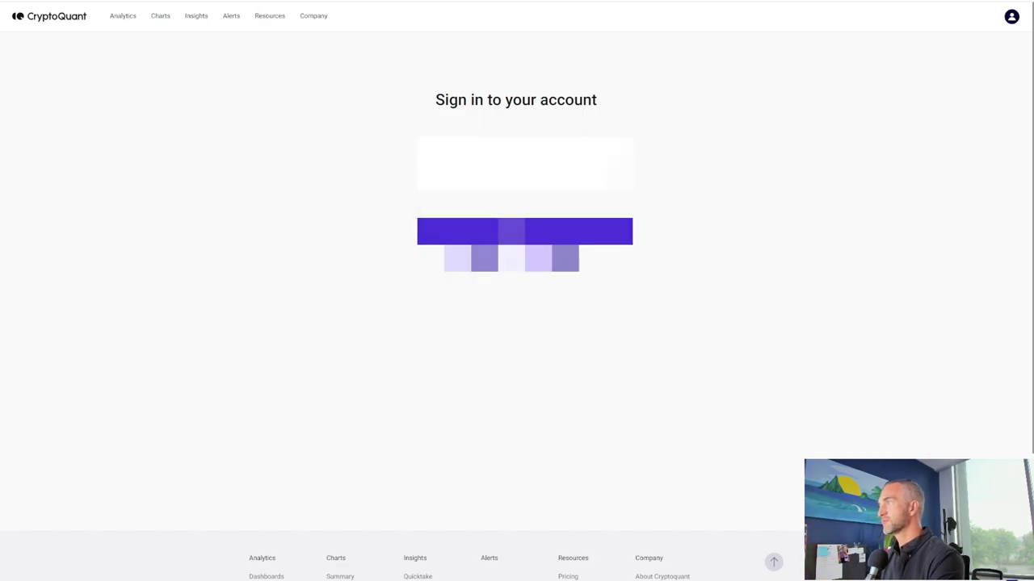
pyautogui.click(525, 232)
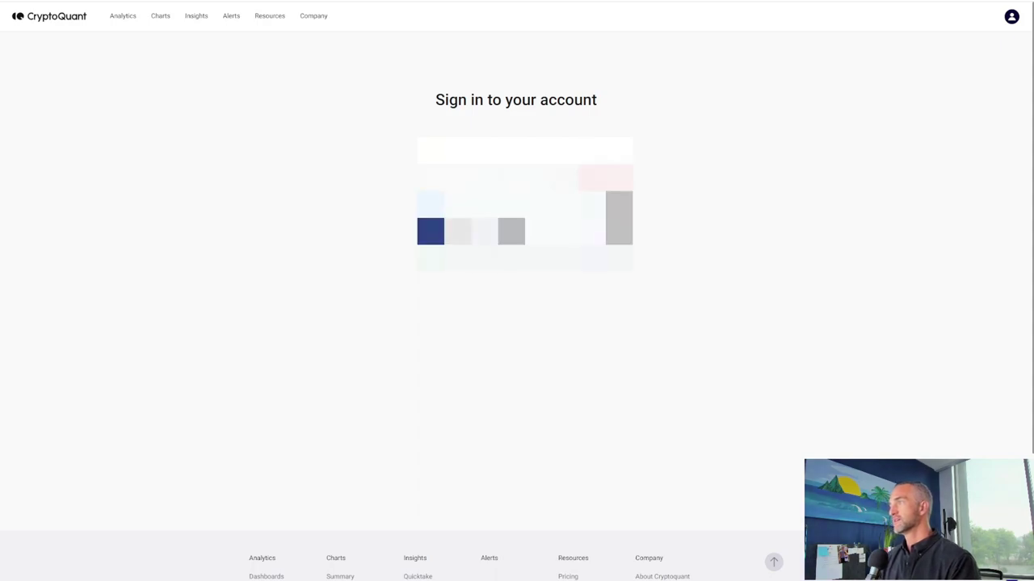
pyautogui.click(511, 204)
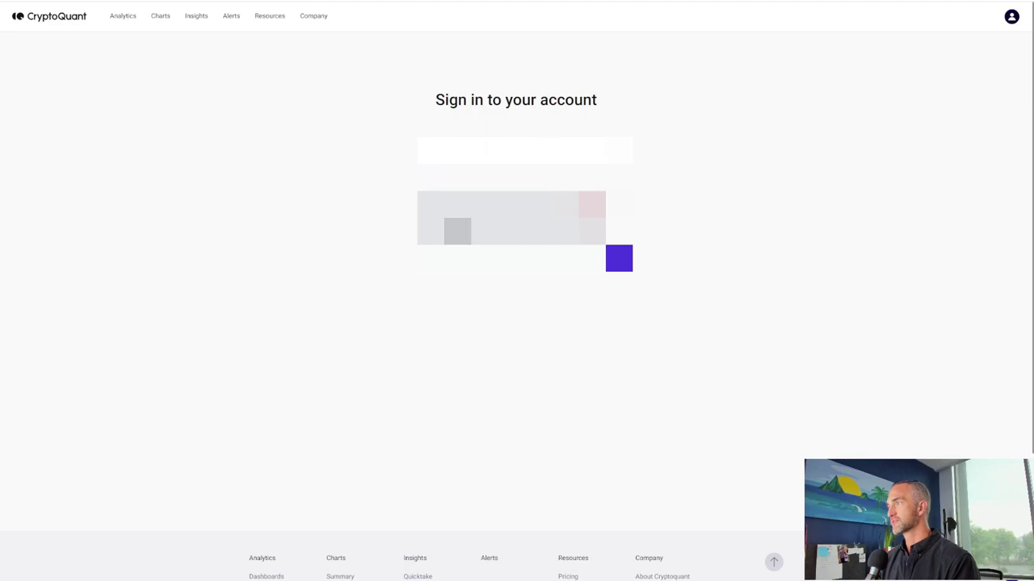
pyautogui.click(458, 232)
pyautogui.press('Return')
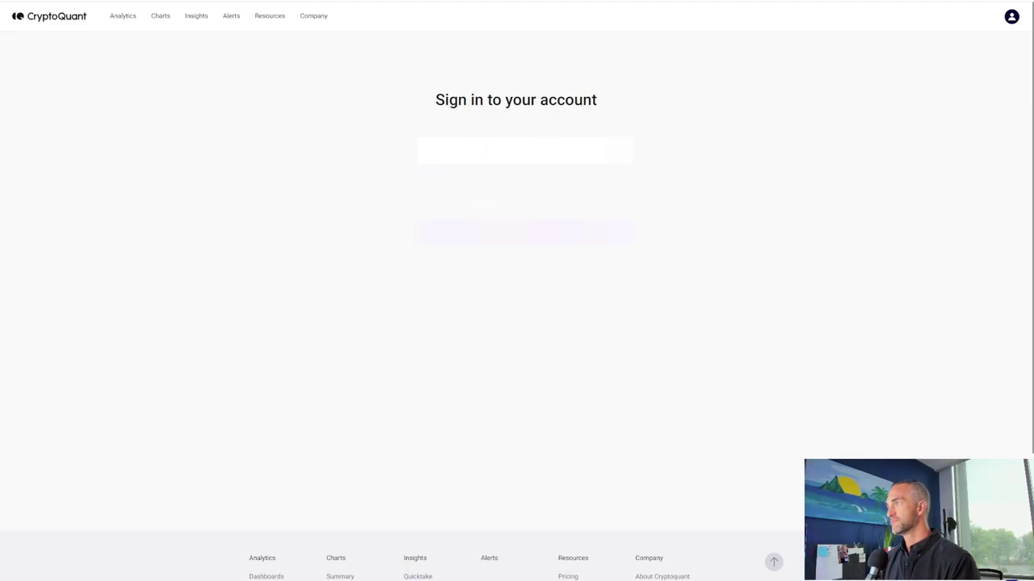
pyautogui.click(512, 204)
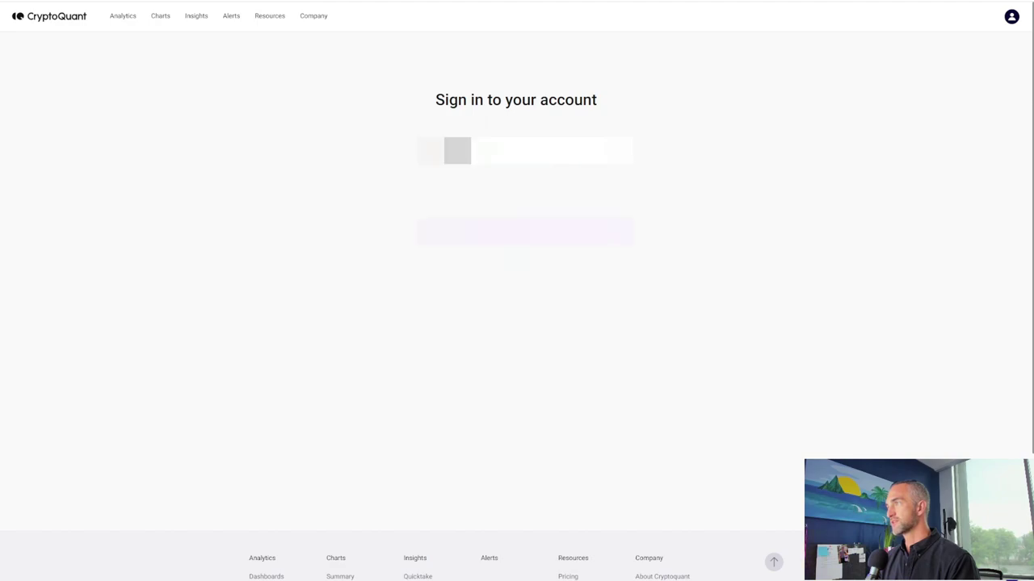
pyautogui.click(764, 202)
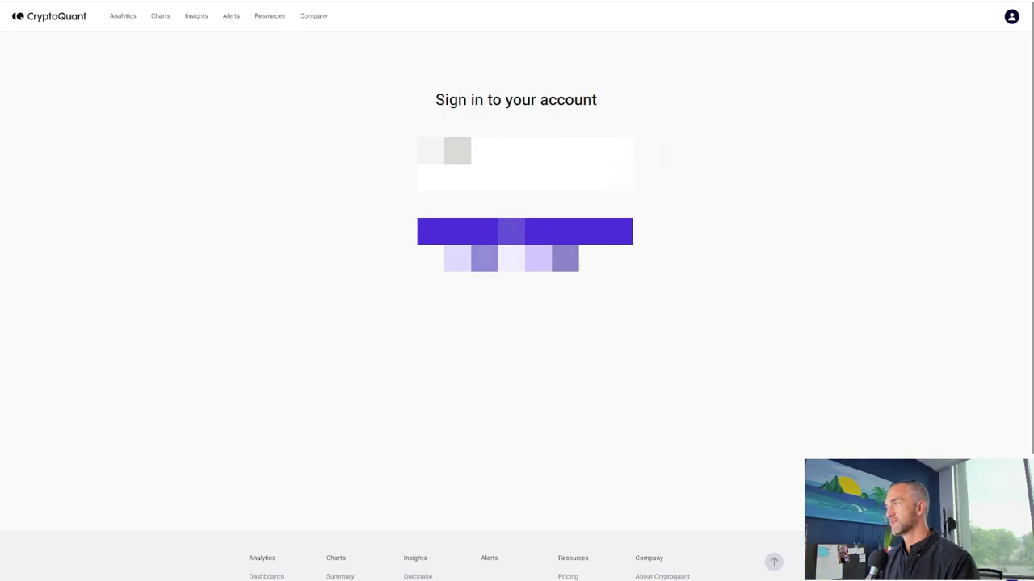
pyautogui.click(538, 232)
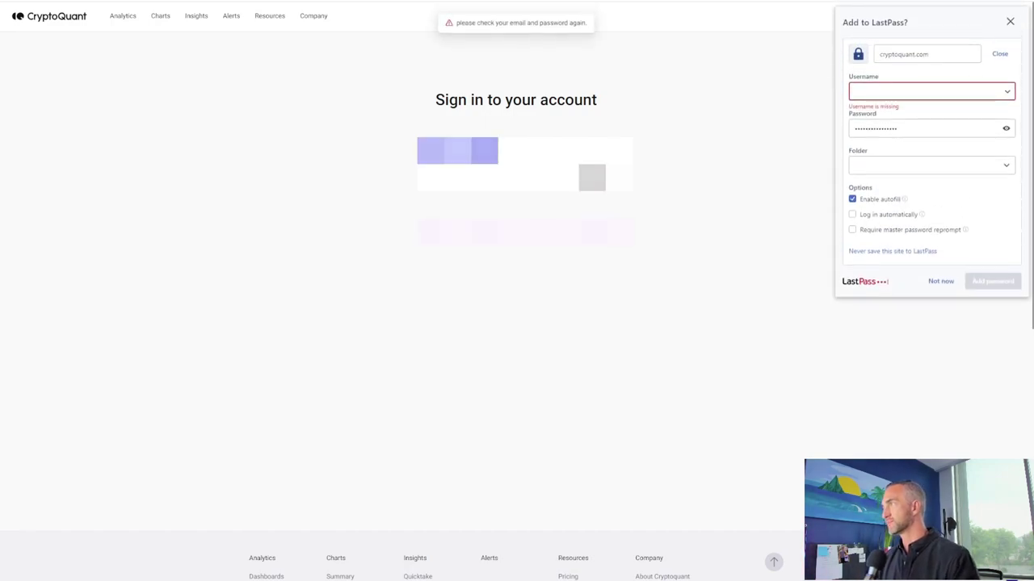
pyautogui.click(1009, 22)
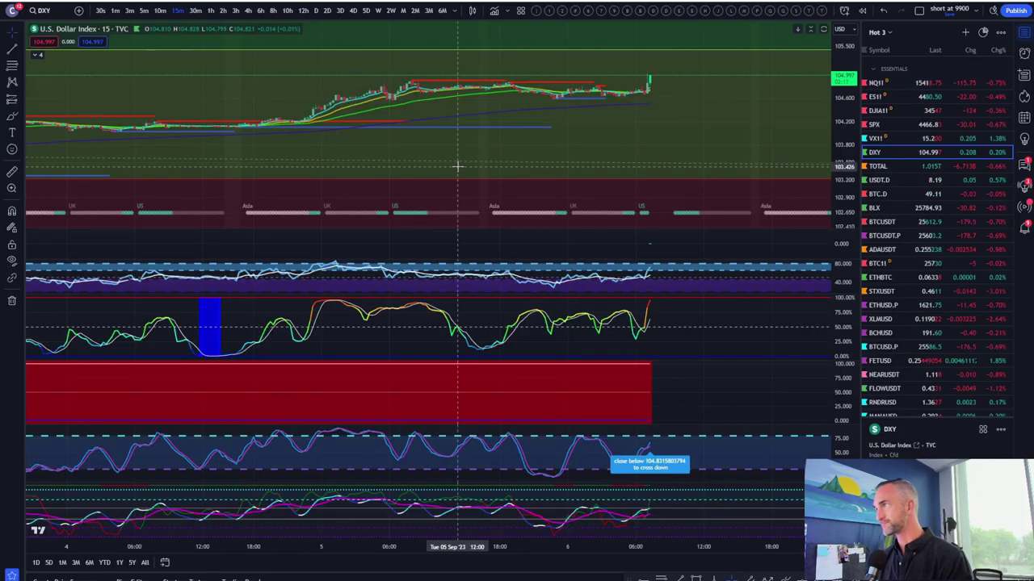
# - Switch to the 15-minute DXY chart in TradingView and erase the drawing with the green and red shaded price zones
pyautogui.scroll(-4, 457, 165)
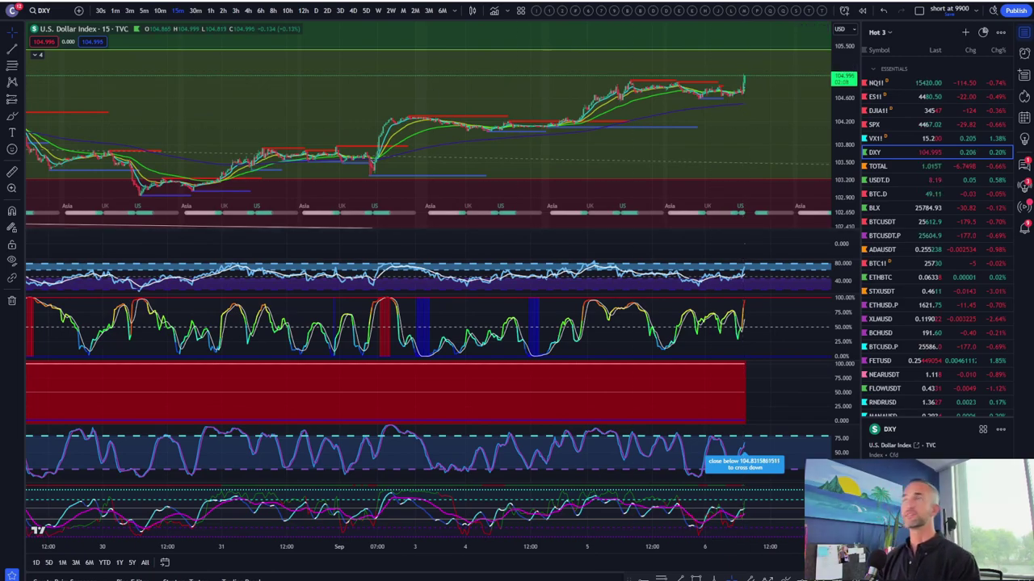
pyautogui.scroll(-3, 798, 241)
pyautogui.click(784, 578)
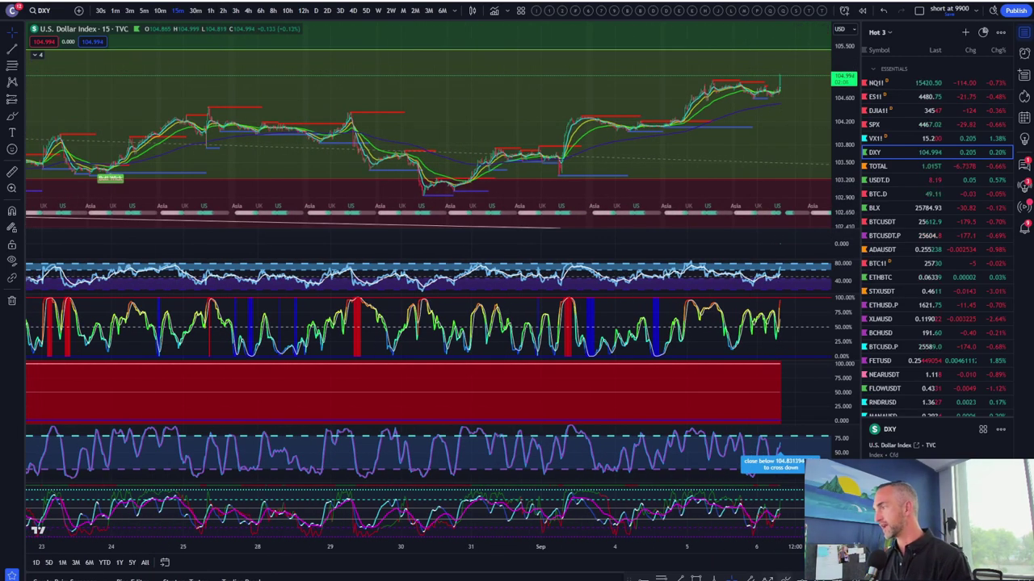
pyautogui.click(773, 165)
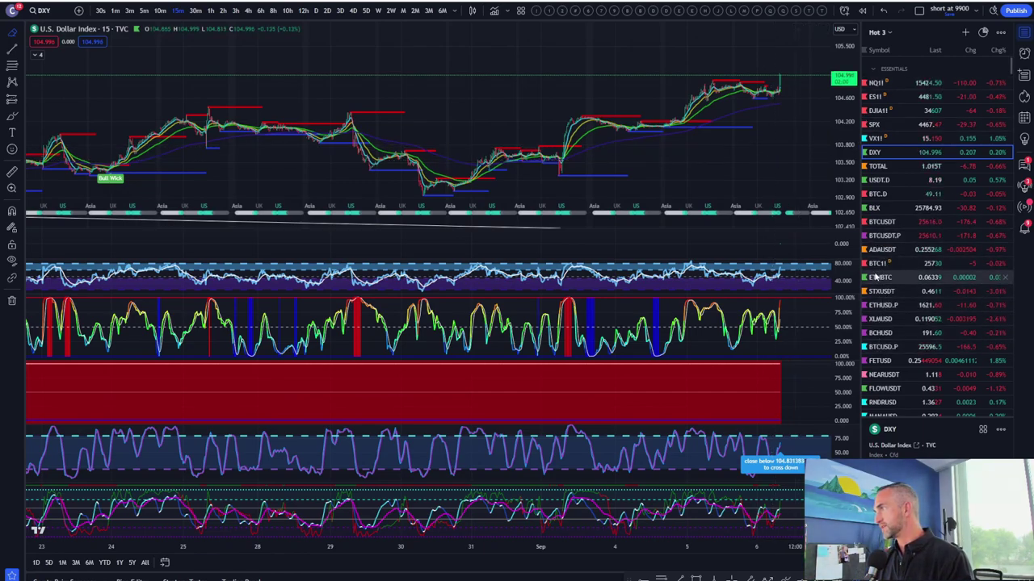
# - Find the Binance ETHUSDT.P perpetual contract in the watchlist and open its chart
pyautogui.scroll(-10, 879, 277)
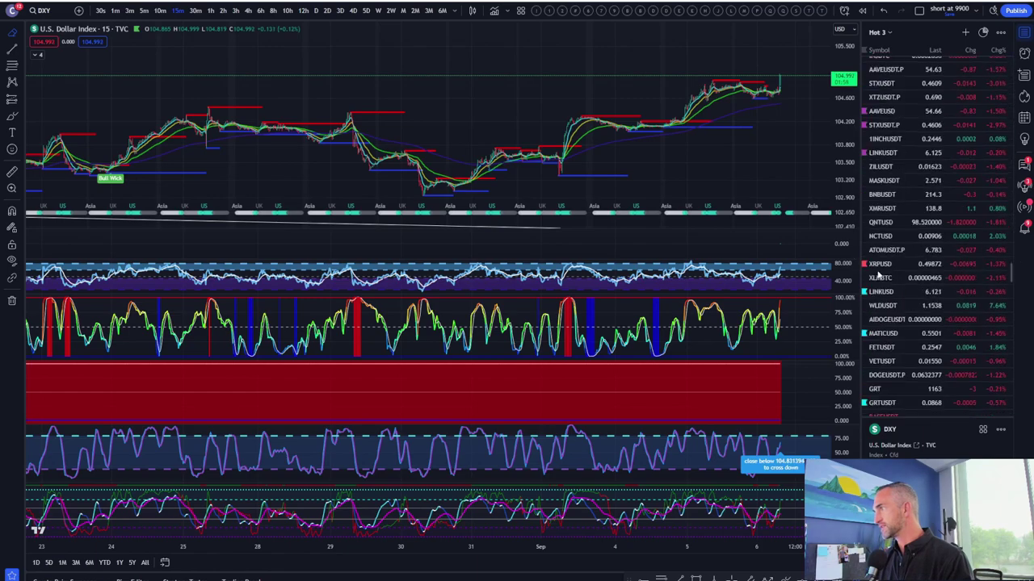
pyautogui.scroll(2, 896, 165)
pyautogui.scroll(3, 896, 166)
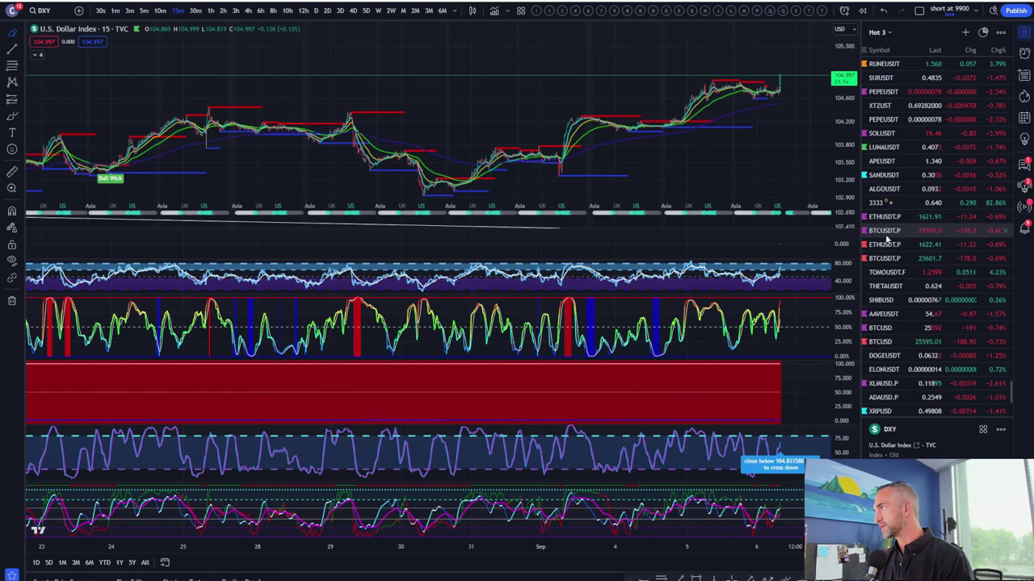
pyautogui.click(886, 244)
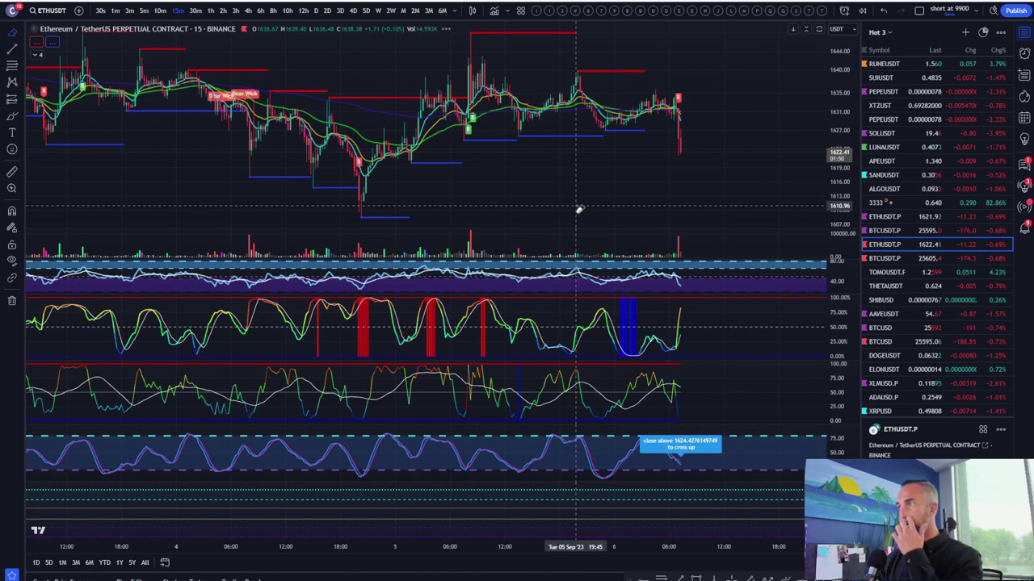
# - Draw a Fibonacci retracement on the ETHUSDT chart from about 1624.17 on September 5 up to about 1639.66 on September 6
pyautogui.moveTo(839, 160); pyautogui.dragTo(839, 196)
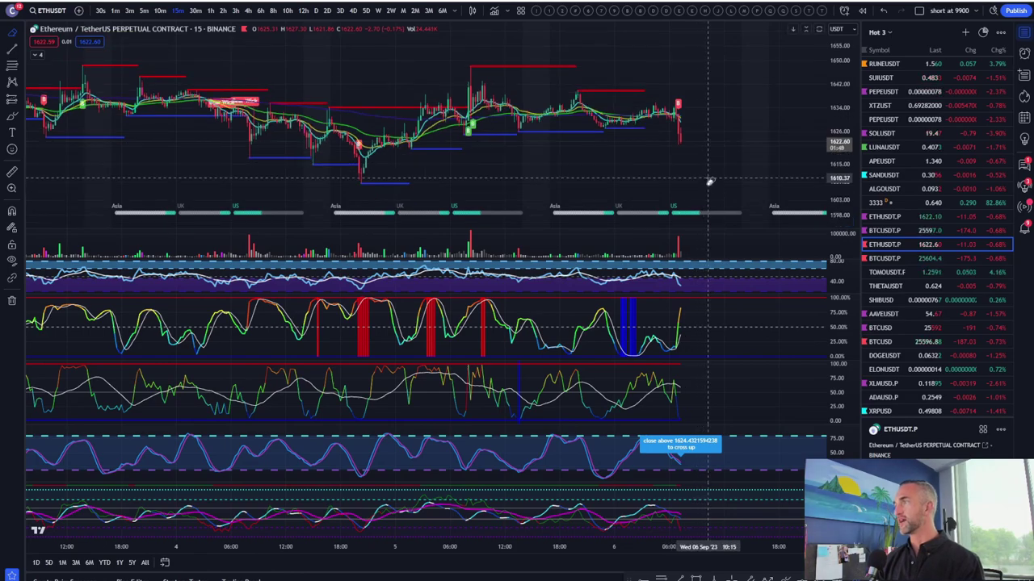
pyautogui.scroll(-3, 709, 182)
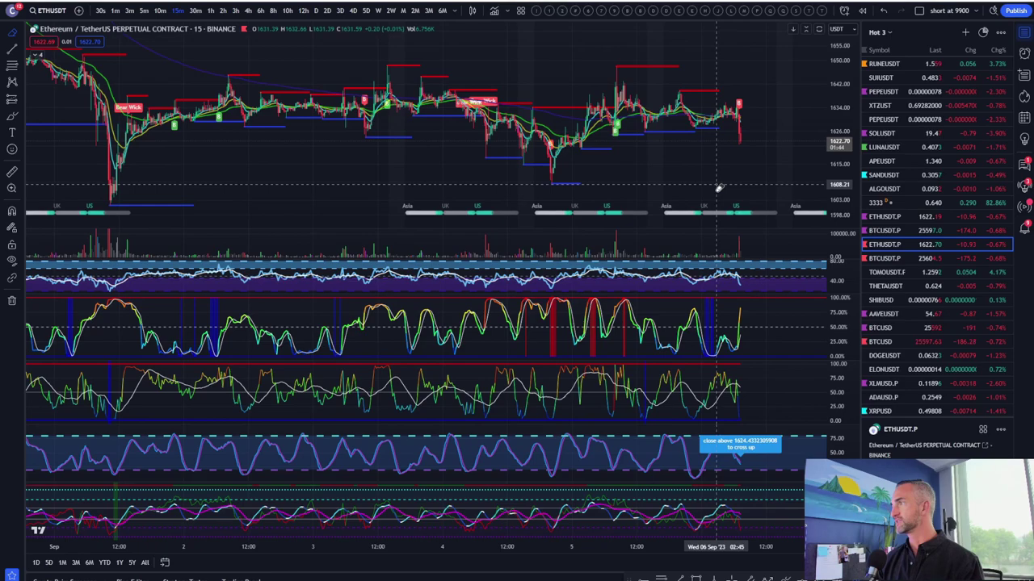
pyautogui.scroll(2, 718, 188)
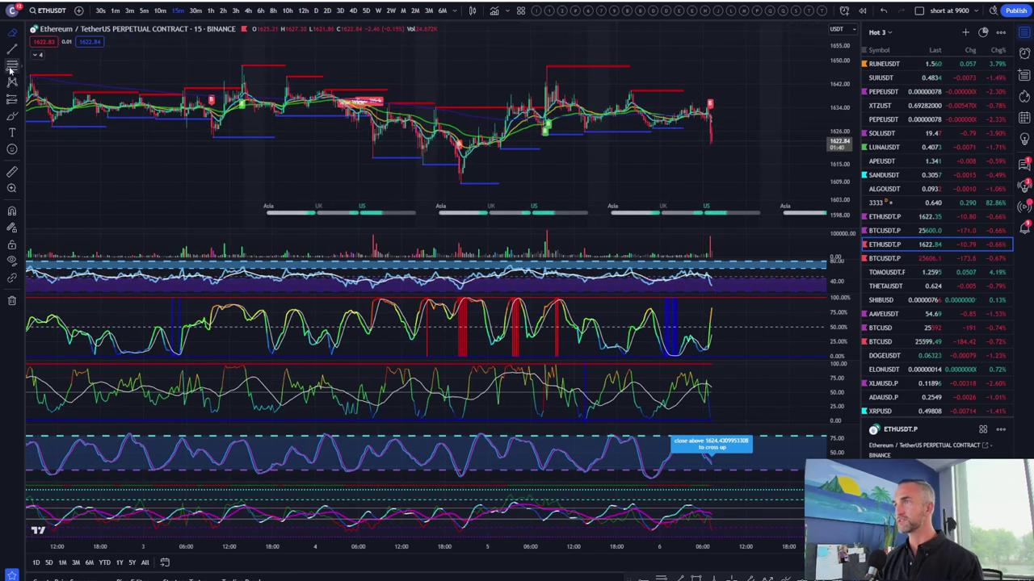
pyautogui.click(554, 137)
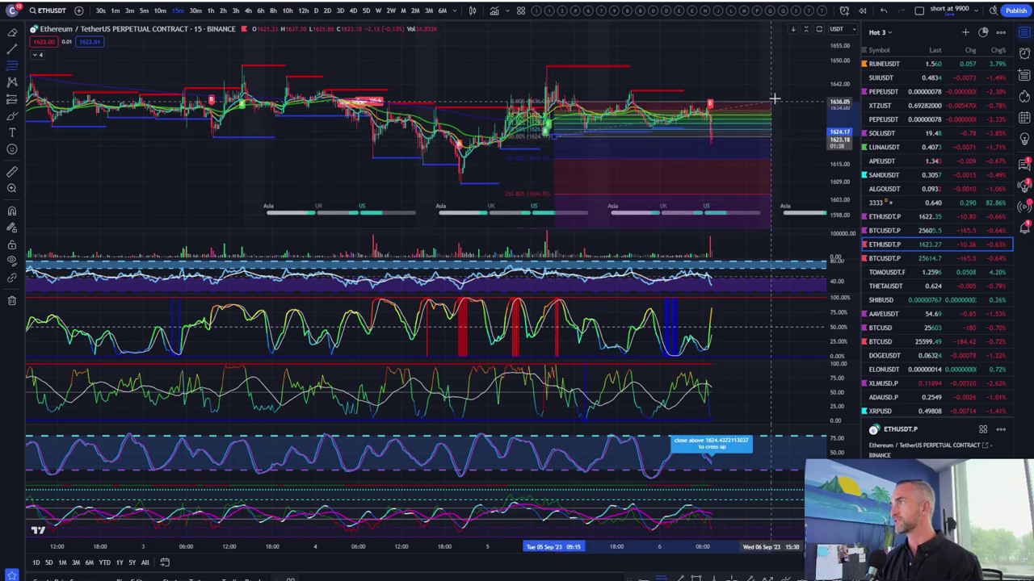
pyautogui.click(779, 91)
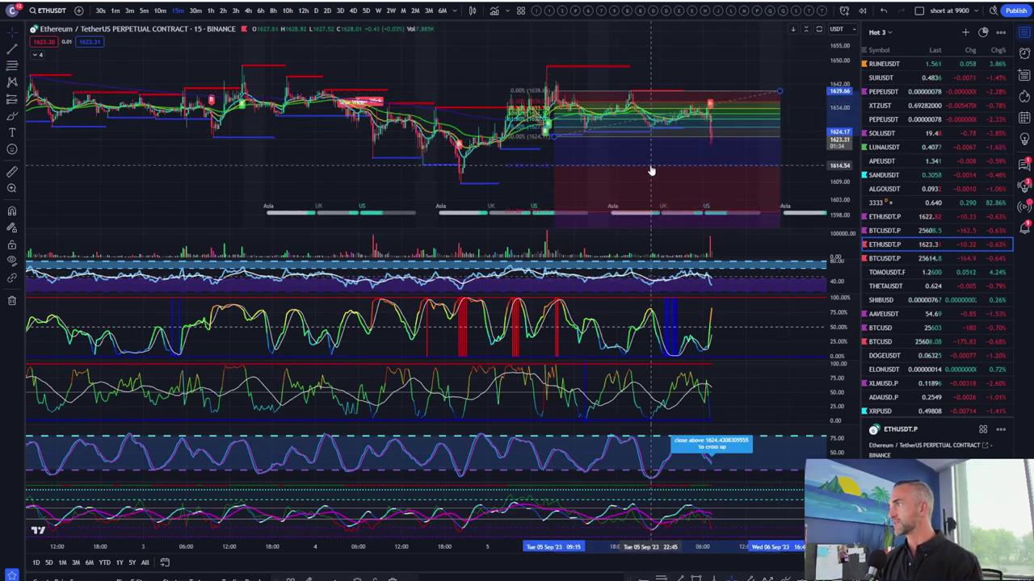
pyautogui.scroll(3, 651, 170)
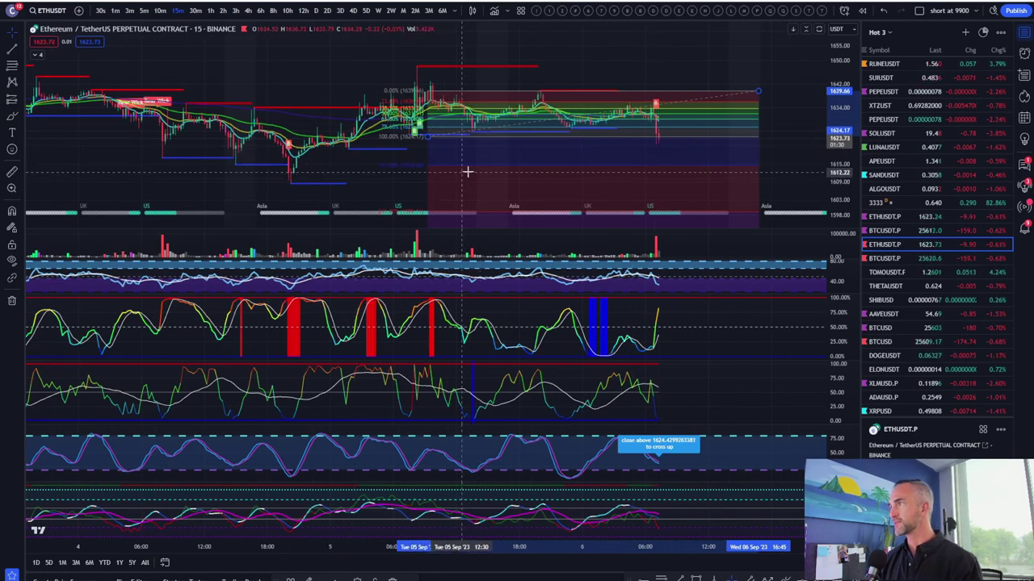
pyautogui.scroll(-3, 478, 155)
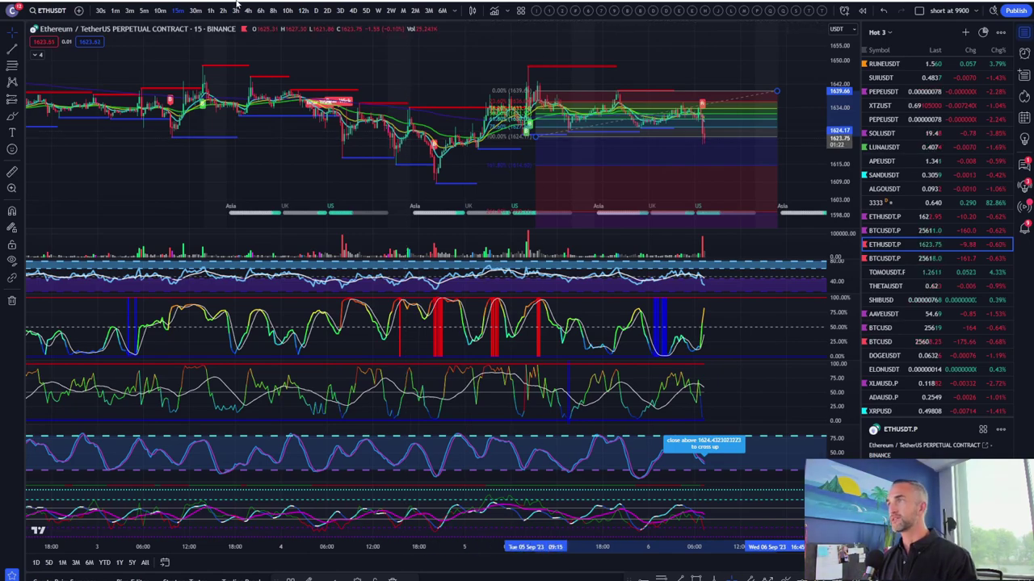
# - Open the Bitget BTCUSDT.P perpetual chart and examine its 15-minute price action over the past days and the latest candles
pyautogui.click(896, 232)
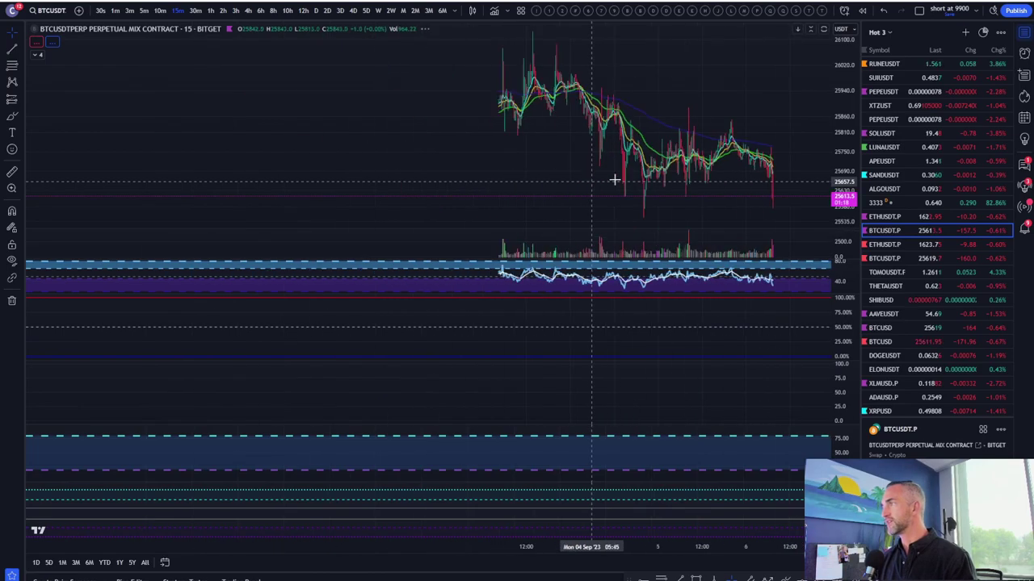
pyautogui.scroll(3, 588, 153)
pyautogui.moveTo(727, 187); pyautogui.dragTo(662, 155)
pyautogui.scroll(4, 638, 155)
pyautogui.scroll(-1, 503, 154)
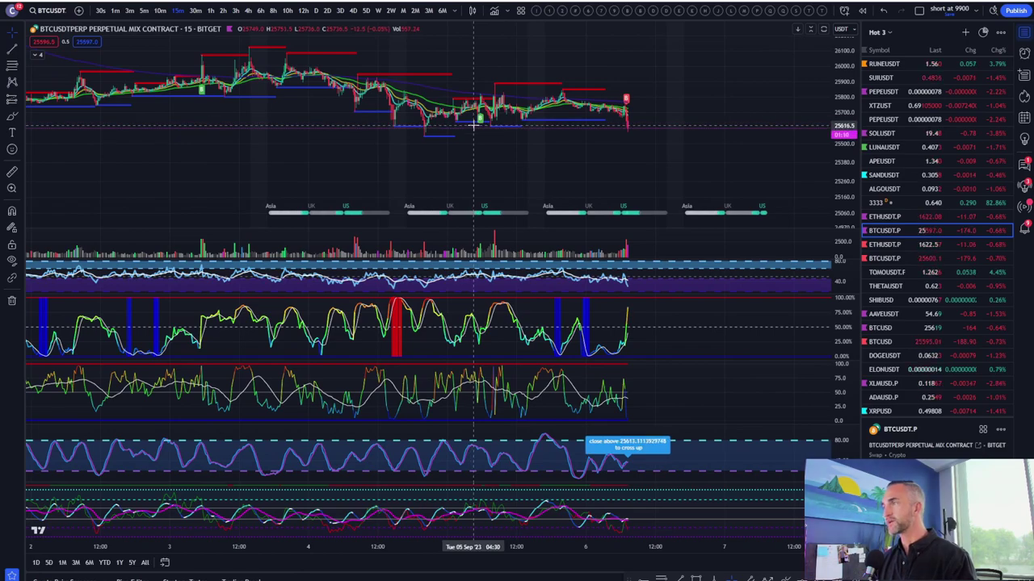
pyautogui.scroll(-2, 474, 125)
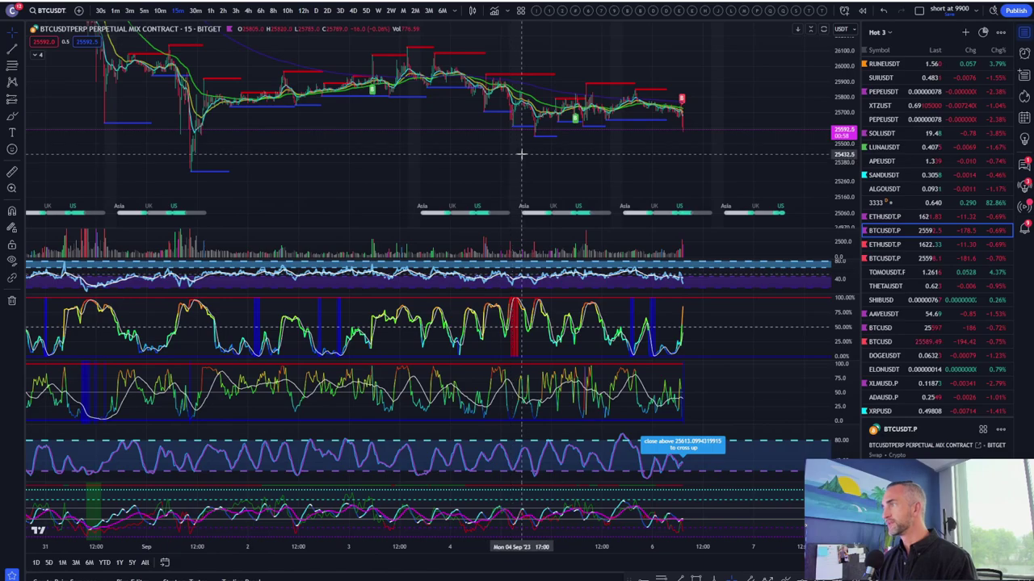
pyautogui.scroll(3, 521, 152)
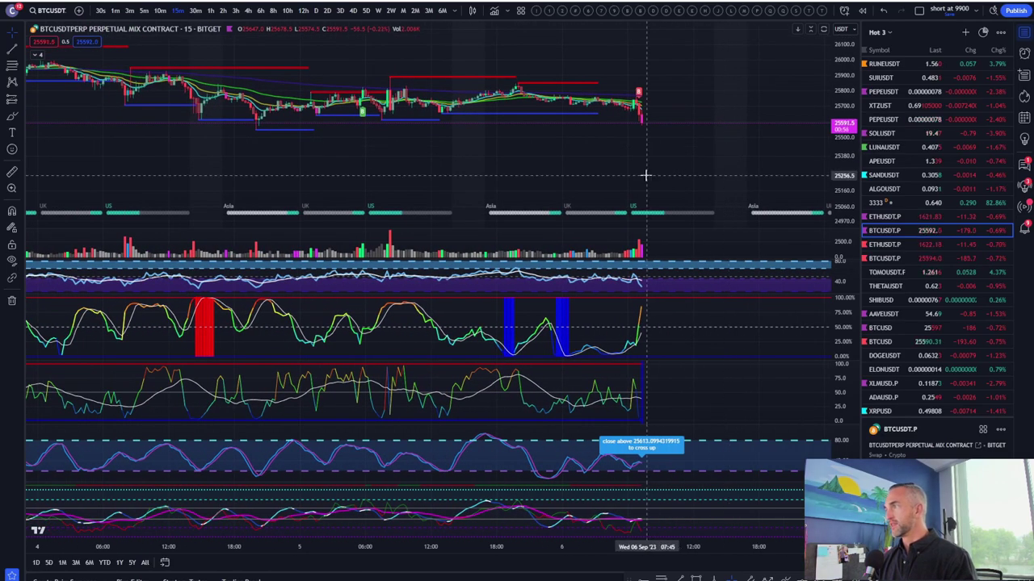
pyautogui.scroll(-2, 607, 131)
pyautogui.scroll(3, 660, 121)
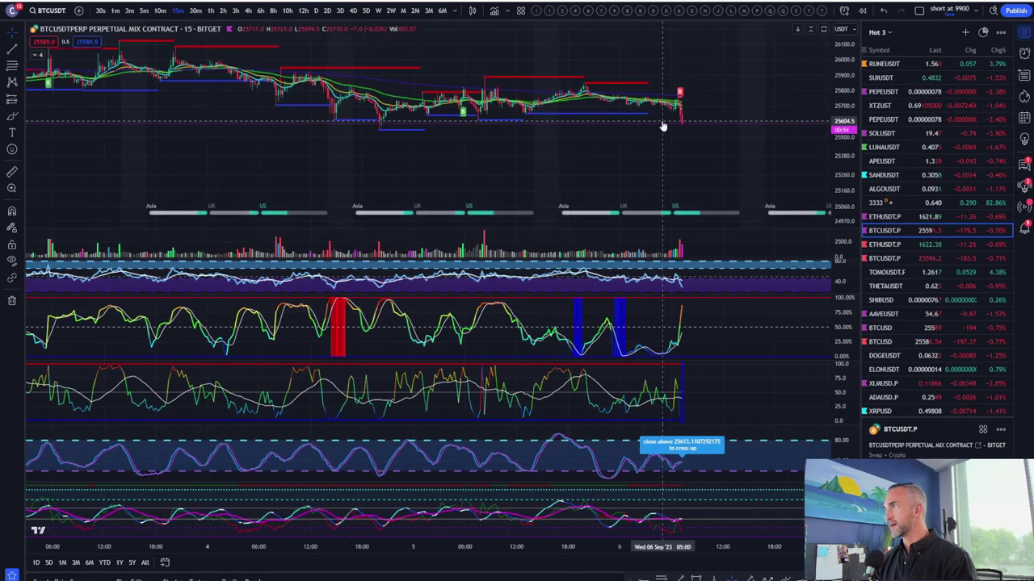
pyautogui.moveTo(845, 181); pyautogui.dragTo(847, 134)
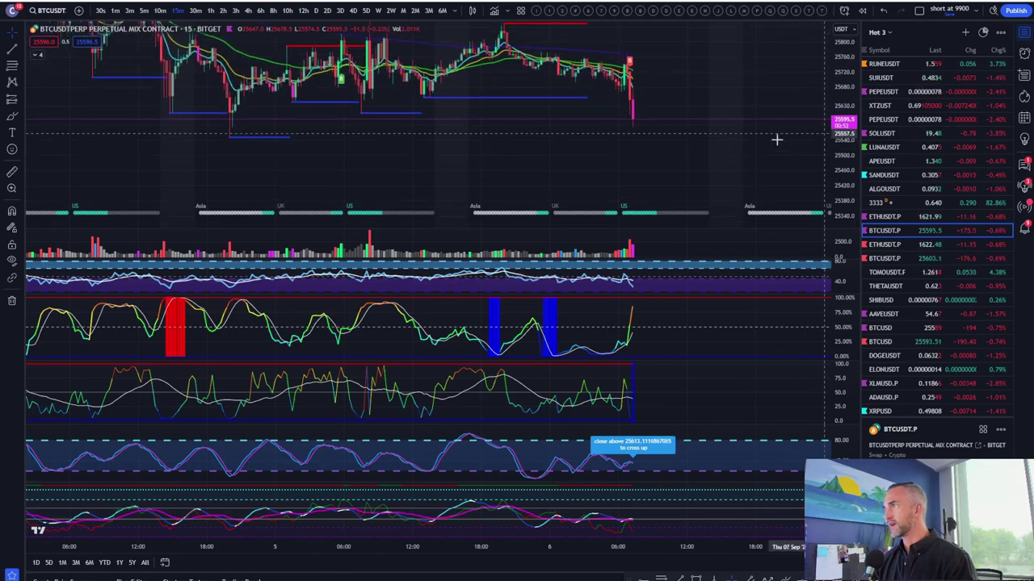
pyautogui.scroll(2, 566, 141)
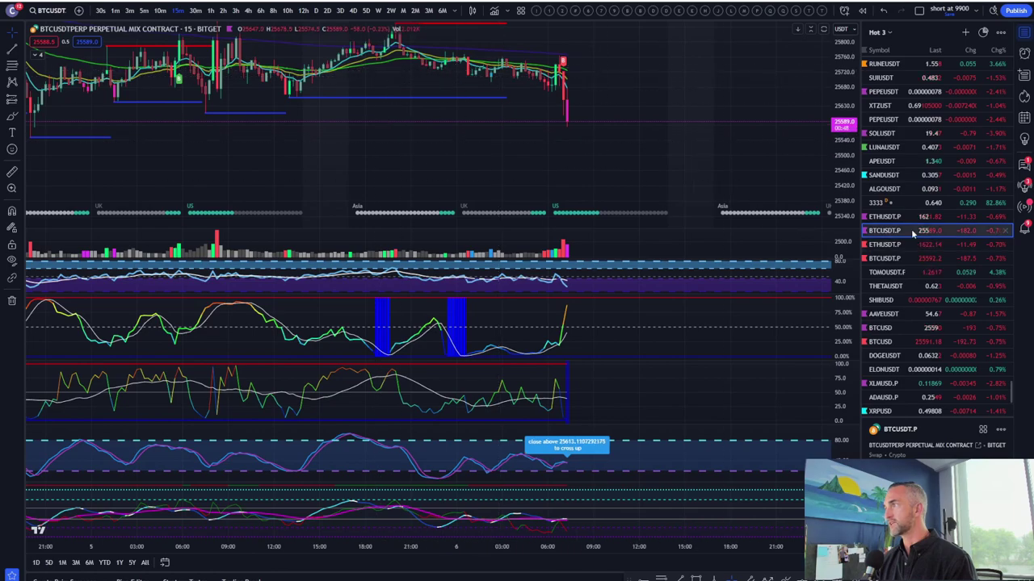
# - Open the Binance SOLUSDT chart, return the watchlist to its Essentials section and examine Solana's recent 15-minute price action
pyautogui.click(888, 134)
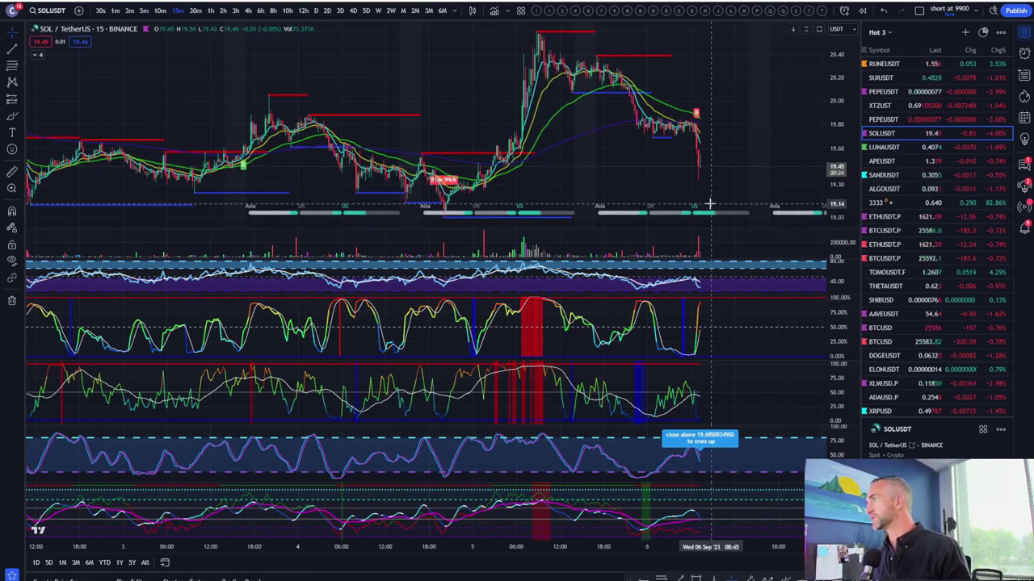
pyautogui.scroll(-10, 888, 120)
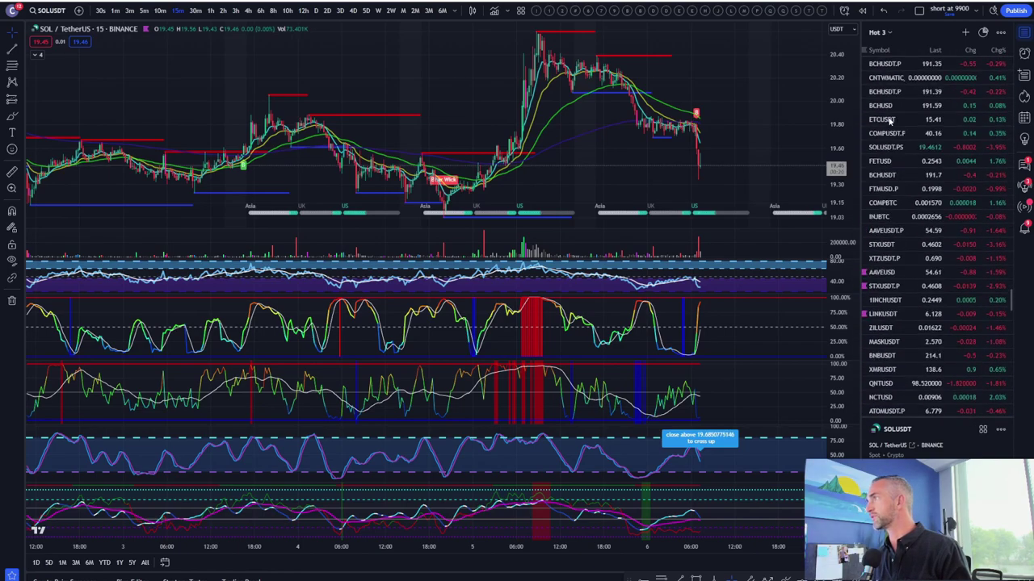
pyautogui.moveTo(1012, 301); pyautogui.dragTo(986, 40)
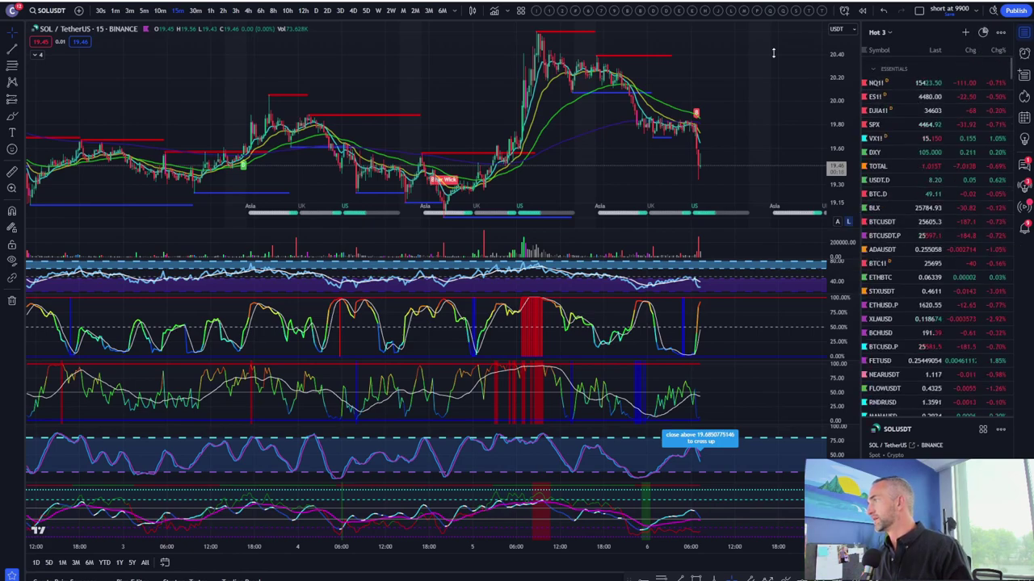
pyautogui.scroll(3, 687, 172)
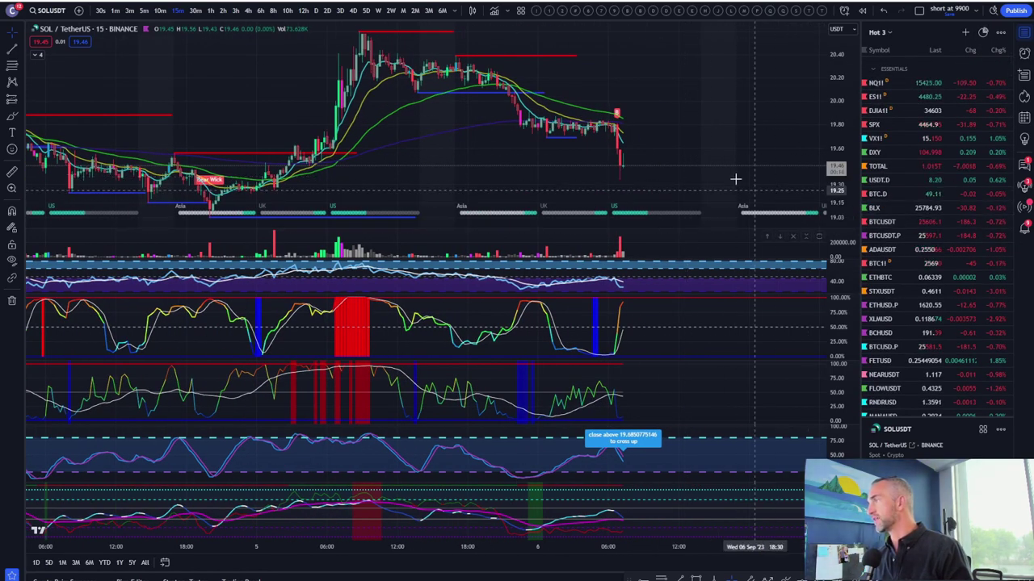
# - Open the U.S. Dollar Index chart on the weekly interval and examine price around the falling trendline and green zone since 2022
pyautogui.scroll(2, 690, 138)
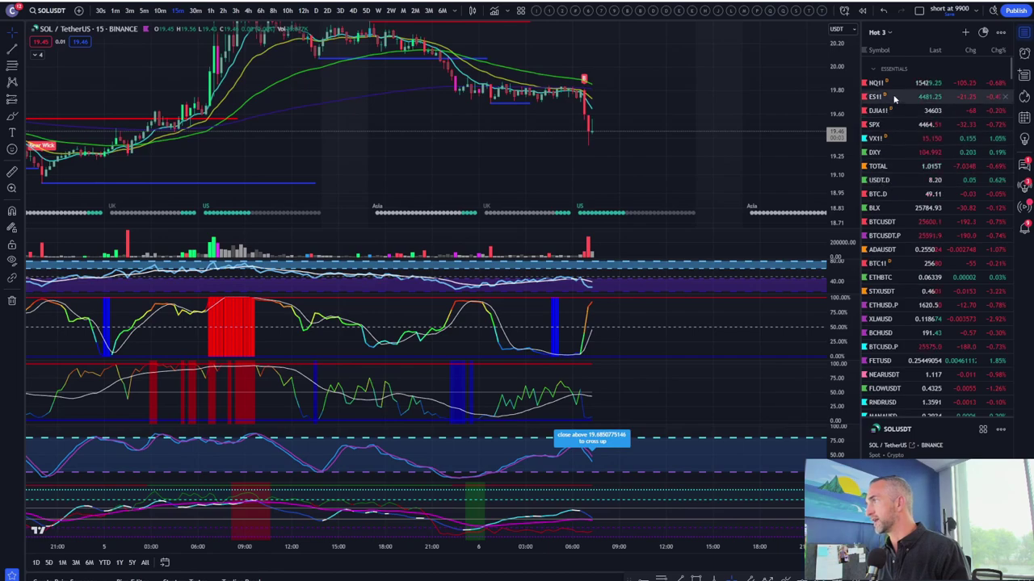
pyautogui.click(881, 152)
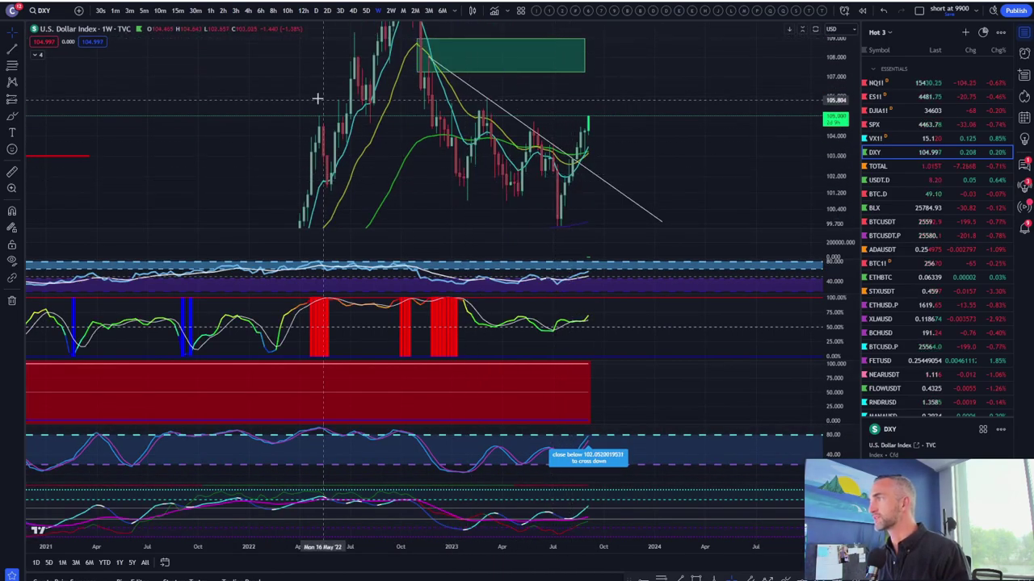
pyautogui.scroll(4, 692, 138)
pyautogui.moveTo(834, 90); pyautogui.dragTo(835, 135)
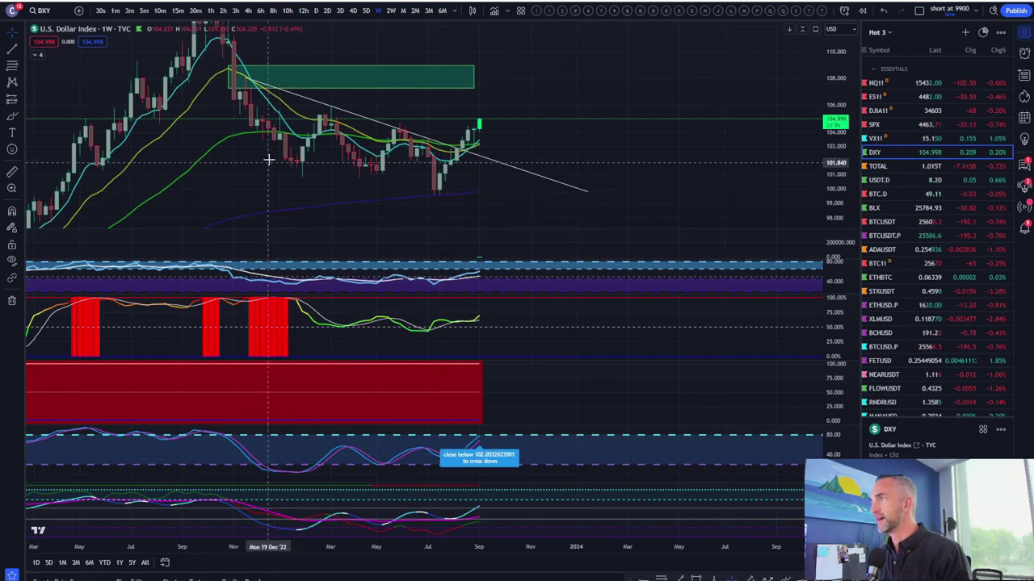
pyautogui.scroll(-4, 313, 113)
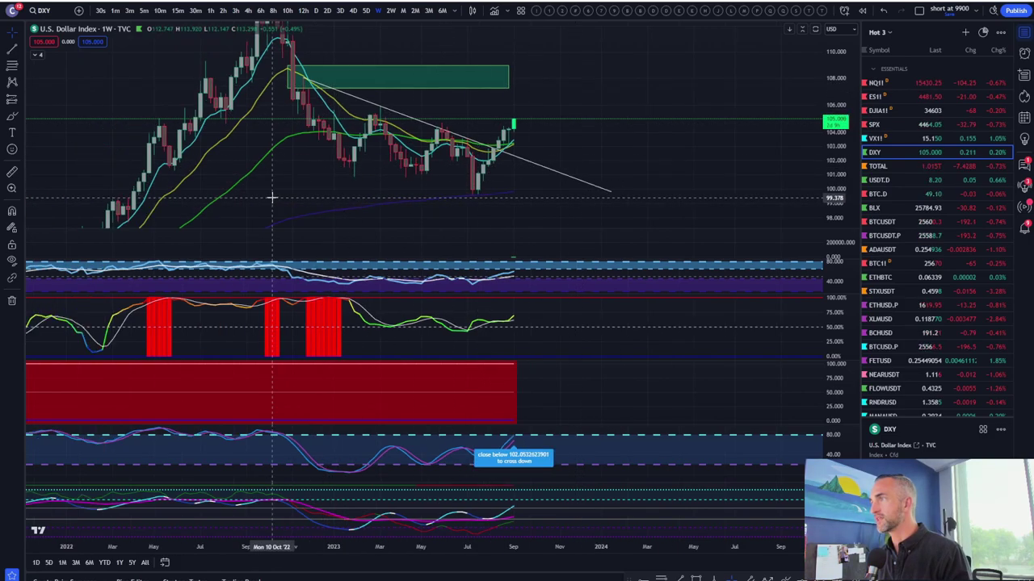
pyautogui.moveTo(846, 105); pyautogui.dragTo(844, 180)
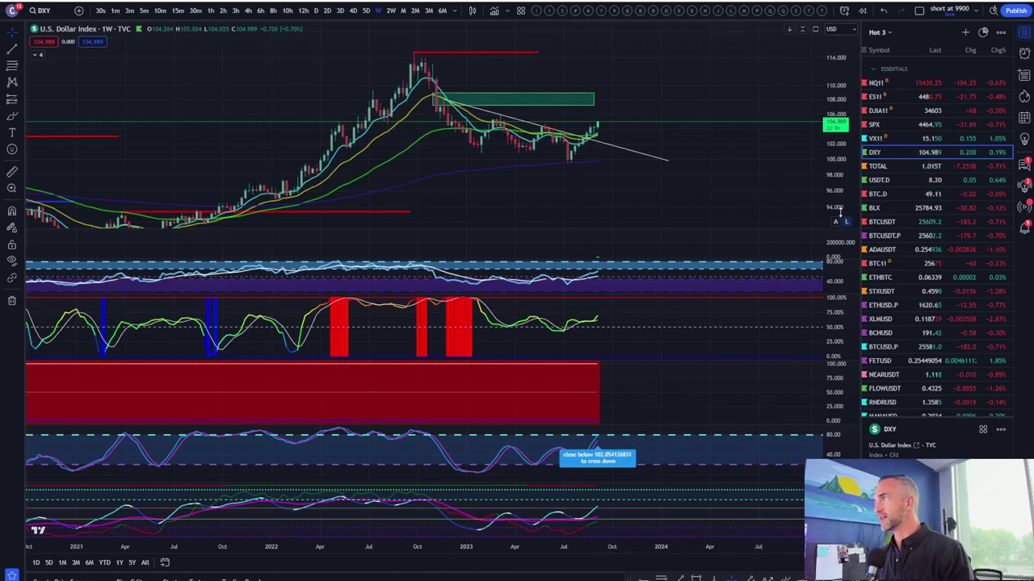
# - Open the Bybit BTCUSDT.P perpetual chart on the weekly interval and examine recent candles against the rising trendline and green zone
pyautogui.click(889, 236)
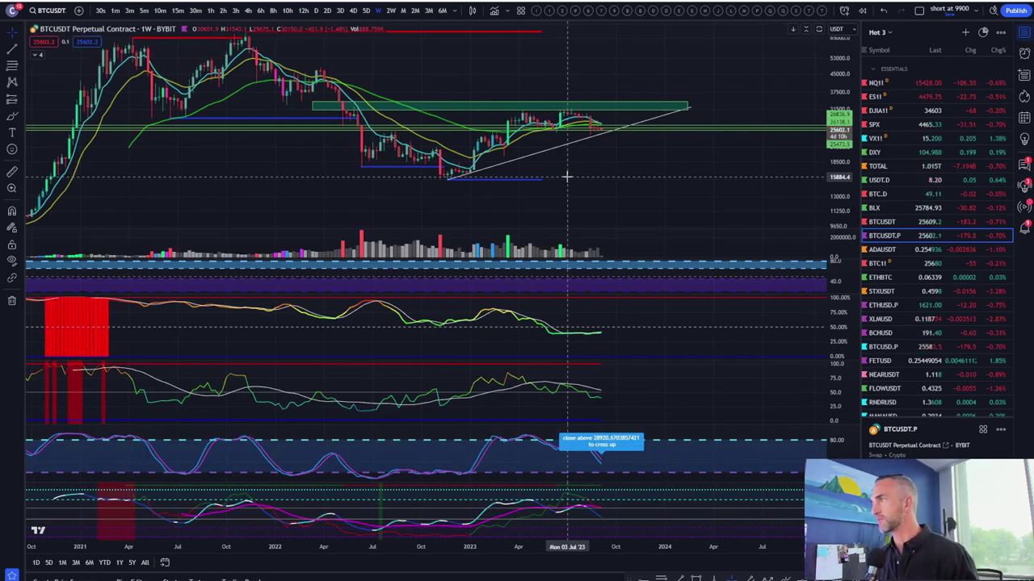
pyautogui.scroll(5, 646, 198)
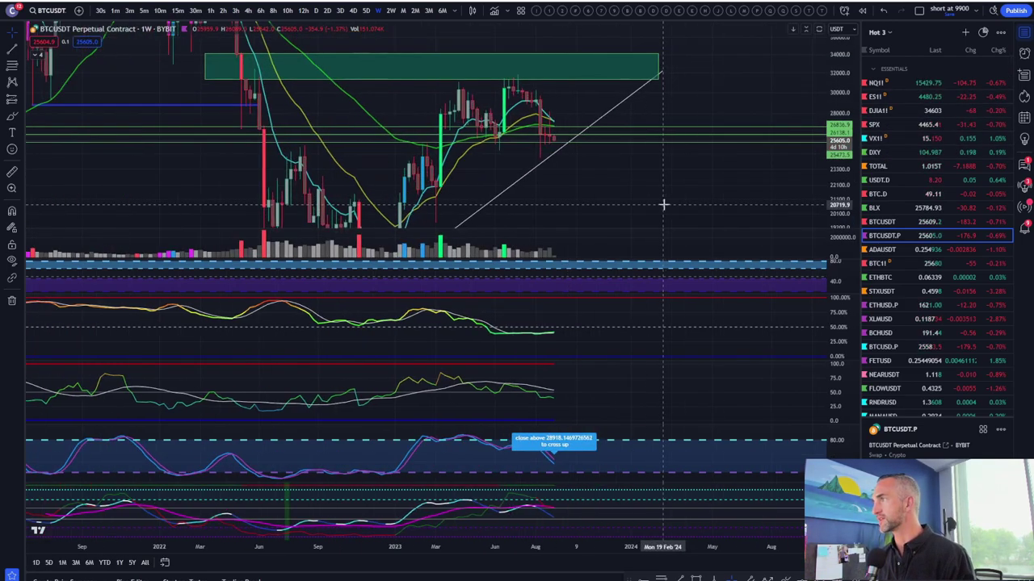
pyautogui.hscroll(-3, 683, 196)
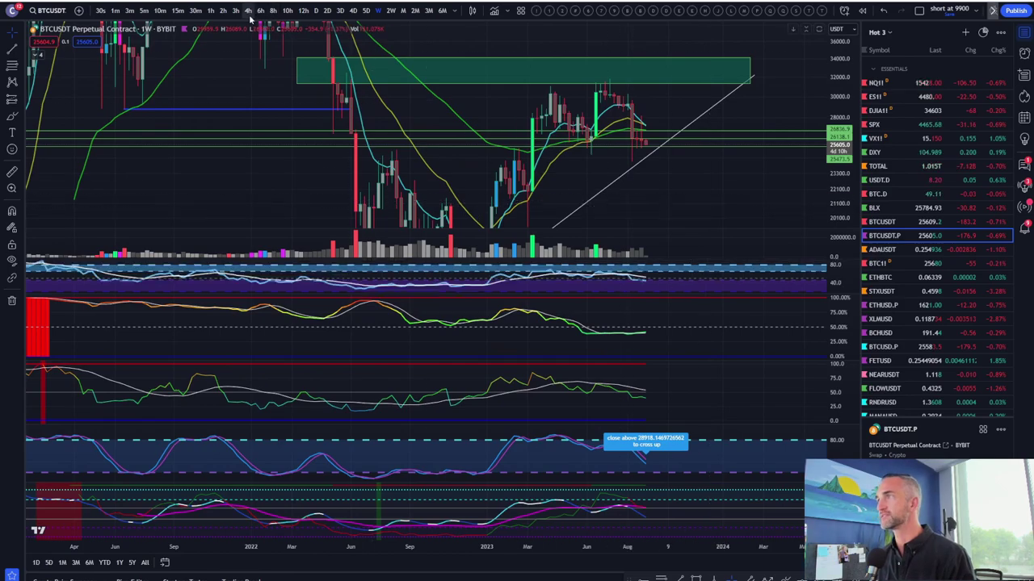
# - Set the chart interval to 4 hours and return to the U.S. Dollar Index to view its recent price action
pyautogui.click(247, 11)
pyautogui.click(889, 152)
pyautogui.scroll(3, 606, 168)
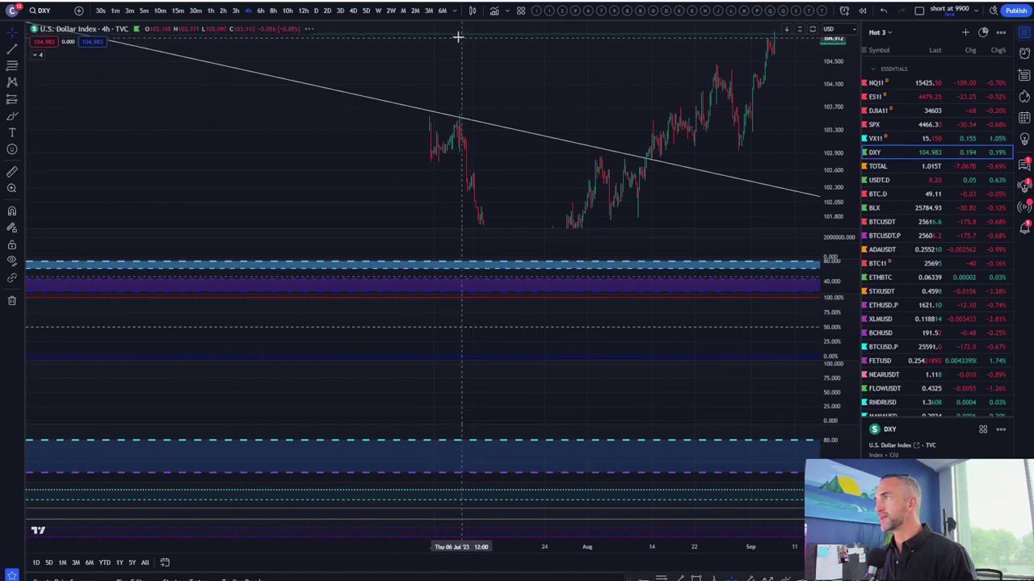
# - Switch the U.S. Dollar Index to the monthly interval and examine the candles around the falling trendline since 2022
pyautogui.click(403, 10)
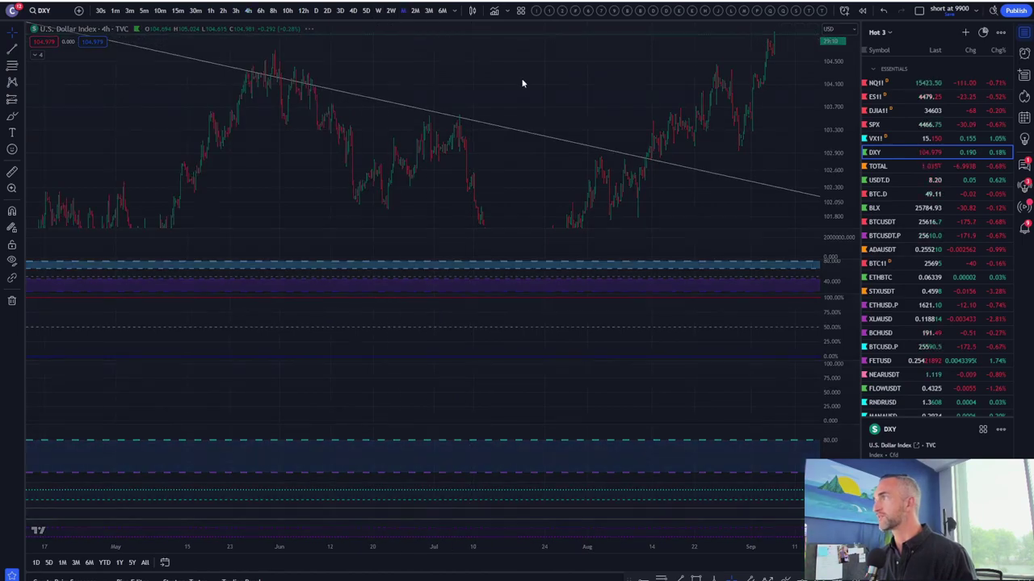
pyautogui.scroll(10, 646, 173)
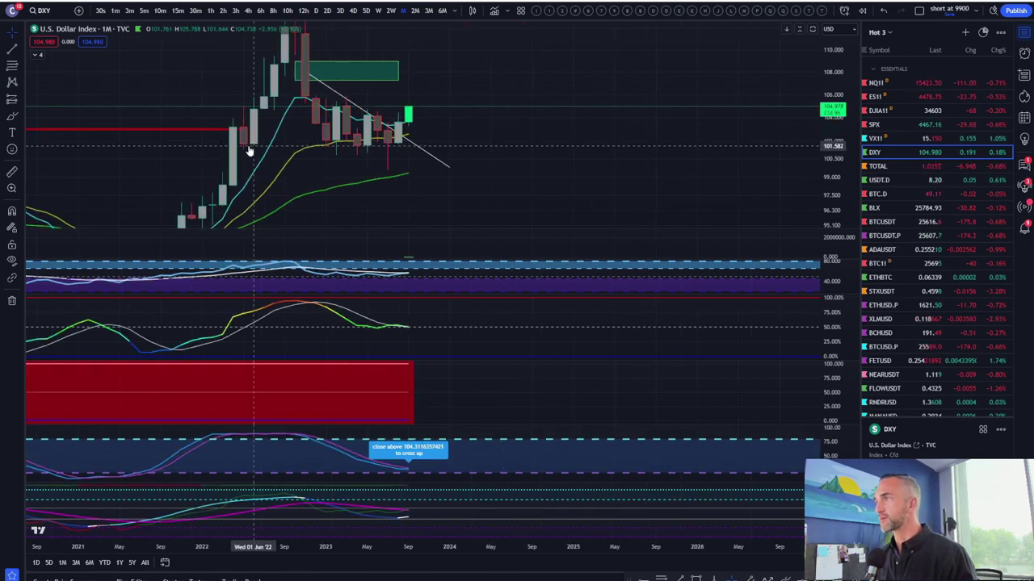
pyautogui.moveTo(530, 111); pyautogui.dragTo(644, 123)
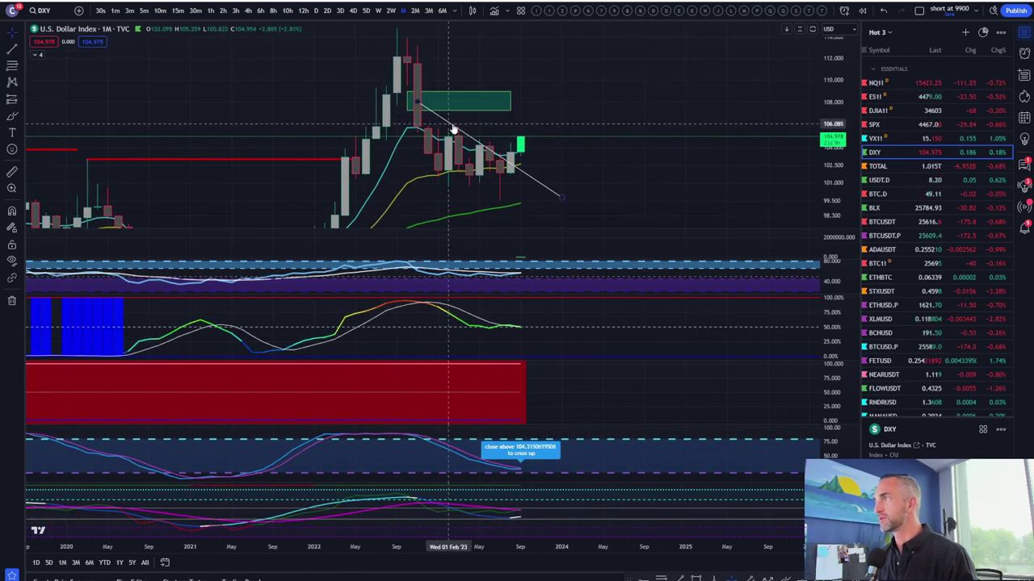
pyautogui.scroll(-3, 450, 125)
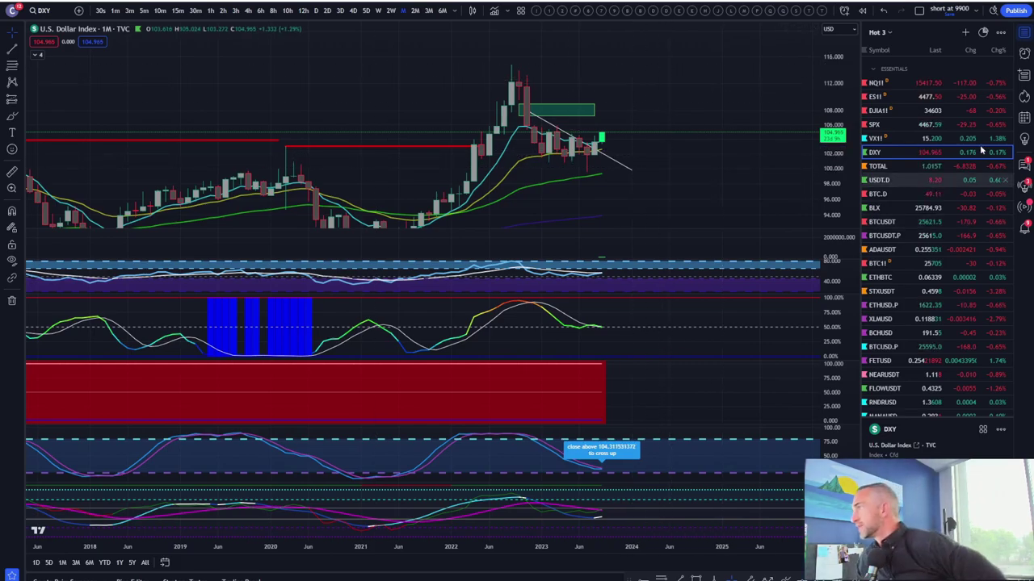
pyautogui.scroll(2, 525, 184)
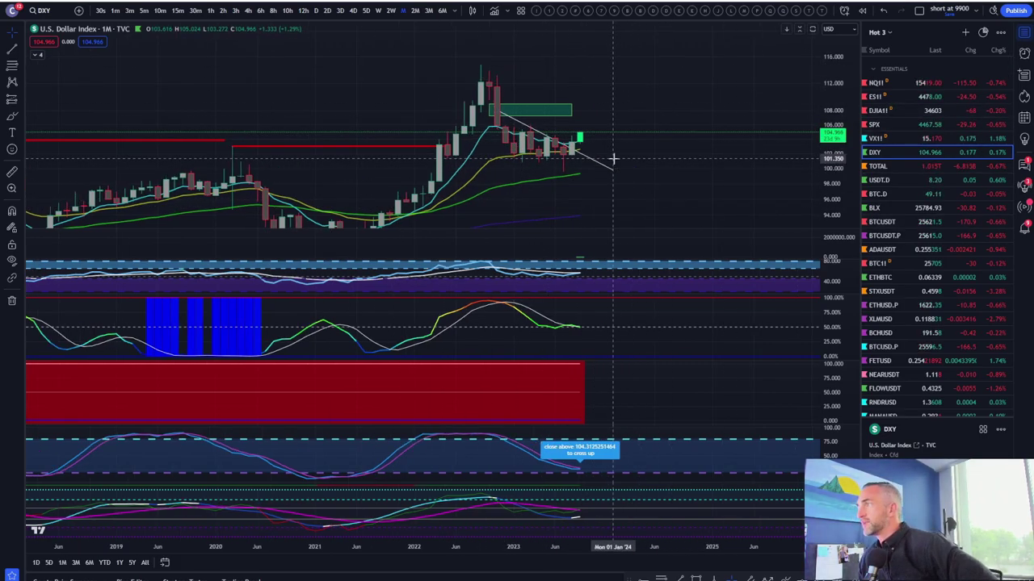
# - Examine the U.S. Dollar Index's long-term monthly history back to about 1979, including the long falling trendline and its breakout
pyautogui.scroll(-6, 600, 137)
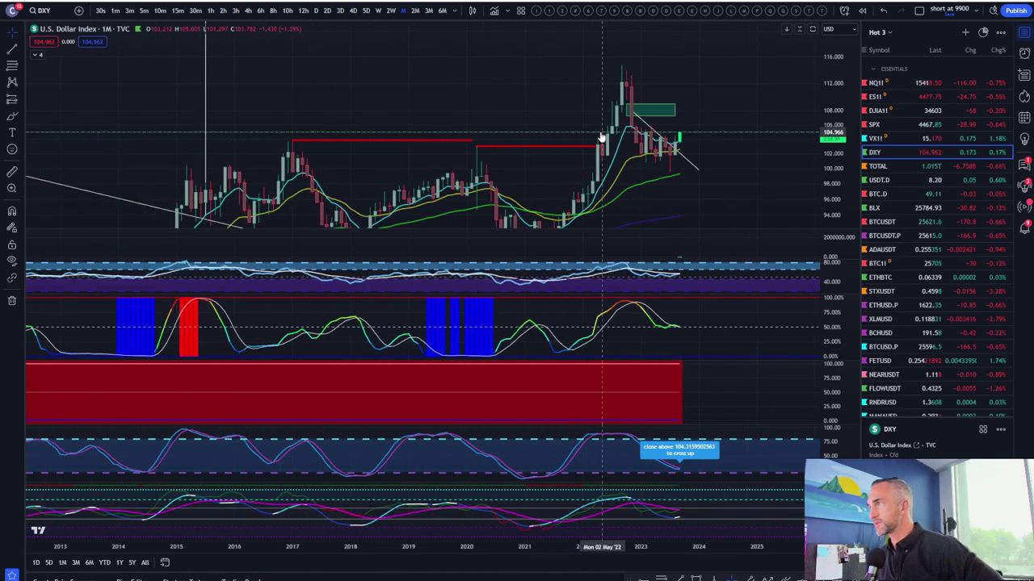
pyautogui.moveTo(833, 123); pyautogui.dragTo(835, 147)
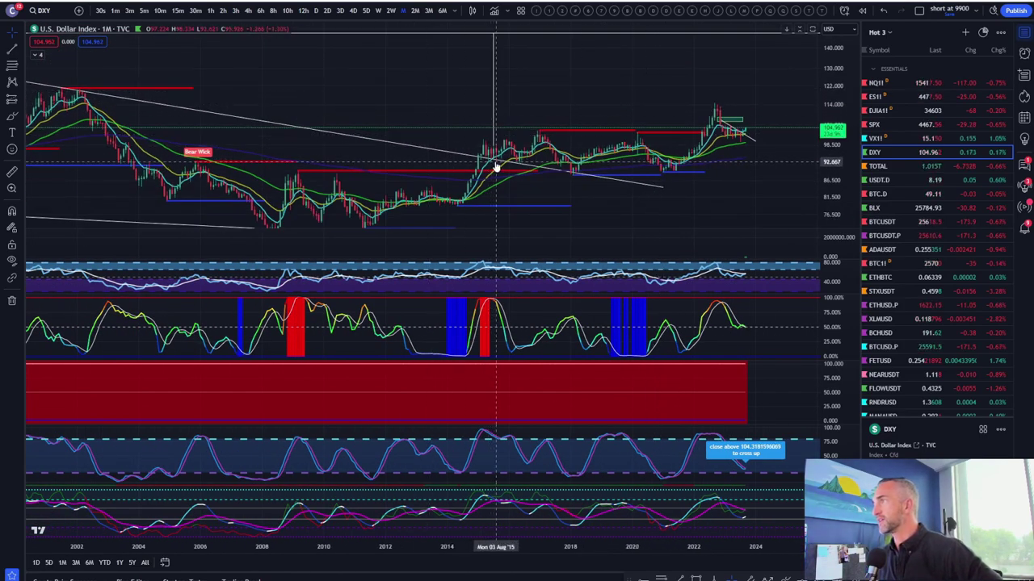
pyautogui.moveTo(606, 57); pyautogui.dragTo(638, 85)
pyautogui.scroll(-5, 655, 81)
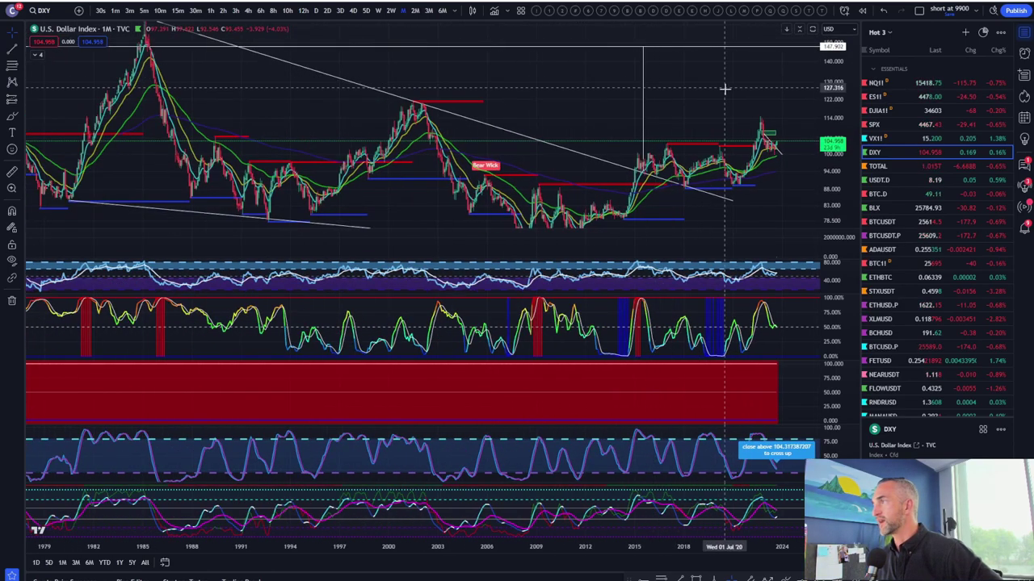
pyautogui.scroll(5, 725, 89)
pyautogui.hscroll(3, 651, 108)
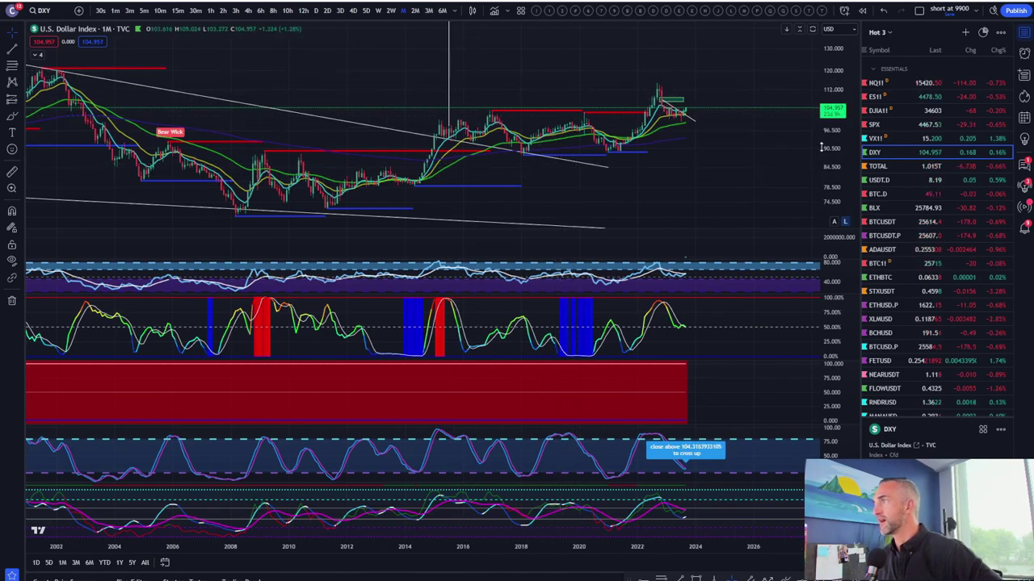
# - Compare the Dollar Index's monthly price swings from 2013 to 2023 with the oscillators beneath the chart
pyautogui.moveTo(828, 144); pyautogui.dragTo(827, 121)
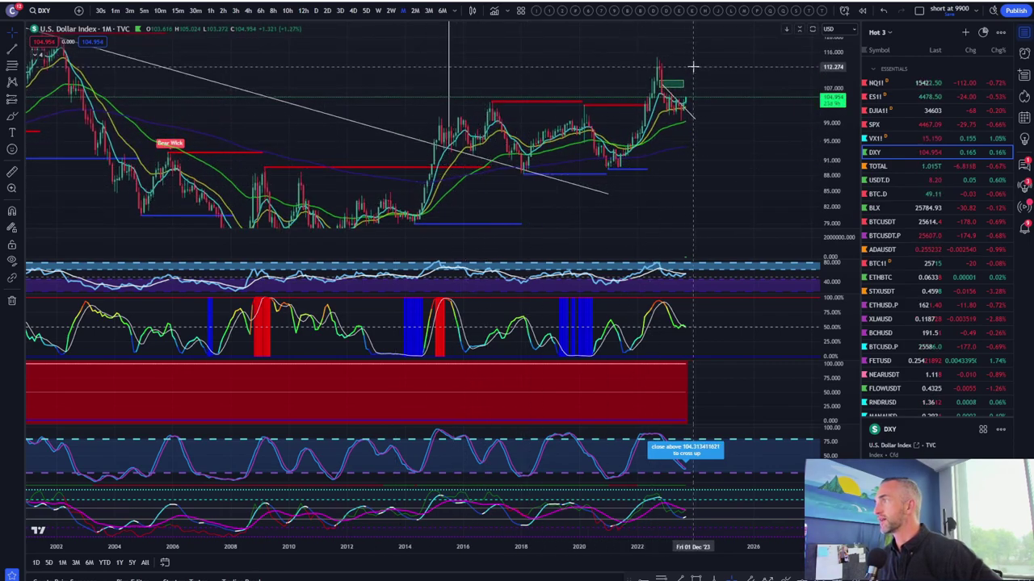
pyautogui.scroll(3, 680, 107)
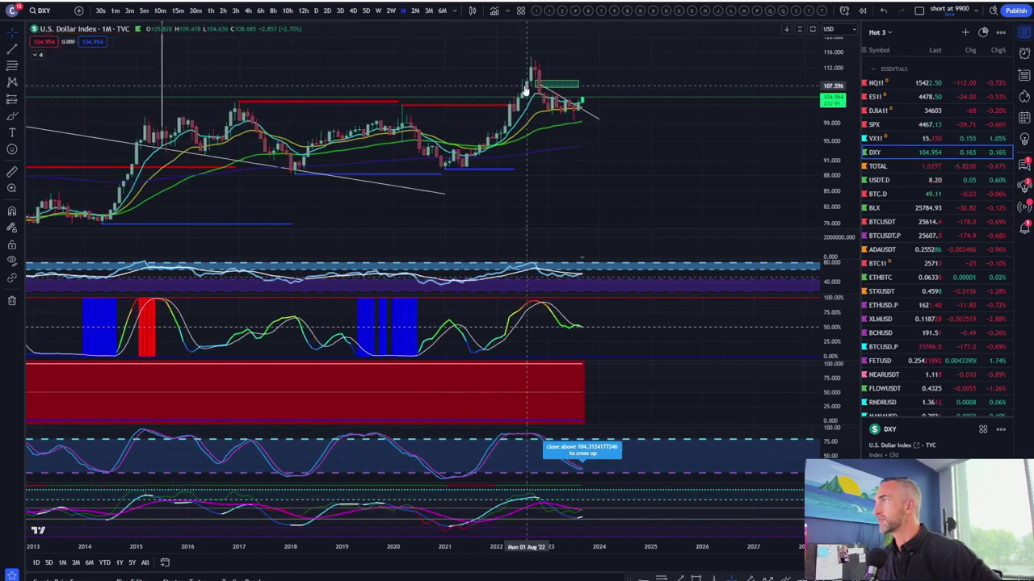
pyautogui.scroll(3, 662, 129)
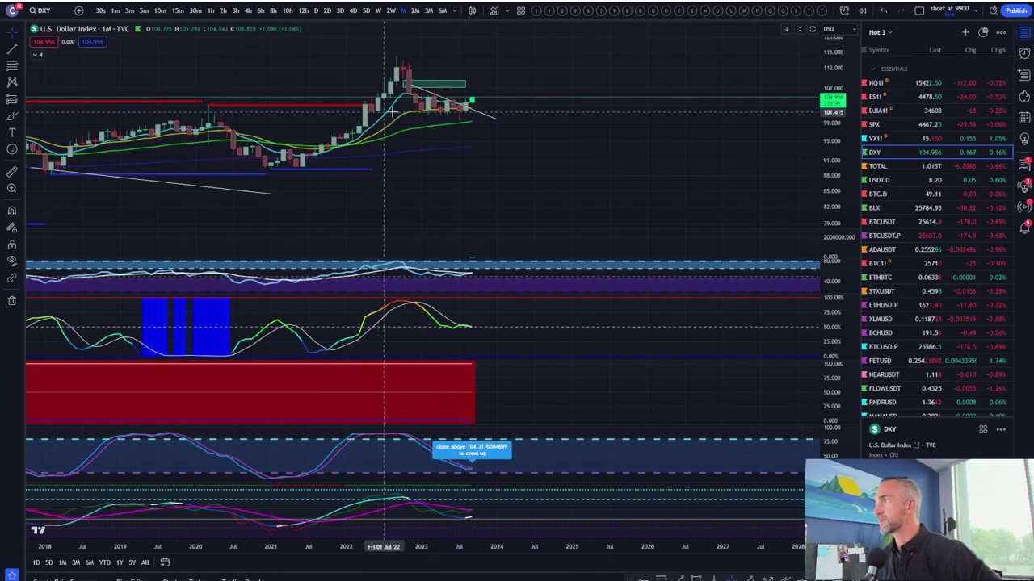
pyautogui.moveTo(834, 190); pyautogui.dragTo(834, 109)
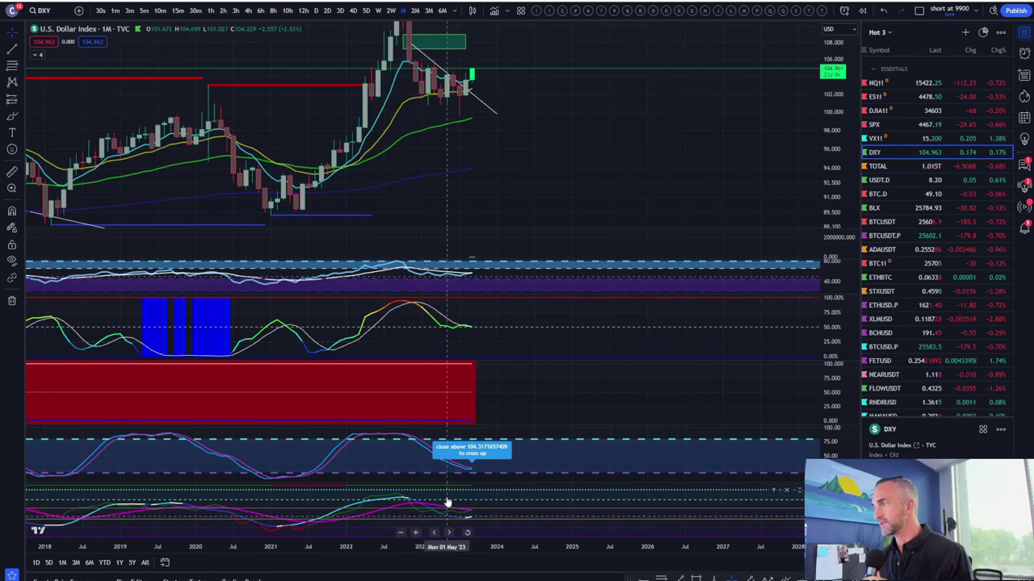
pyautogui.scroll(-3, 369, 277)
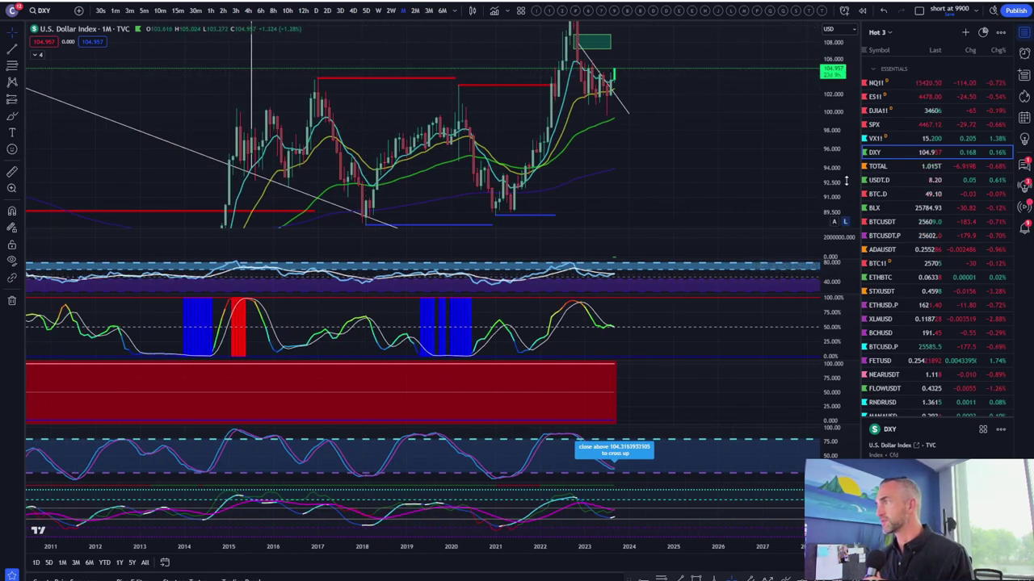
pyautogui.moveTo(847, 181); pyautogui.dragTo(840, 222)
pyautogui.scroll(3, 710, 218)
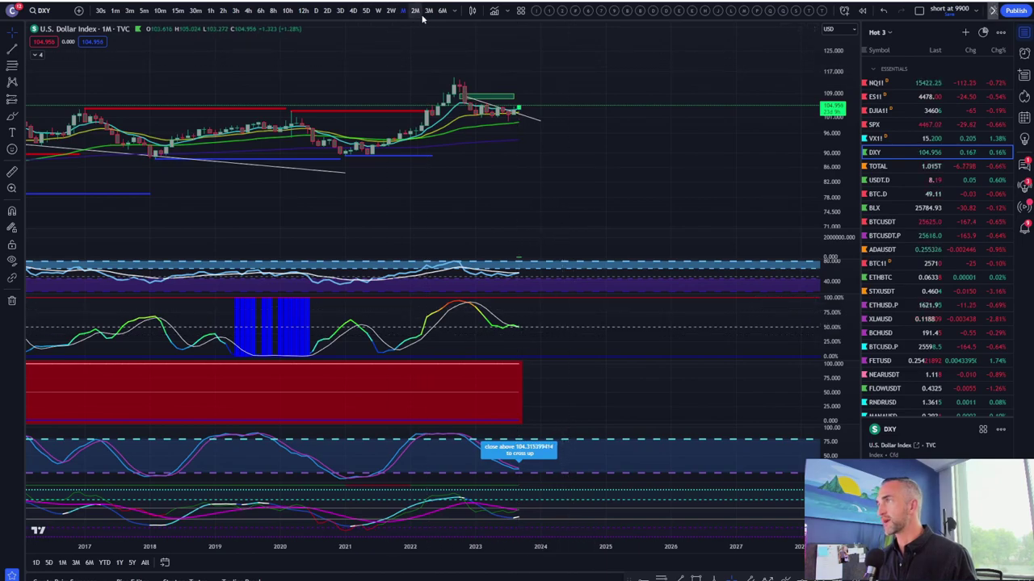
# - Examine the Dollar Index's monthly trend since 2004 and the price area above the 2022 peak
pyautogui.scroll(-5, 551, 134)
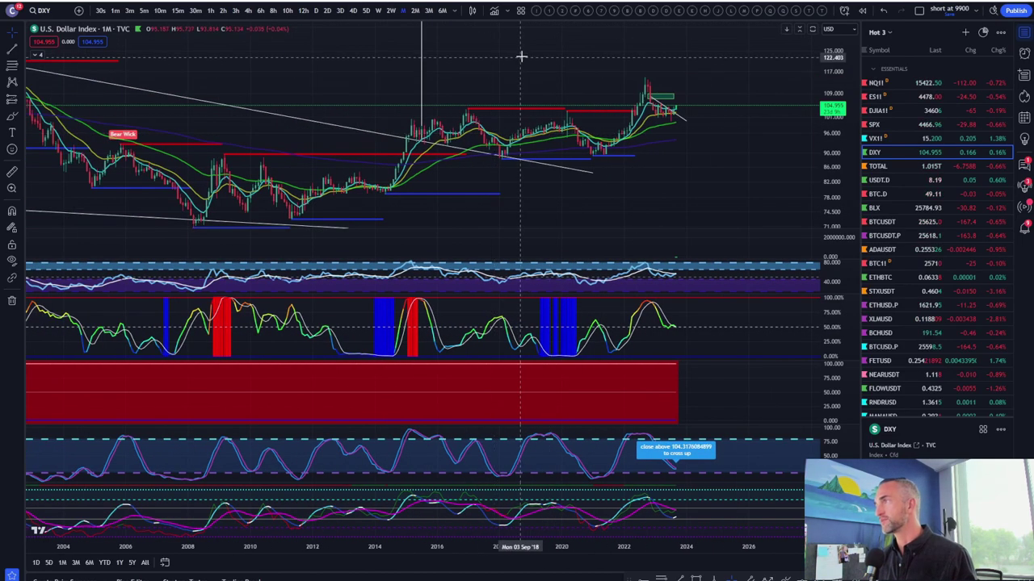
pyautogui.moveTo(519, 51); pyautogui.dragTo(491, 102)
pyautogui.scroll(5, 616, 125)
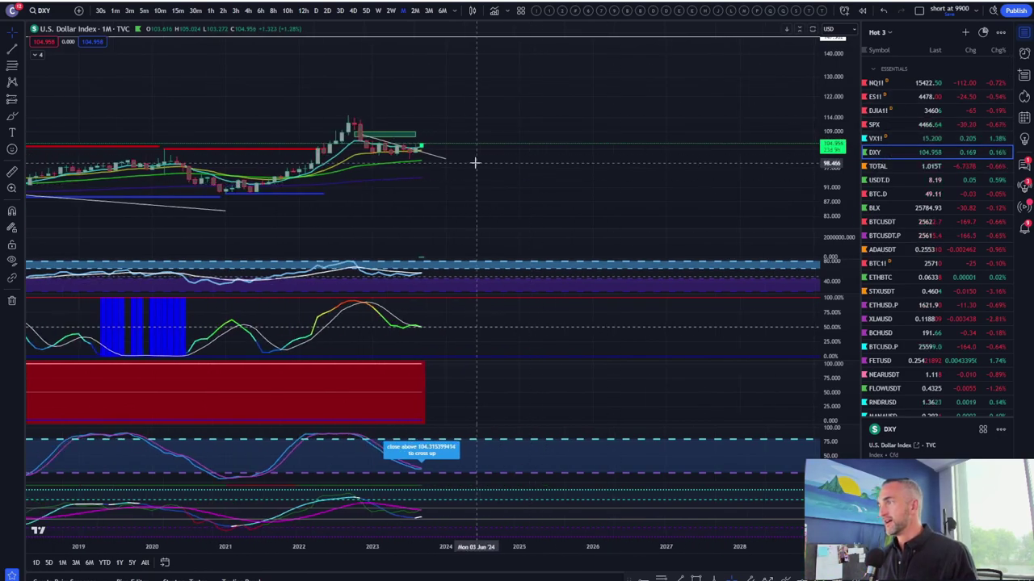
pyautogui.scroll(-3, 475, 162)
pyautogui.moveTo(835, 226); pyautogui.dragTo(835, 179)
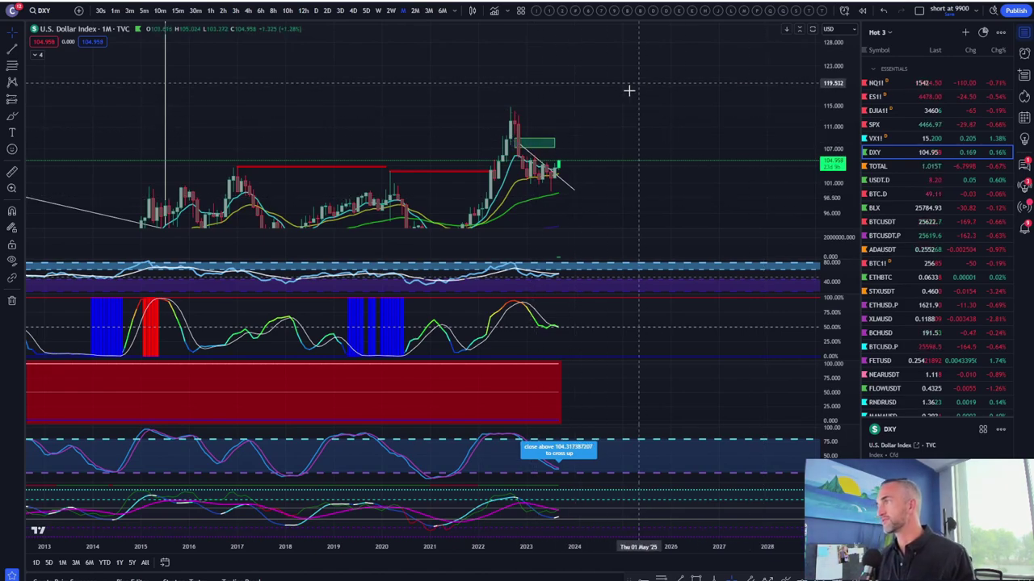
pyautogui.moveTo(628, 113); pyautogui.dragTo(653, 100)
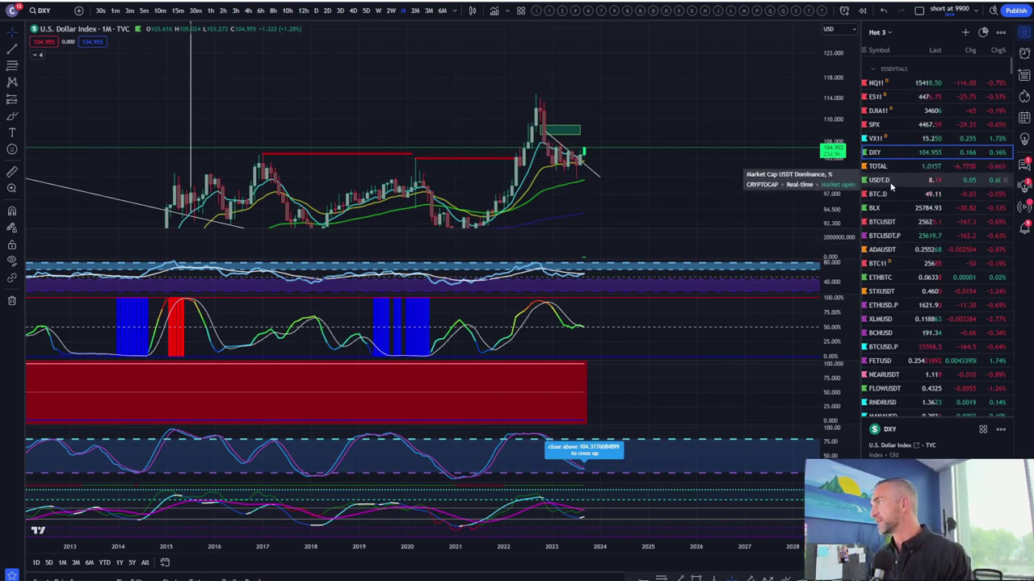
# - Open the USDT.D dominance chart on the weekly interval and examine price between the horizontal levels and above the rising trendline
pyautogui.click(891, 184)
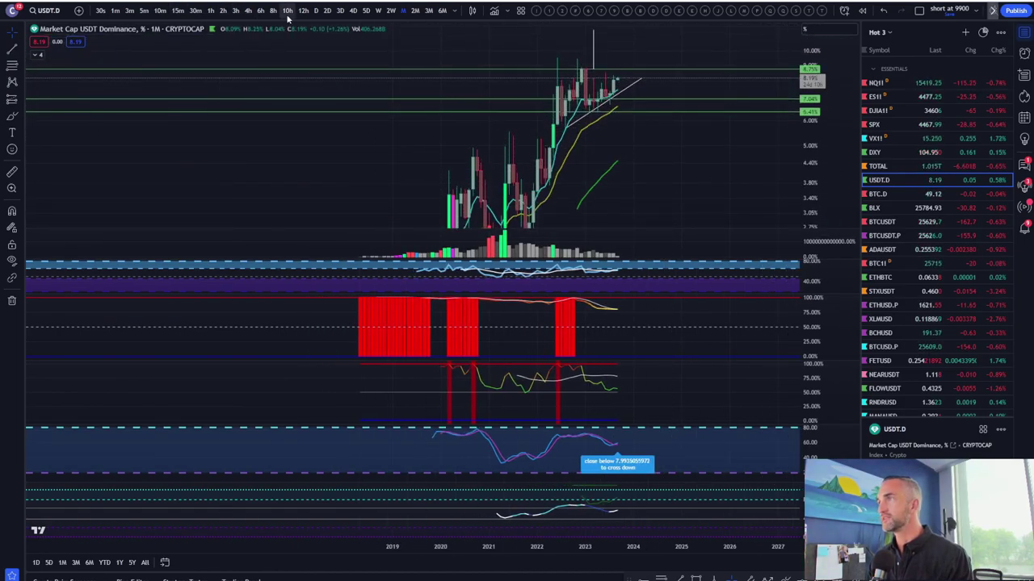
pyautogui.click(378, 11)
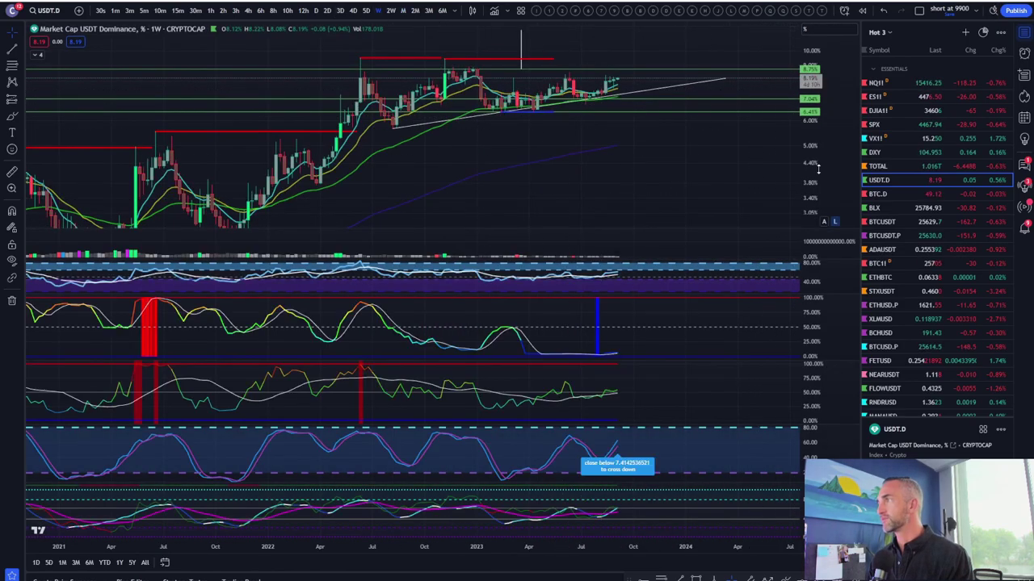
pyautogui.moveTo(819, 169); pyautogui.dragTo(818, 119)
pyautogui.moveTo(683, 156); pyautogui.dragTo(664, 203)
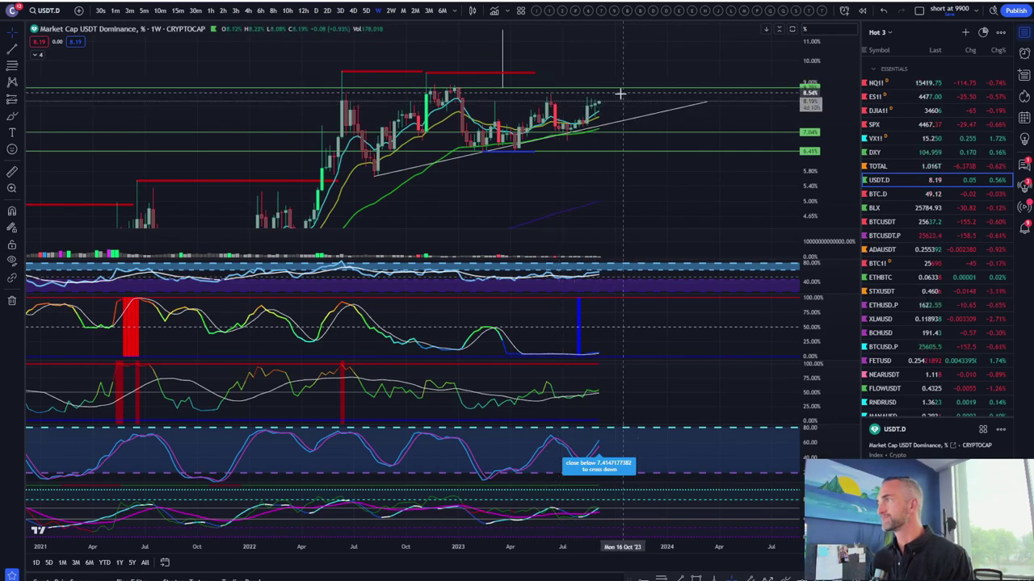
pyautogui.scroll(2, 554, 110)
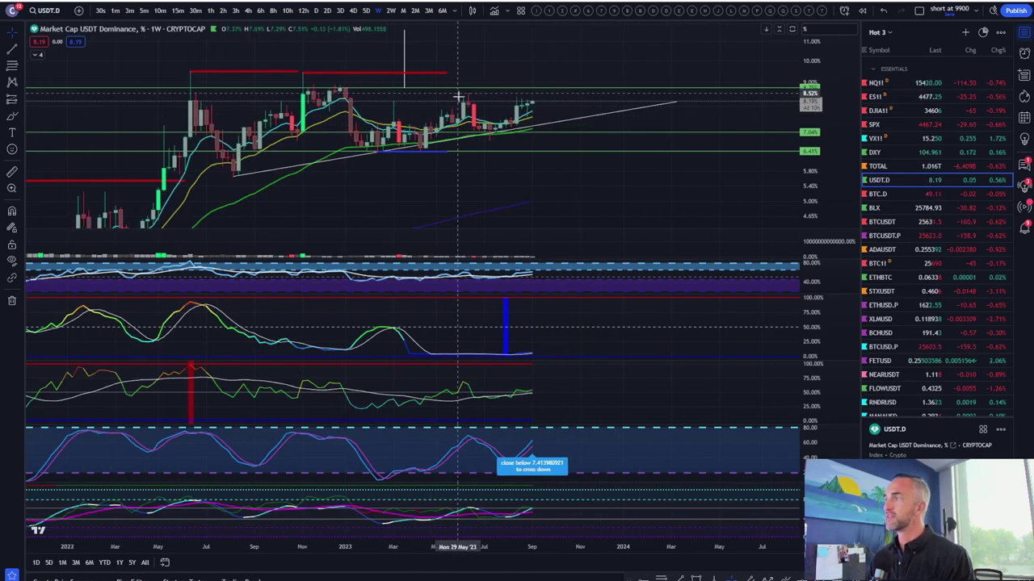
# - Enlarge USDT.D's blue-and-purple banded oscillator to inspect it, then restore all panes and view the weekly dominance history since 2020
pyautogui.doubleClick(589, 286)
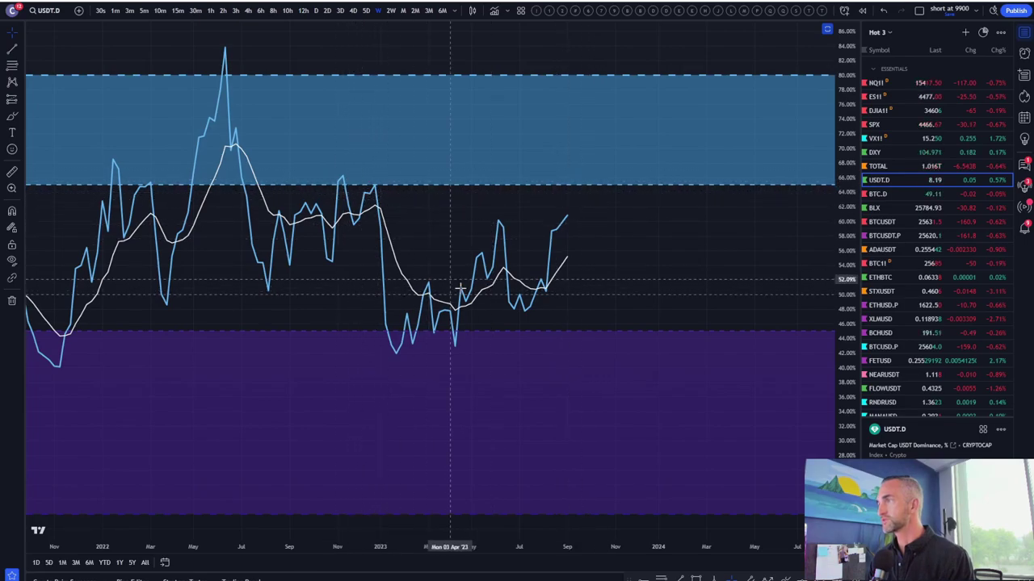
pyautogui.doubleClick(611, 234)
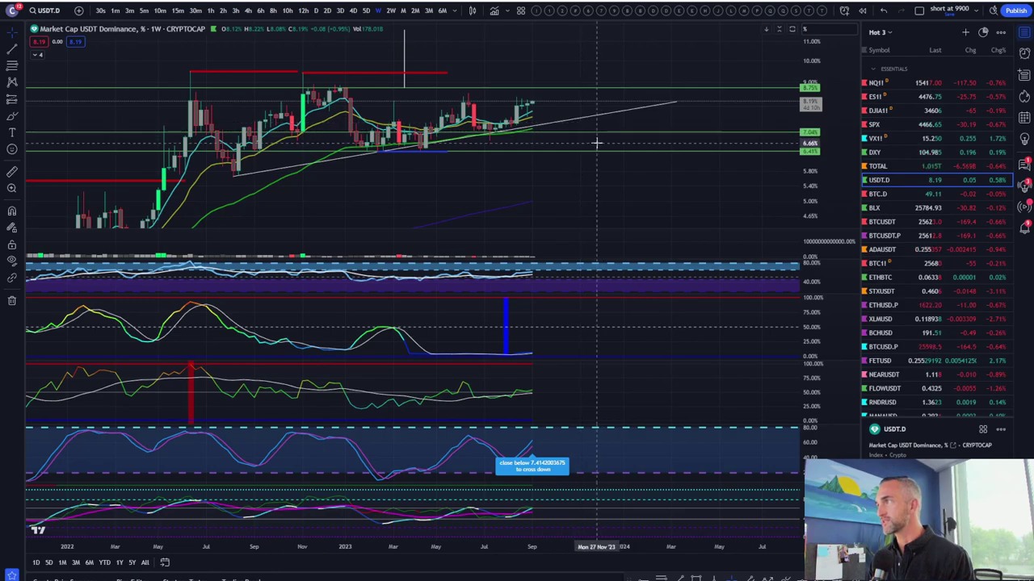
pyautogui.scroll(-3, 768, 154)
pyautogui.moveTo(809, 156); pyautogui.dragTo(810, 199)
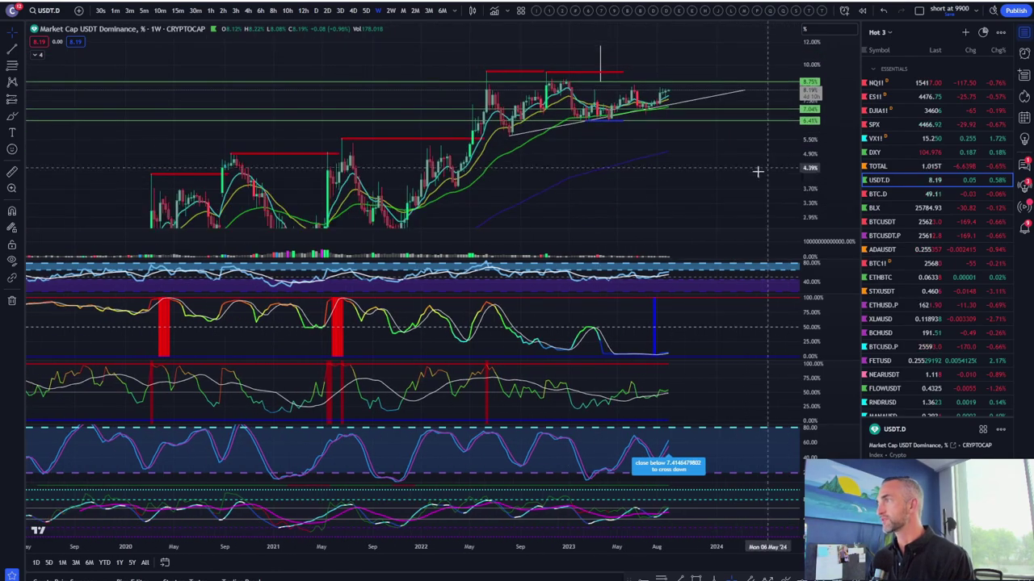
# - Draw a rising trendline on weekly USDT.D from the February 2020 low near 1.51% to about 3.34% in October 2022
pyautogui.moveTo(742, 177); pyautogui.dragTo(713, 126)
pyautogui.moveTo(818, 143); pyautogui.dragTo(818, 180)
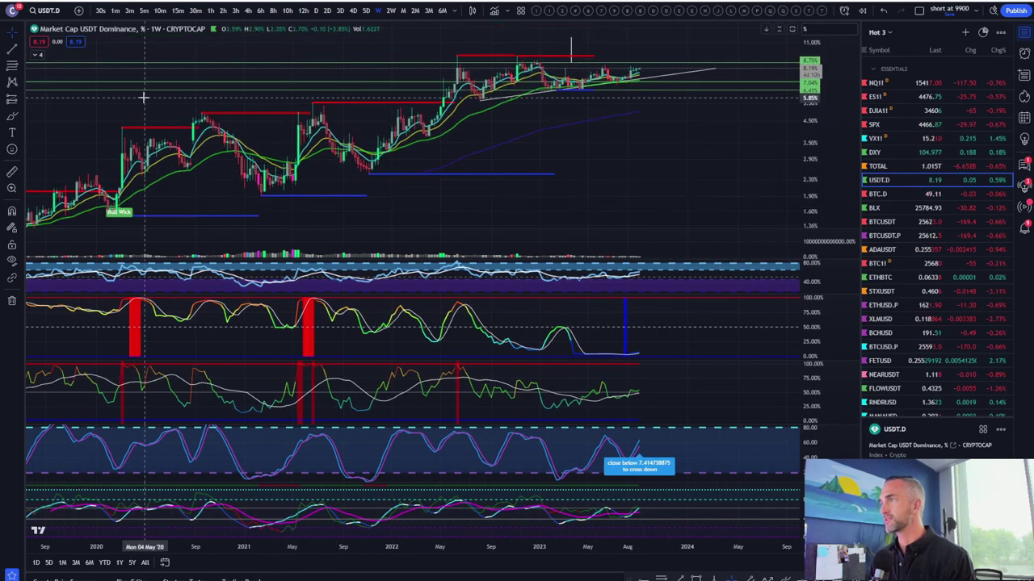
pyautogui.click(12, 47)
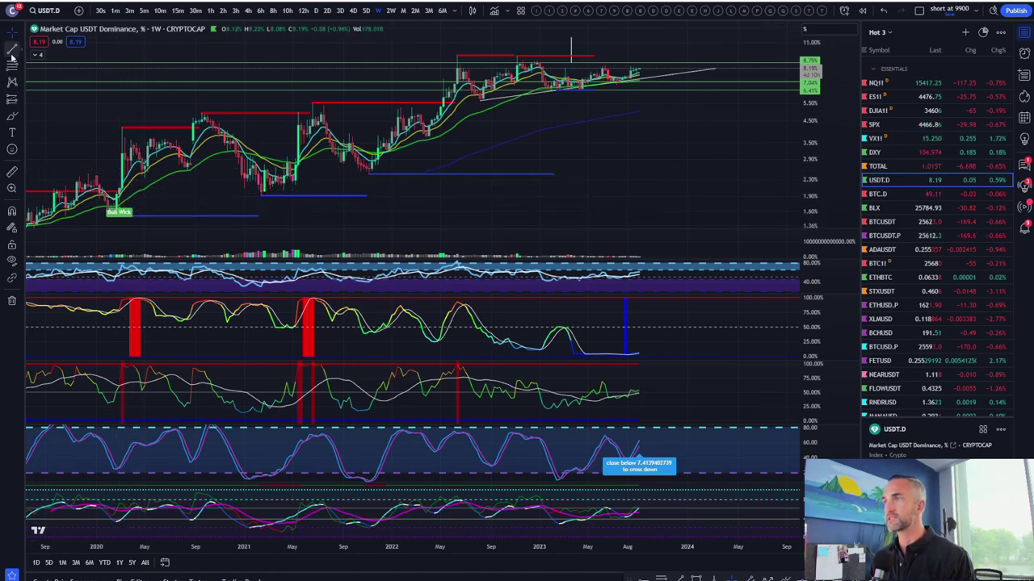
pyautogui.click(114, 213)
pyautogui.click(510, 147)
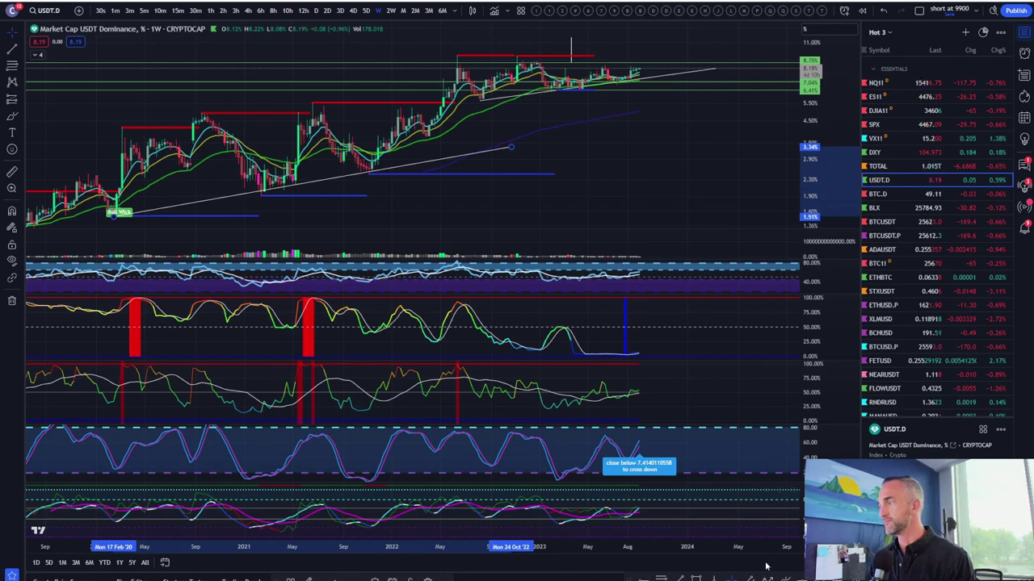
# - Add a horizontal level across the early USDT.D peaks at 4.99%
pyautogui.click(660, 579)
pyautogui.click(214, 112)
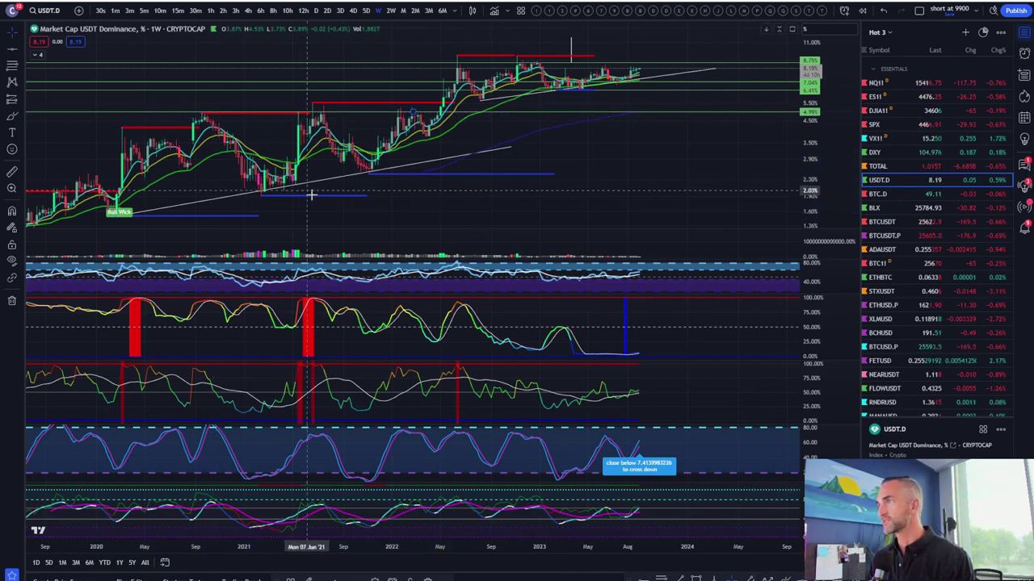
pyautogui.moveTo(810, 143); pyautogui.dragTo(823, 156)
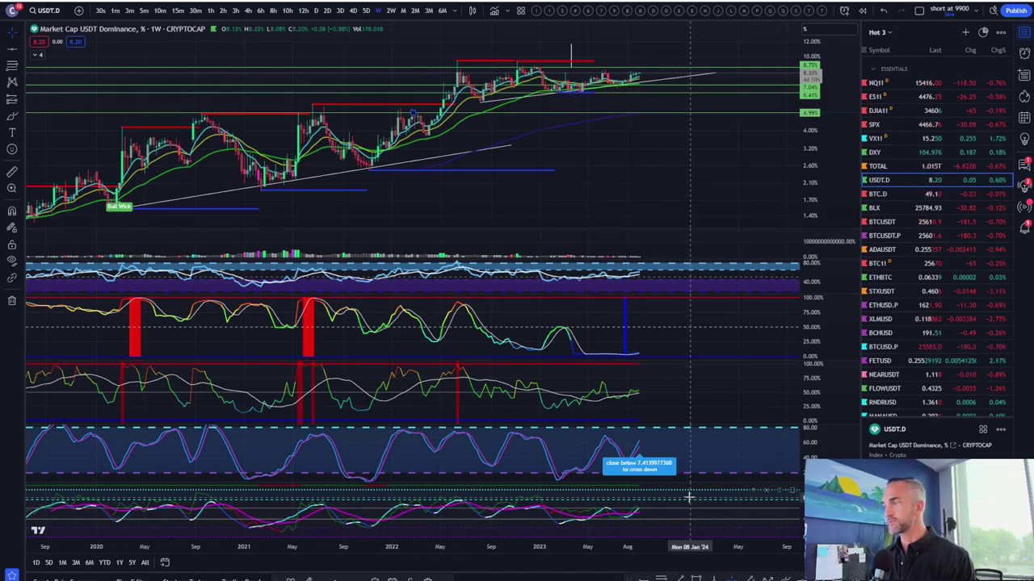
# - Draw a vertical line from the June 2021 peak to the rising trendline and move it to April 2022, spanning 5.06% to 11.46%
pyautogui.click(312, 113)
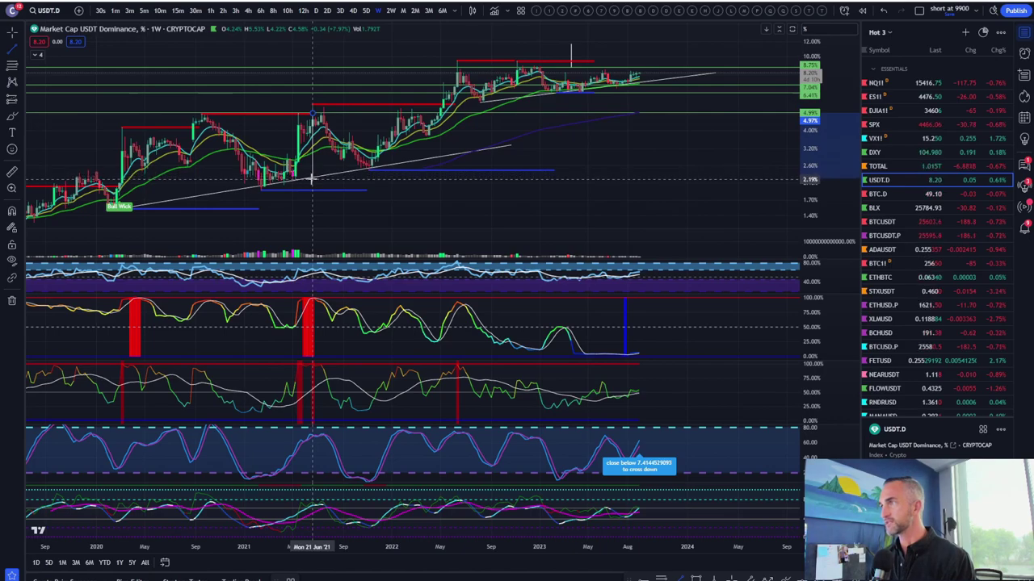
pyautogui.moveTo(313, 164)
pyautogui.mouseDown()
pyautogui.moveTo(428, 85)
pyautogui.moveTo(430, 97)
pyautogui.mouseUp()
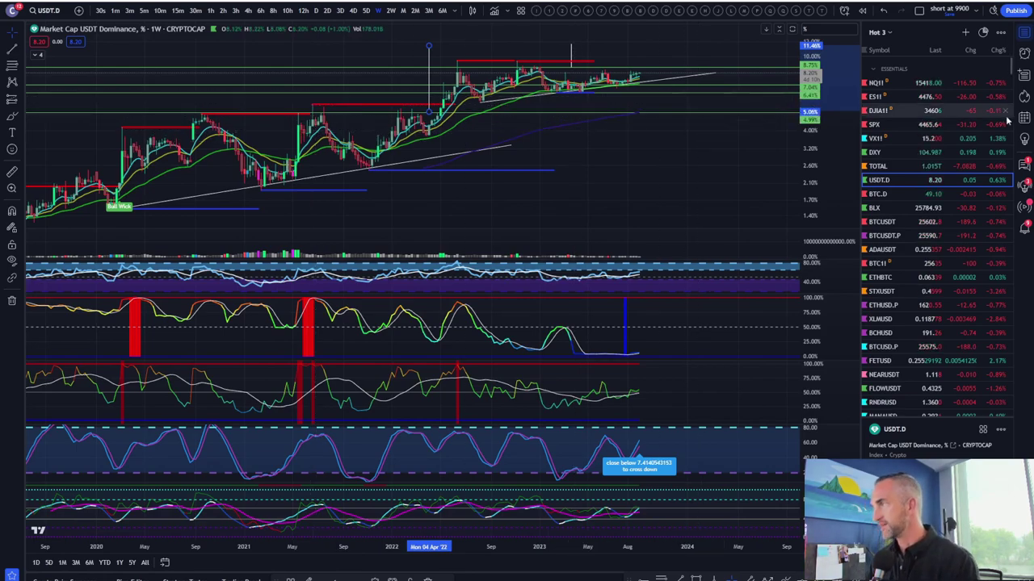
pyautogui.moveTo(814, 158); pyautogui.dragTo(814, 121)
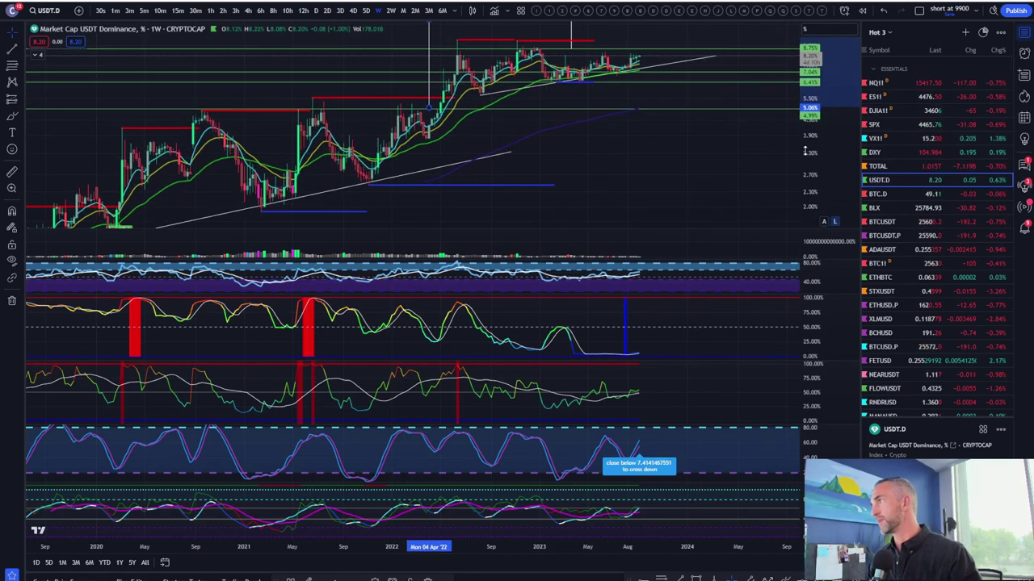
pyautogui.moveTo(735, 166); pyautogui.dragTo(682, 207)
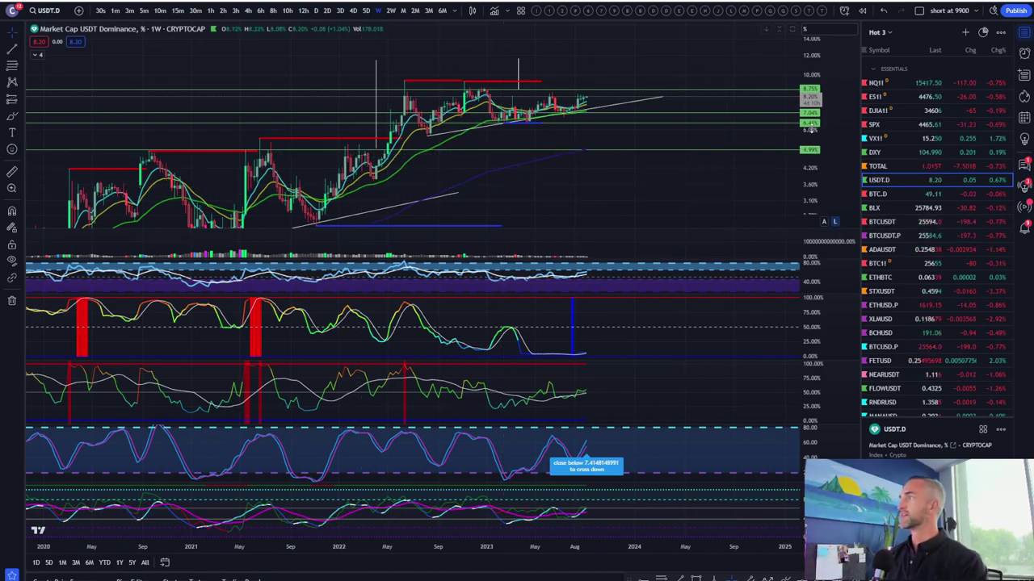
pyautogui.moveTo(811, 129); pyautogui.dragTo(811, 85)
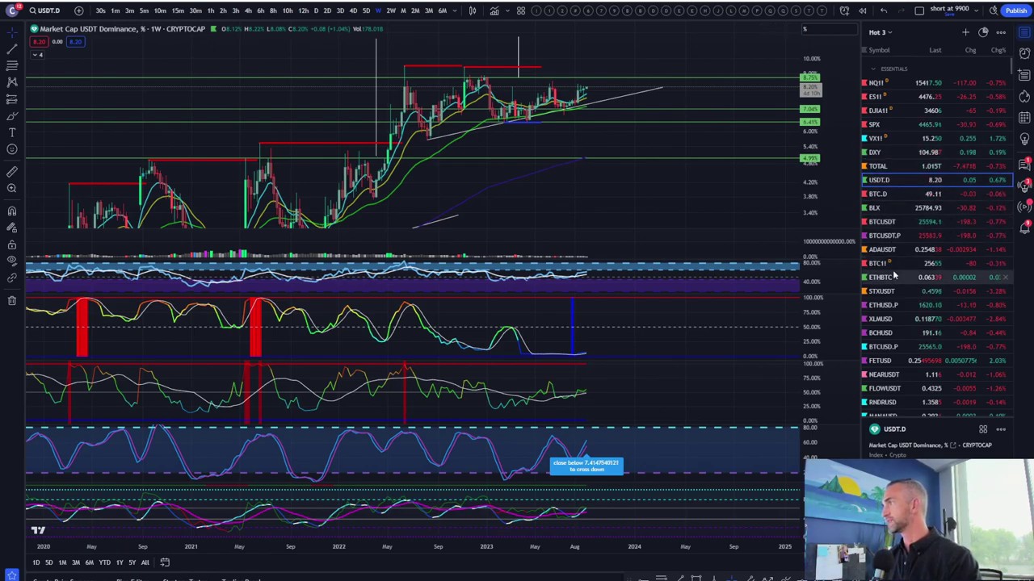
# - Open weekly BTCUSDT and draw a rising trendline from the November 2022 low at 15350.6 to 28910.3 in February 2024
pyautogui.click(889, 223)
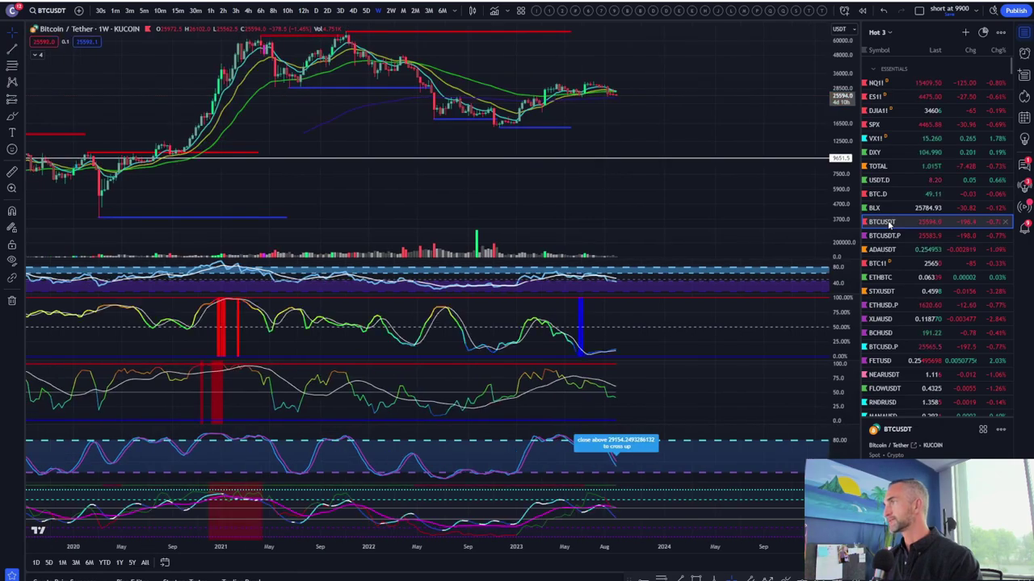
pyautogui.moveTo(843, 217); pyautogui.dragTo(842, 108)
pyautogui.moveTo(760, 120); pyautogui.dragTo(725, 166)
pyautogui.scroll(3, 724, 167)
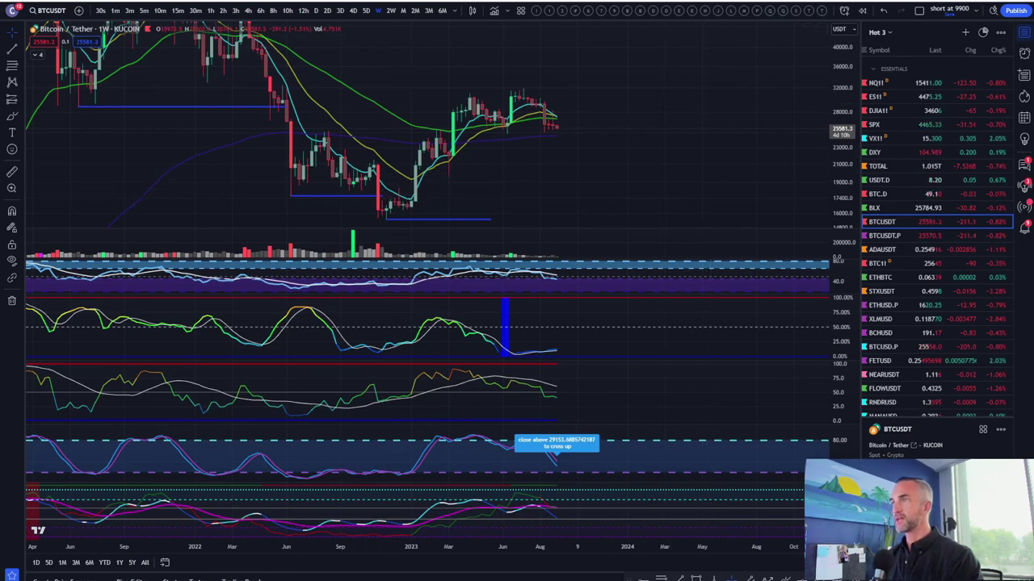
pyautogui.click(385, 219)
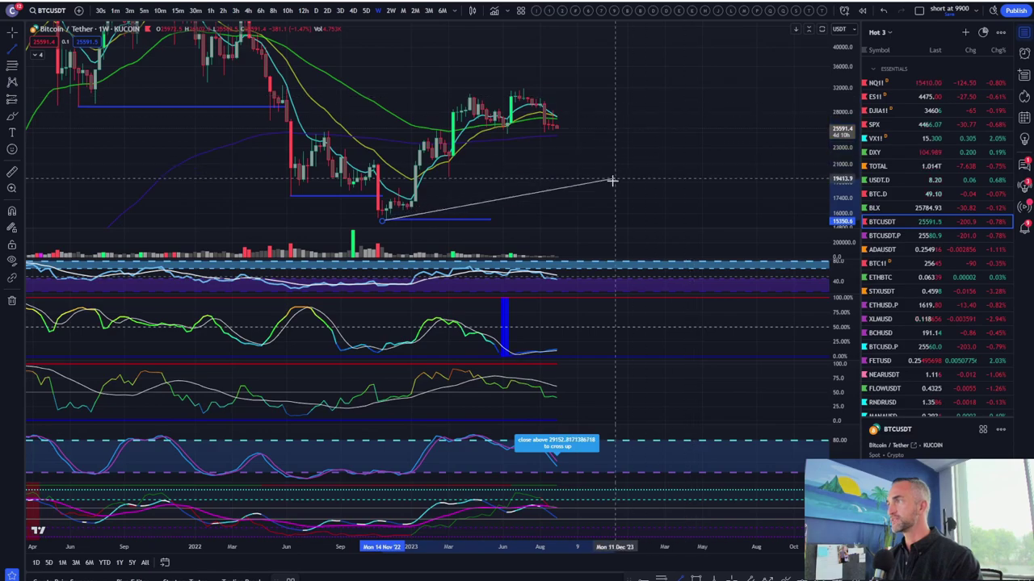
pyautogui.click(657, 106)
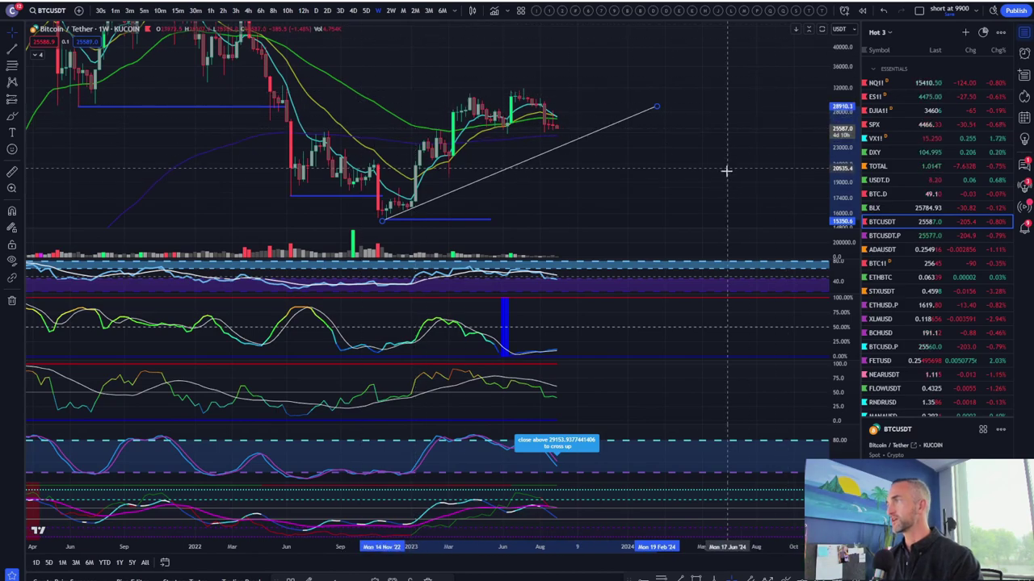
# - Compare Bitcoin's weekly price since 2021 with the new rising trendline from the November 2022 low
pyautogui.moveTo(843, 220); pyautogui.dragTo(843, 210)
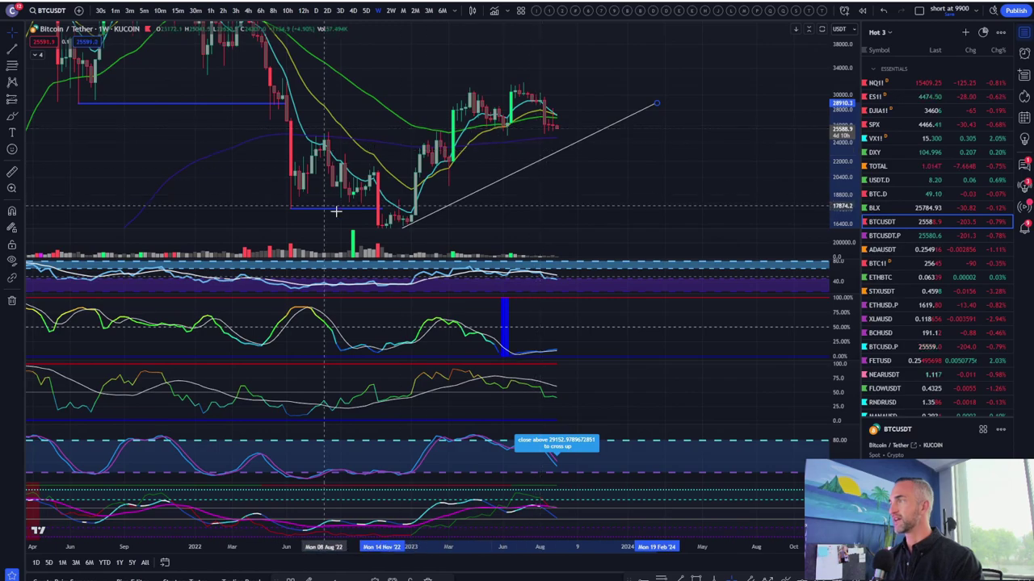
pyautogui.moveTo(833, 149); pyautogui.dragTo(833, 189)
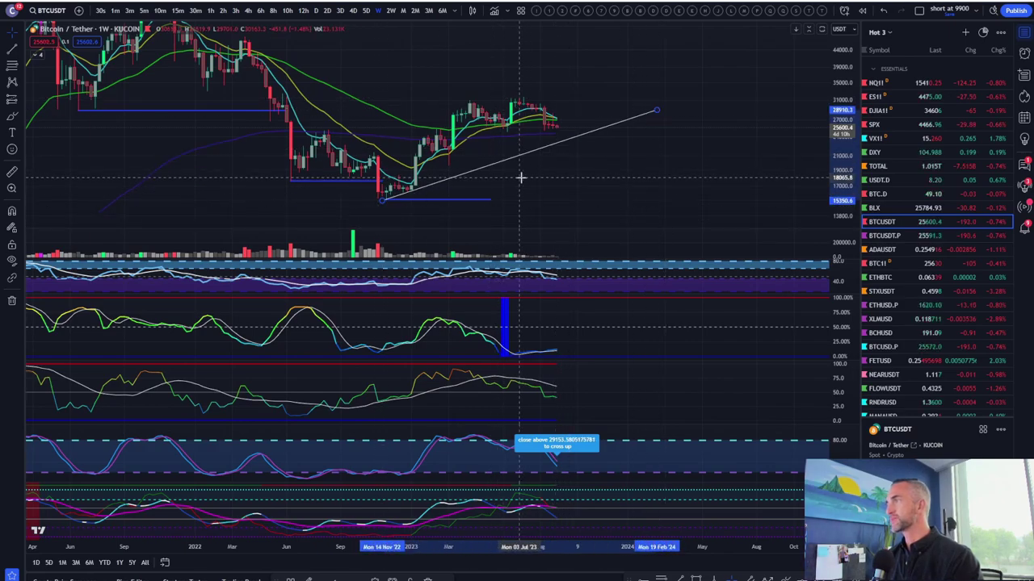
pyautogui.scroll(5, 425, 147)
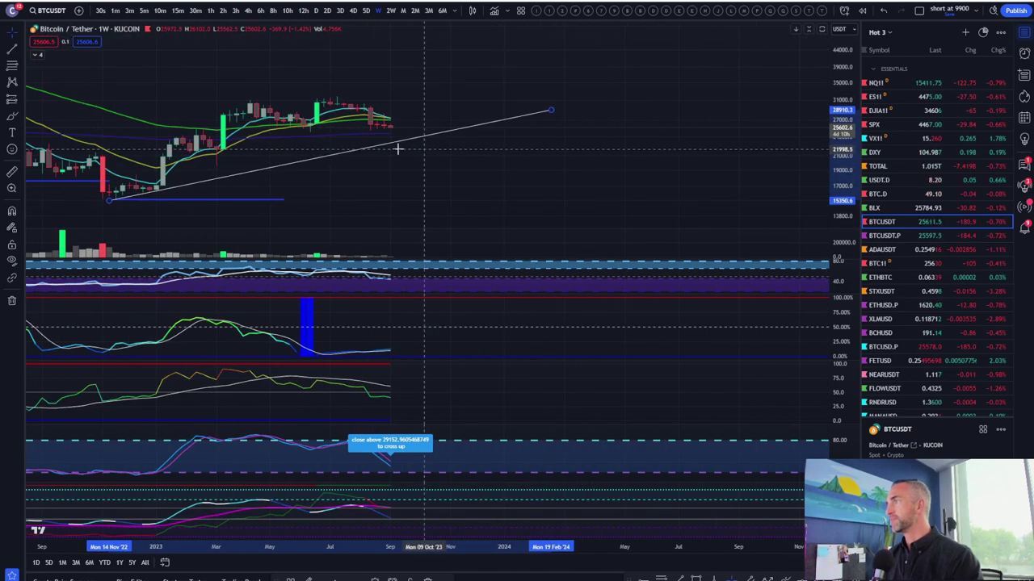
pyautogui.scroll(-4, 344, 150)
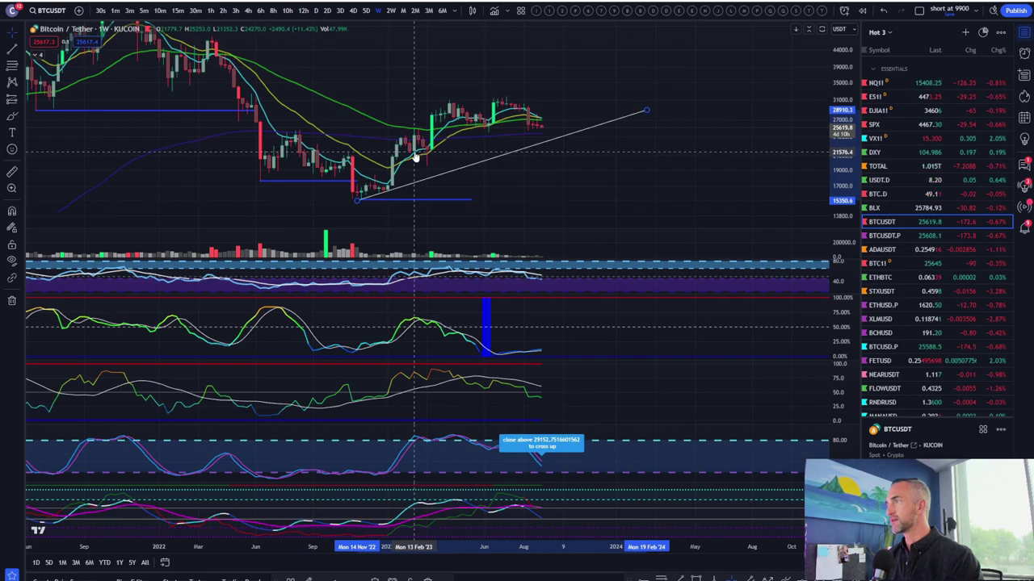
# - Switch Bitcoin to the daily interval, examine recent price, and inspect the blue-and-purple banded oscillator enlarged before restoring all panes
pyautogui.click(314, 10)
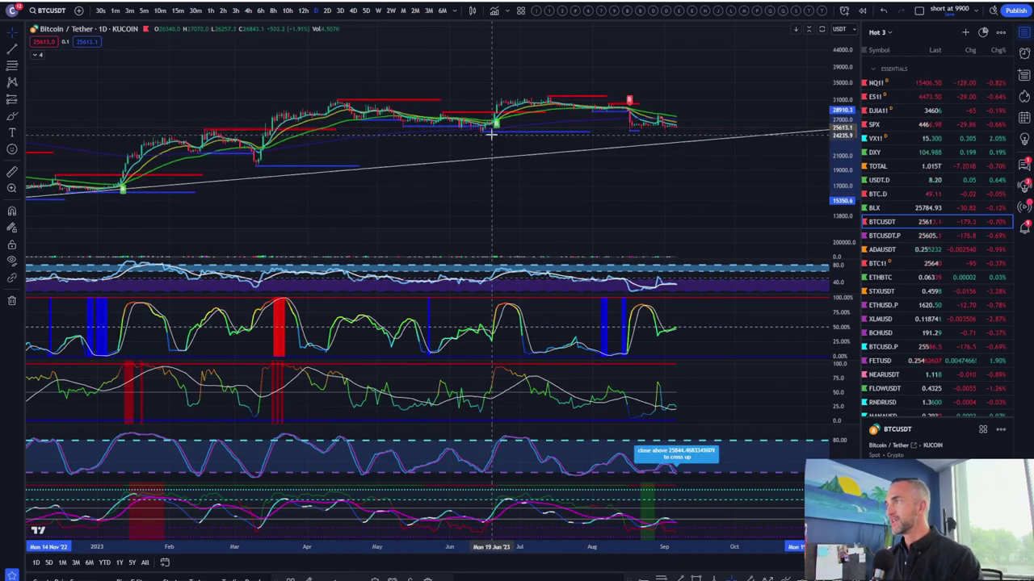
pyautogui.scroll(15, 834, 126)
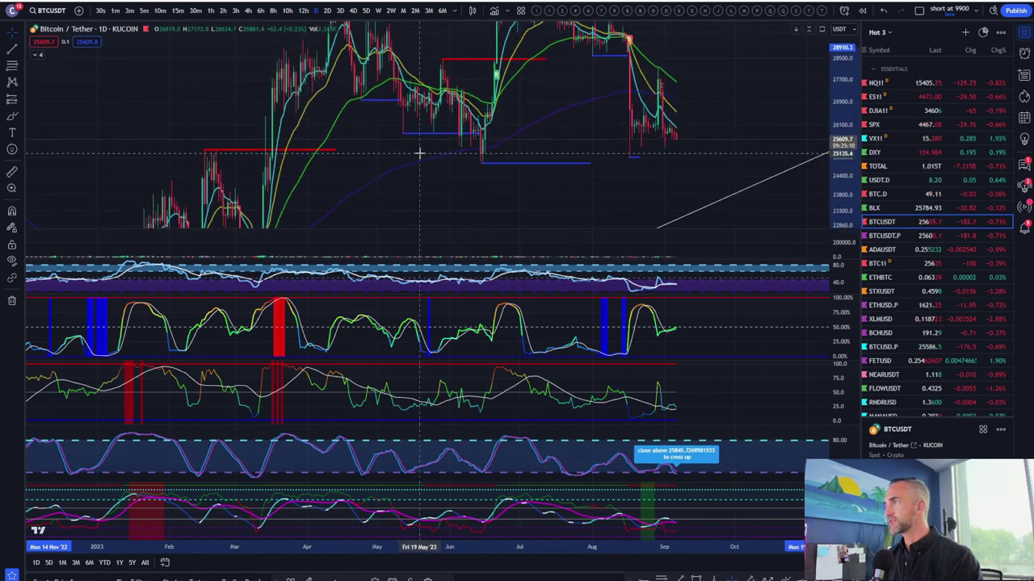
pyautogui.scroll(2, 541, 165)
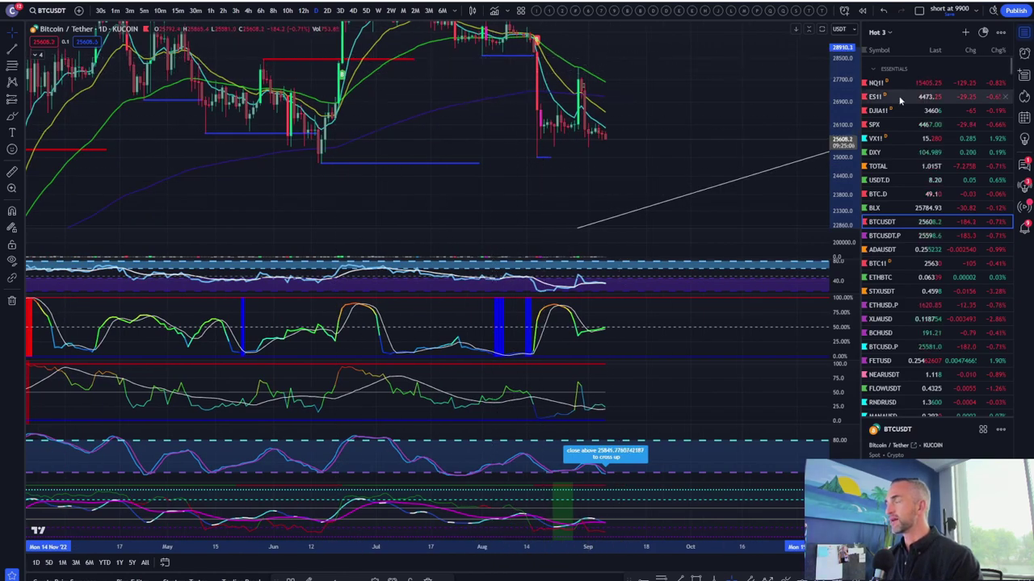
pyautogui.moveTo(840, 109); pyautogui.dragTo(839, 179)
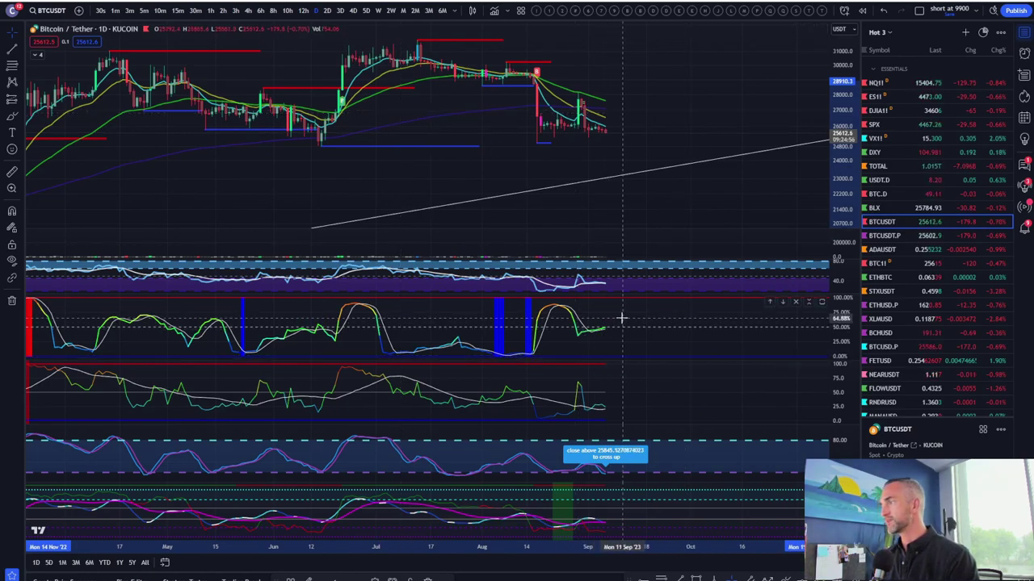
pyautogui.doubleClick(704, 468)
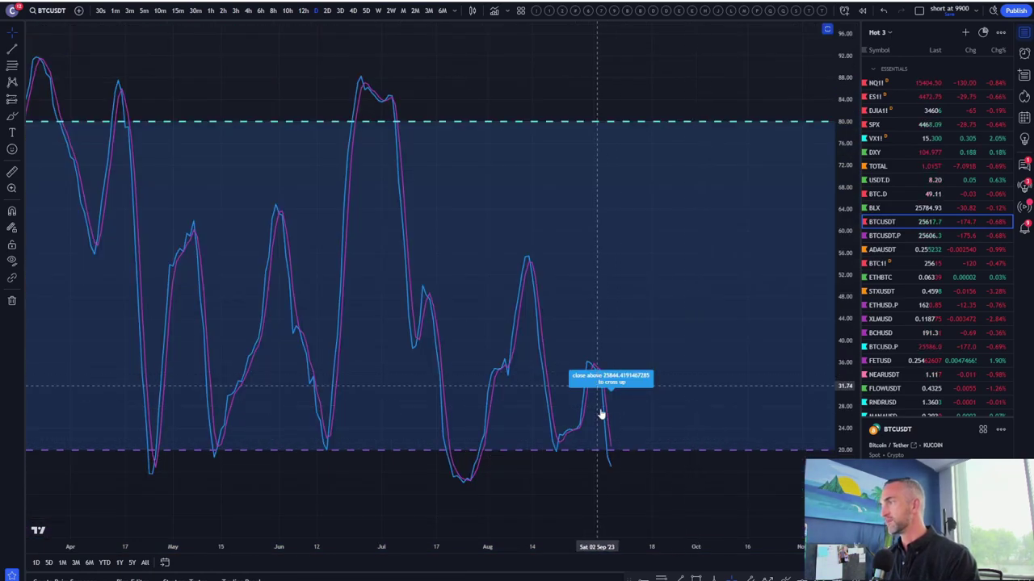
pyautogui.doubleClick(726, 391)
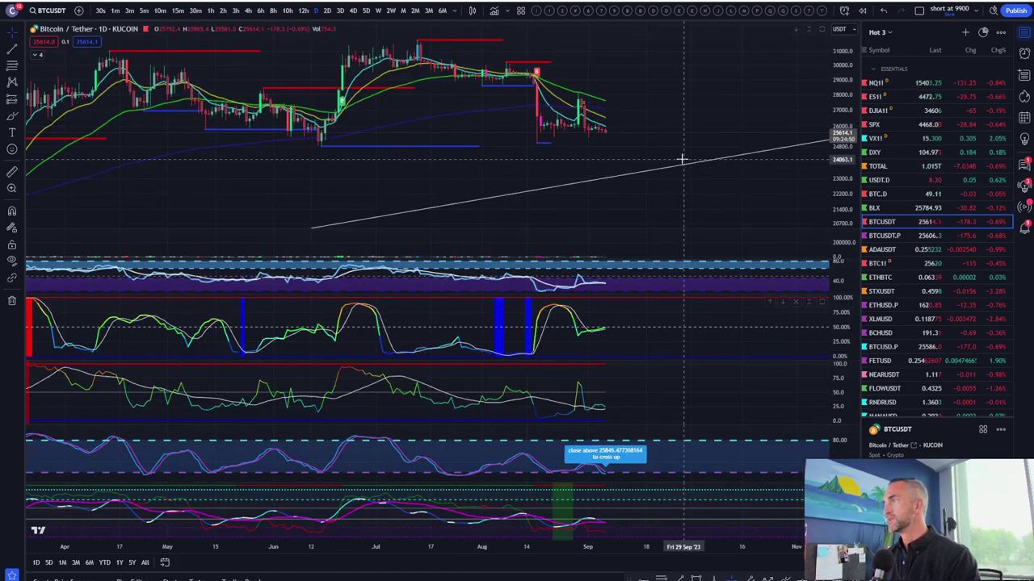
# - Measure Bitcoin's potential daily drop from 25662.2 through the rising trendline to 19538.7
pyautogui.moveTo(842, 169); pyautogui.dragTo(842, 125)
pyautogui.moveTo(745, 113); pyautogui.dragTo(683, 97)
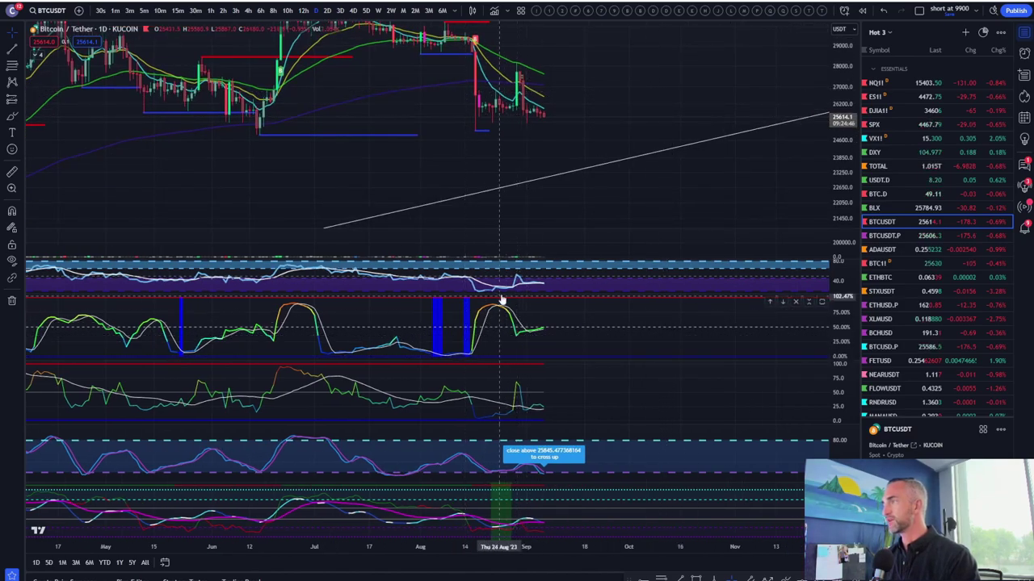
pyautogui.scroll(-5, 305, 72)
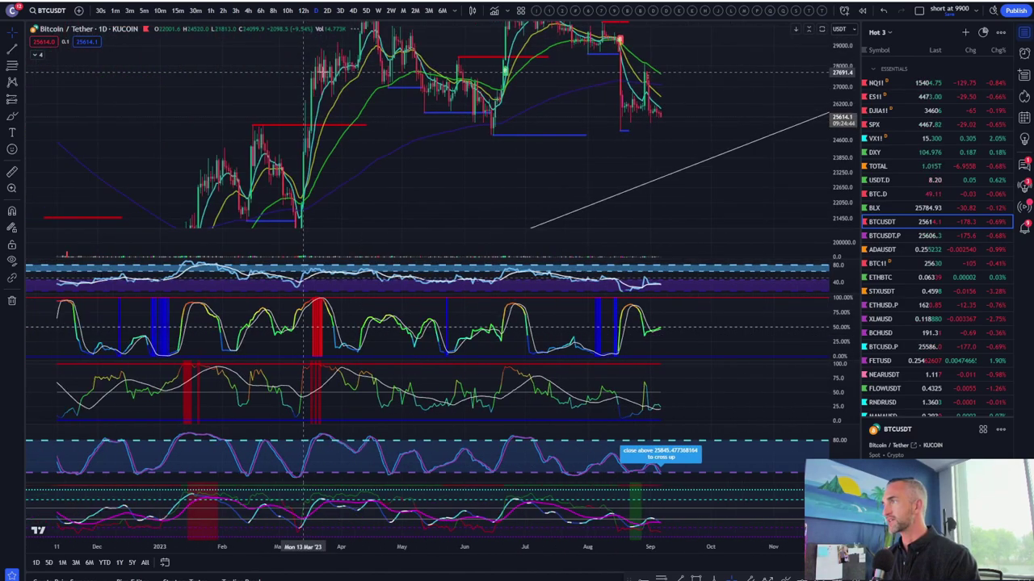
pyautogui.scroll(-1, 879, 139)
pyautogui.moveTo(842, 160); pyautogui.dragTo(842, 188)
pyautogui.moveTo(748, 184); pyautogui.dragTo(644, 159)
pyautogui.click(11, 172)
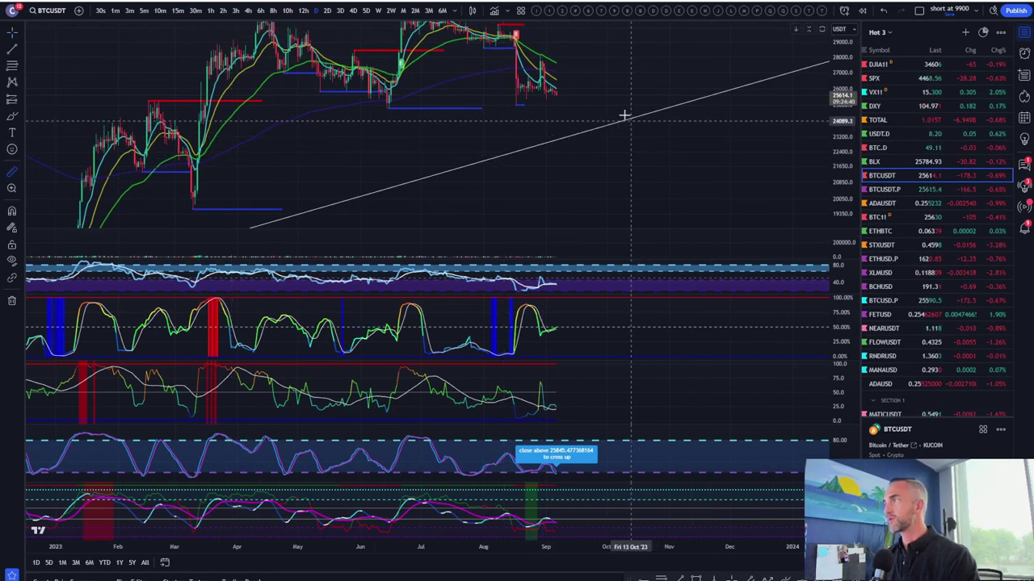
pyautogui.click(563, 95)
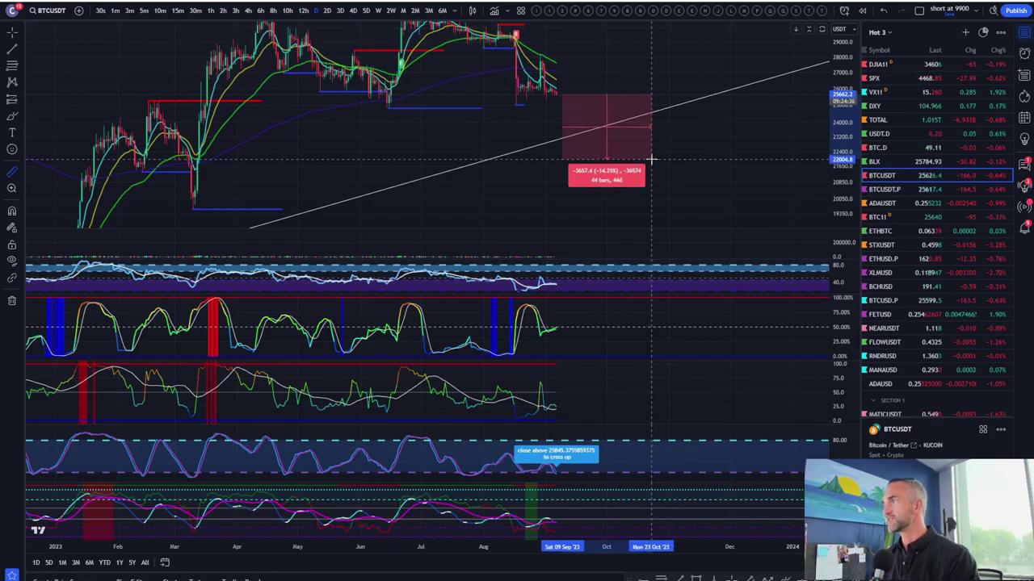
pyautogui.click(641, 211)
# - Compare the measured drop with Bitcoin's daily history since 2022, then clear the measurement
pyautogui.scroll(-5, 348, 170)
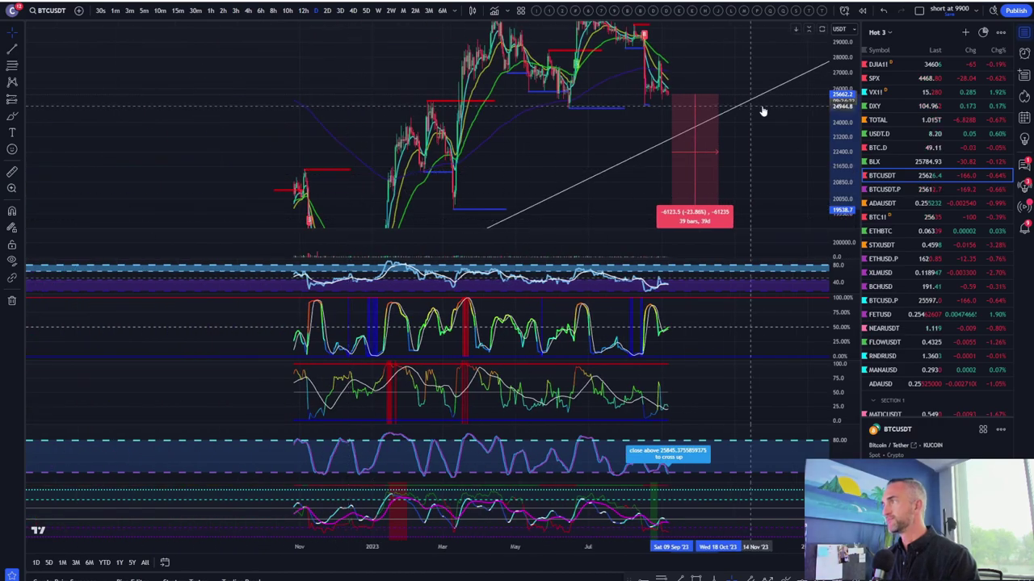
pyautogui.moveTo(834, 139); pyautogui.dragTo(833, 189)
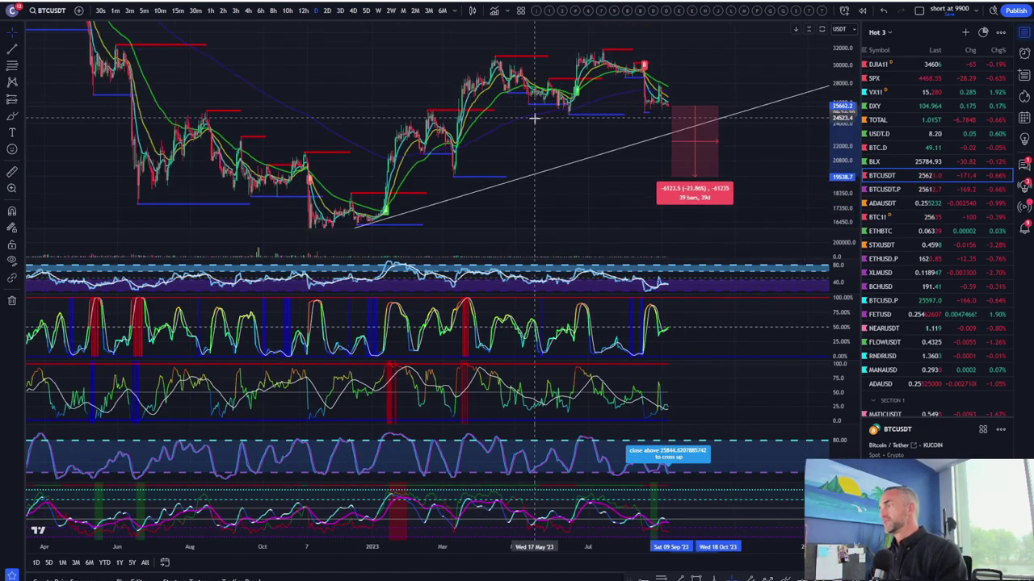
pyautogui.scroll(5, 534, 118)
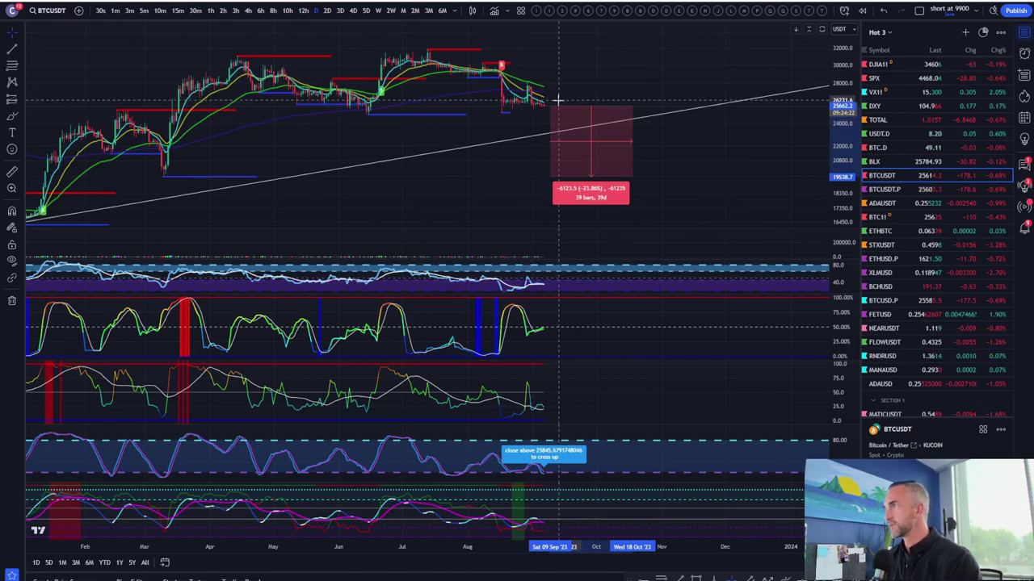
pyautogui.moveTo(843, 216); pyautogui.dragTo(842, 170)
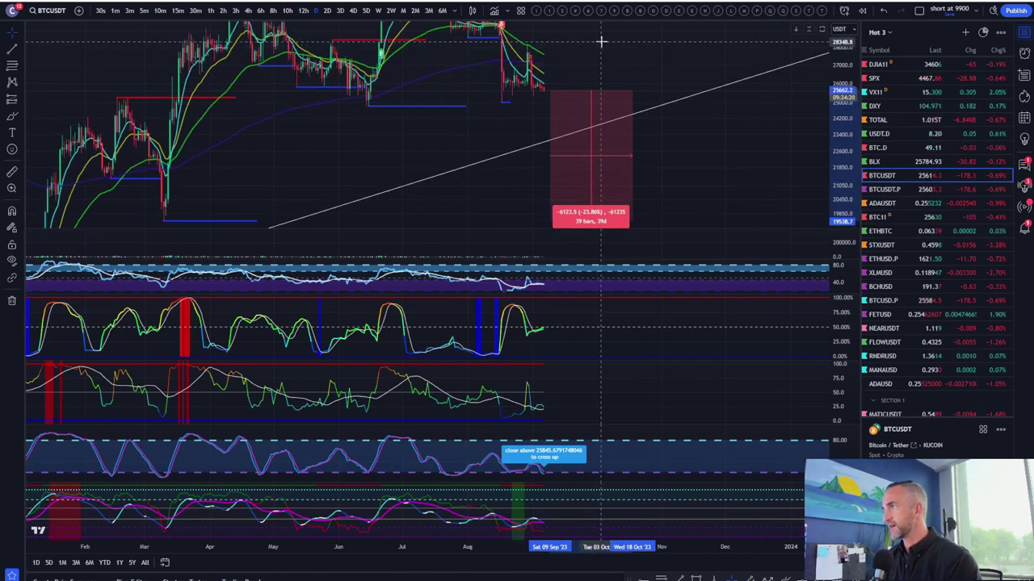
pyautogui.moveTo(601, 42); pyautogui.dragTo(592, 92)
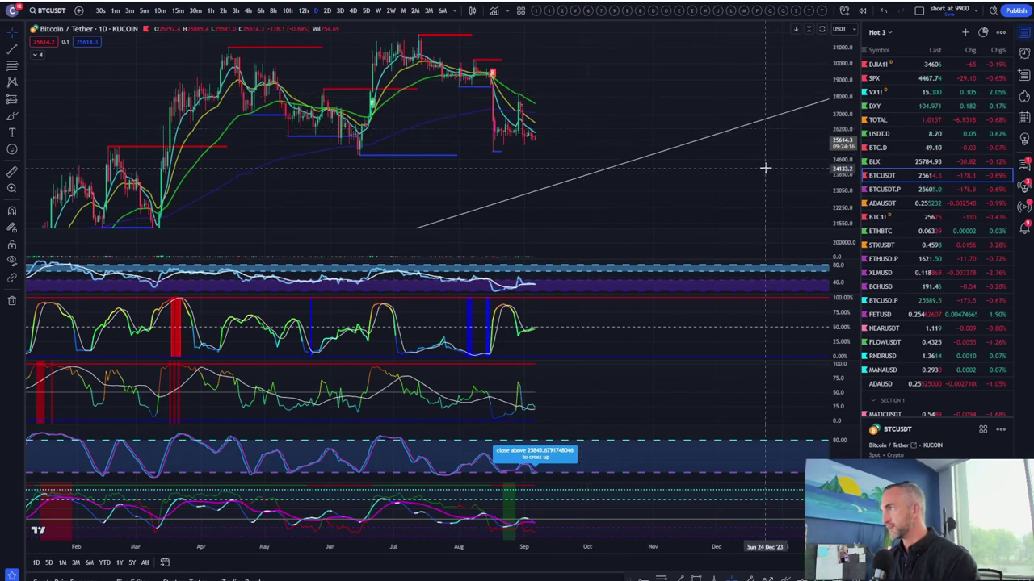
# - Place a horizontal level at about 25,900 across Bitcoin's early-September daily candles
pyautogui.scroll(5, 838, 181)
pyautogui.scroll(3, 713, 202)
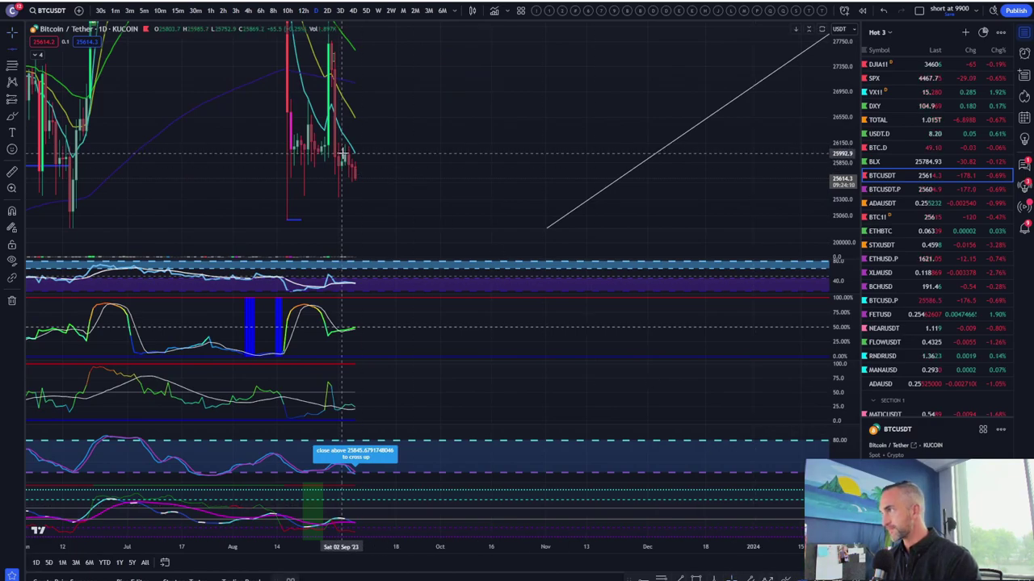
pyautogui.click(427, 159)
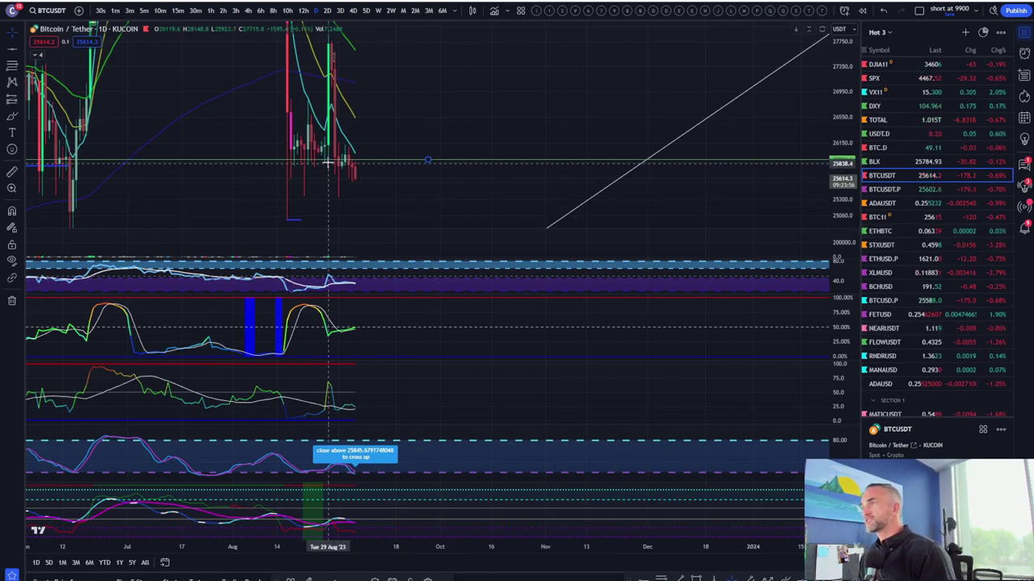
# - Switch Bitcoin to the 4-hour interval and lower the newly placed horizontal level to about 25,343 at the early-September low
pyautogui.scroll(-3, 703, 115)
pyautogui.moveTo(852, 176); pyautogui.dragTo(853, 222)
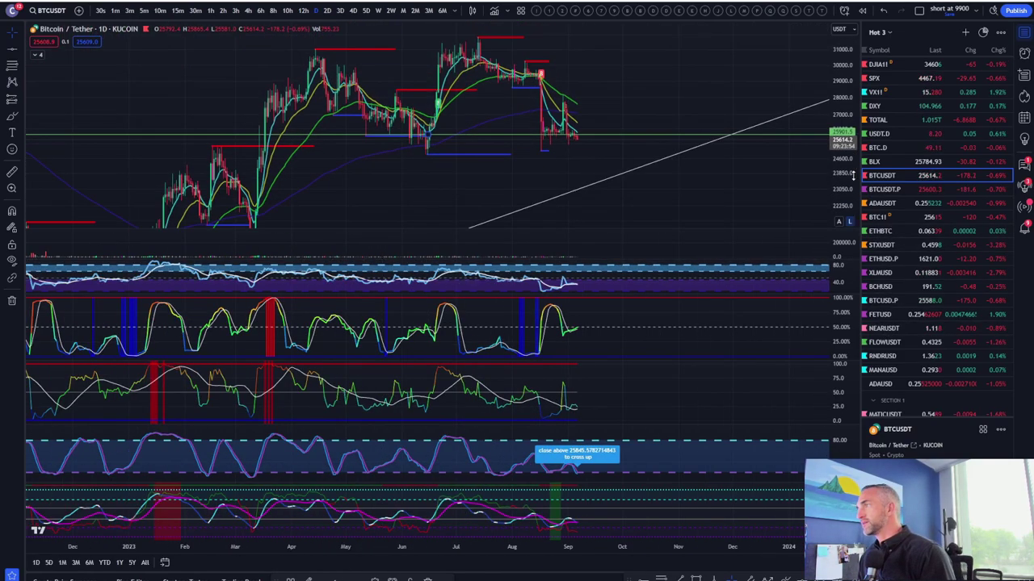
pyautogui.scroll(3, 501, 160)
pyautogui.click(249, 11)
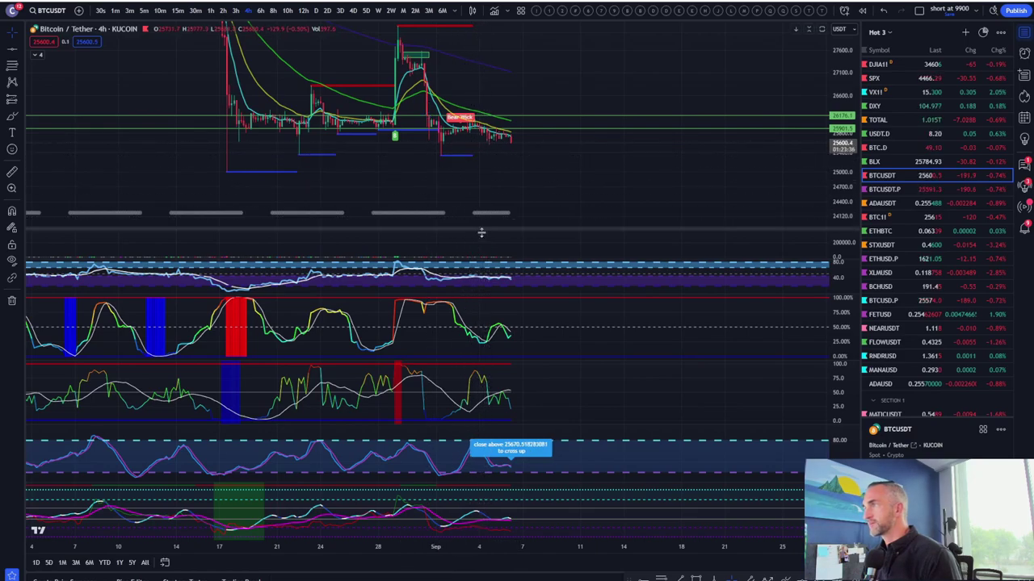
pyautogui.moveTo(610, 133); pyautogui.dragTo(614, 154)
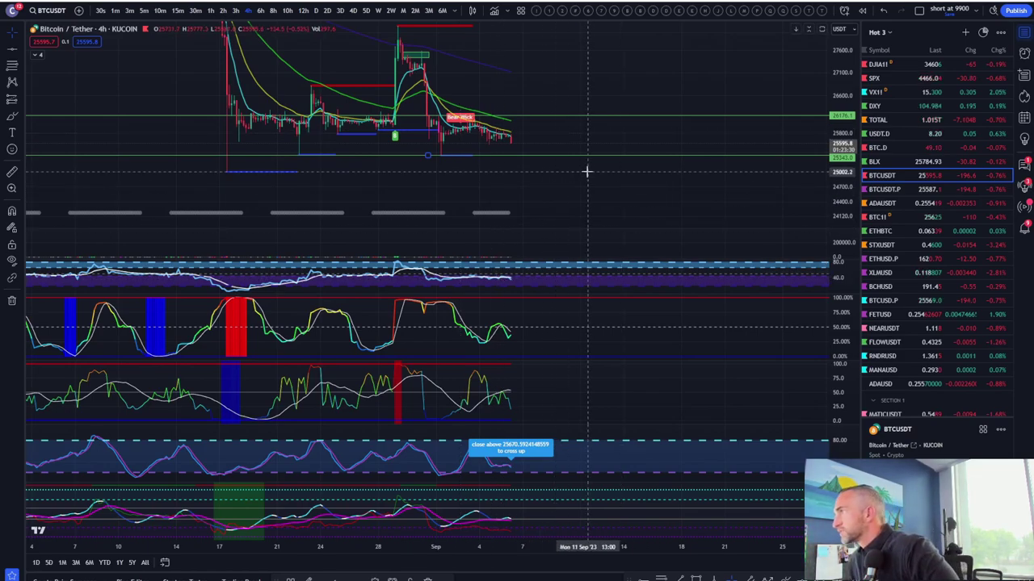
pyautogui.scroll(-1, 364, 165)
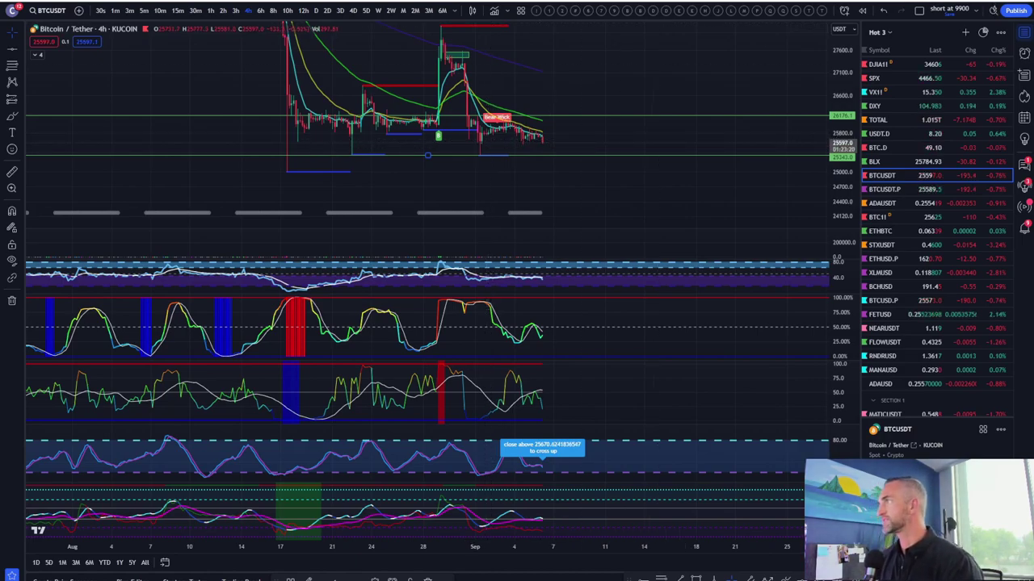
# - Try adding the Open Interest technical indicator to Bitcoin's 4-hour chart, and remove its pane
pyautogui.click(492, 12)
pyautogui.write('open')
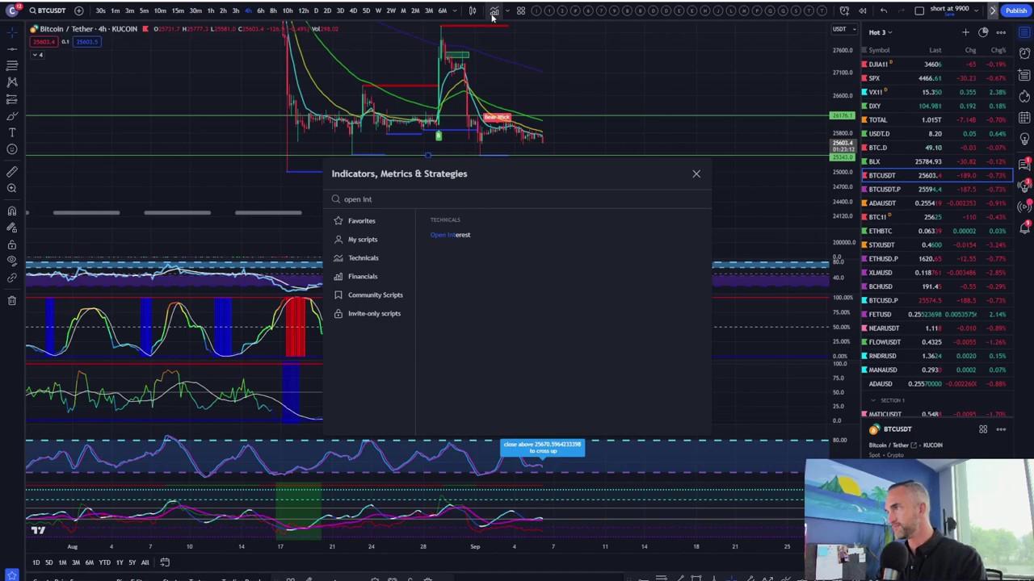
pyautogui.write(' int')
pyautogui.click(446, 234)
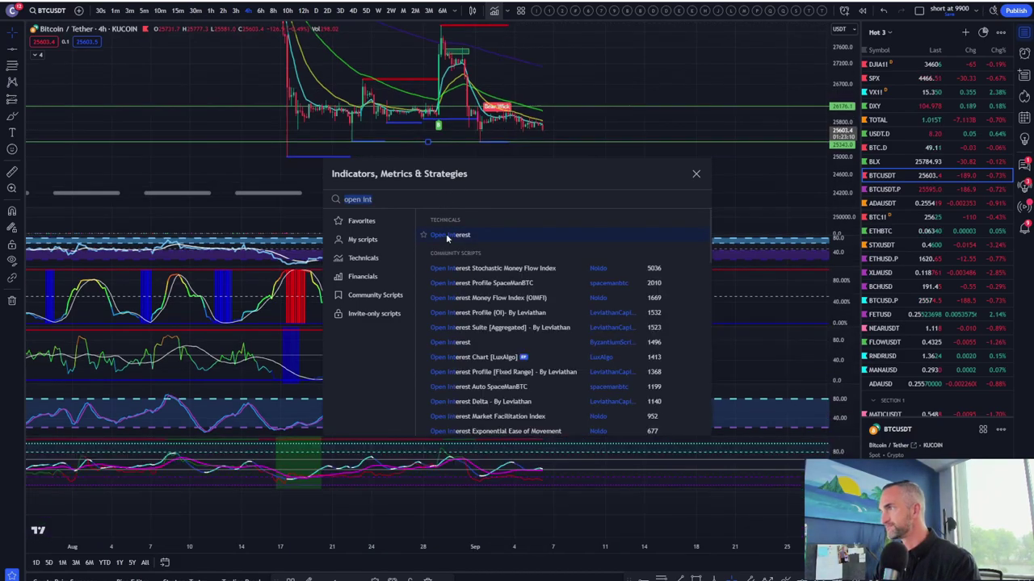
pyautogui.click(696, 175)
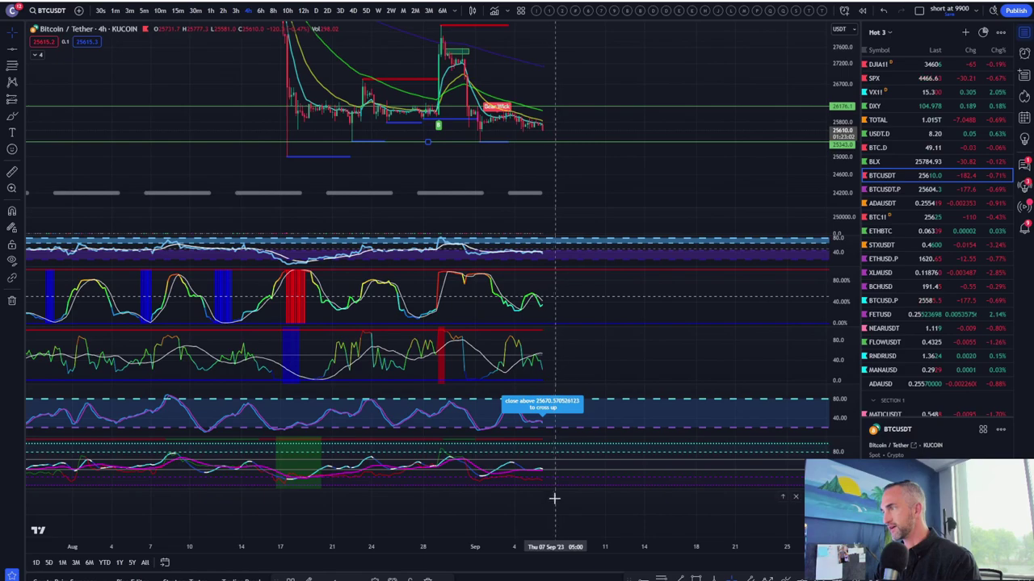
pyautogui.click(795, 496)
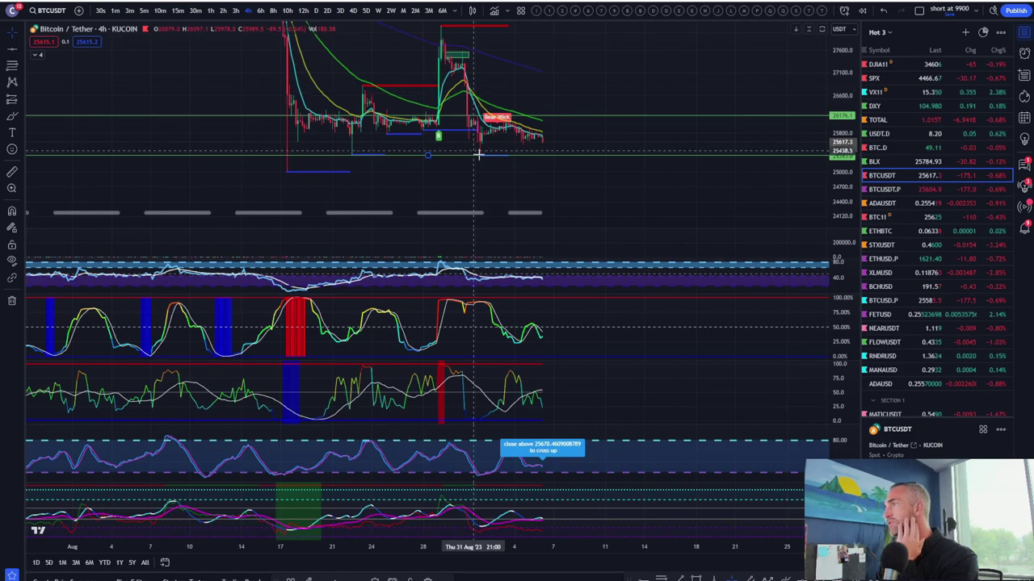
# - Switch Bitcoin to the 15-minute interval and trace its September 5 highs and lows with a five-point zigzag path
pyautogui.click(176, 11)
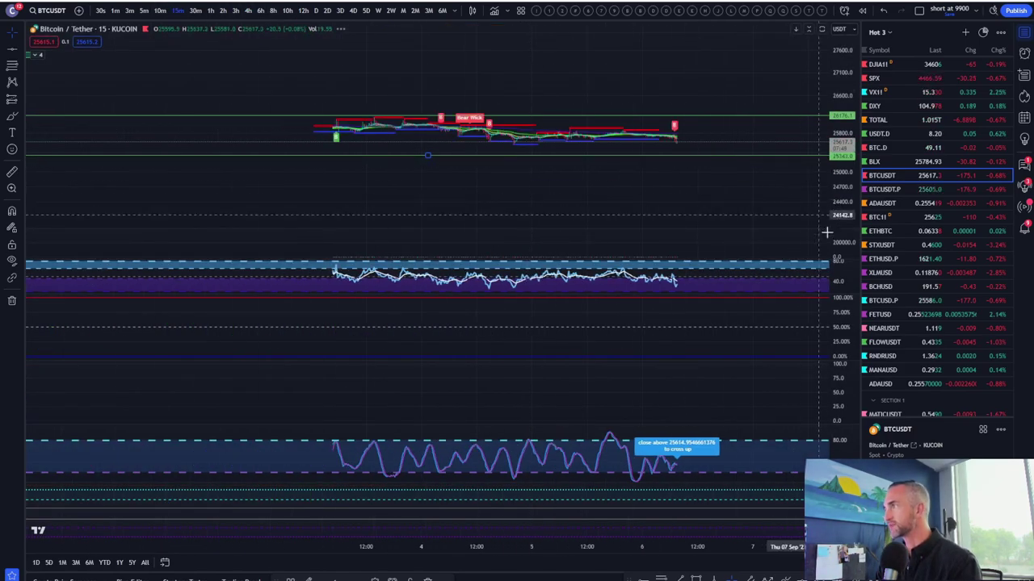
pyautogui.scroll(4, 816, 173)
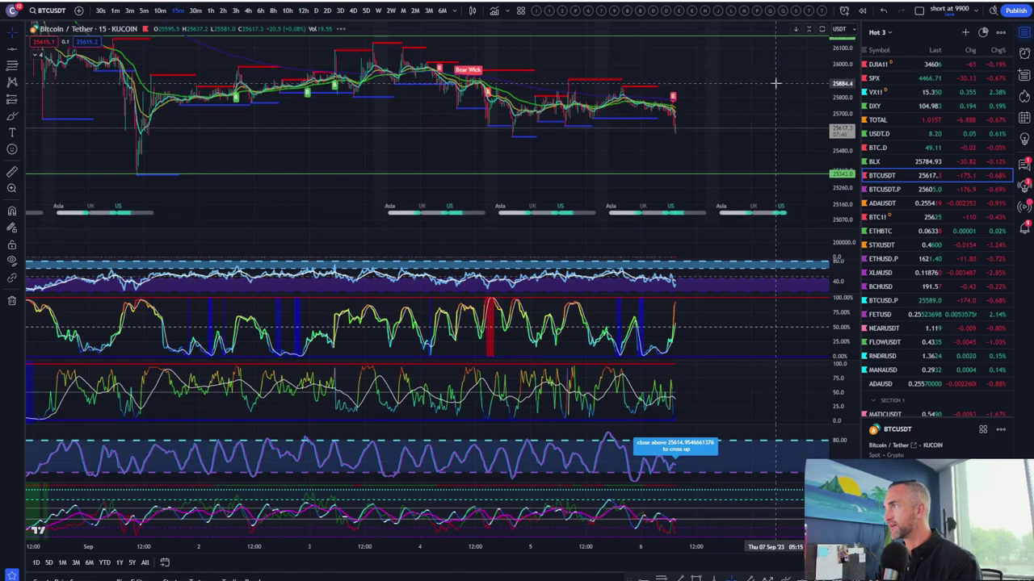
pyautogui.scroll(3, 844, 139)
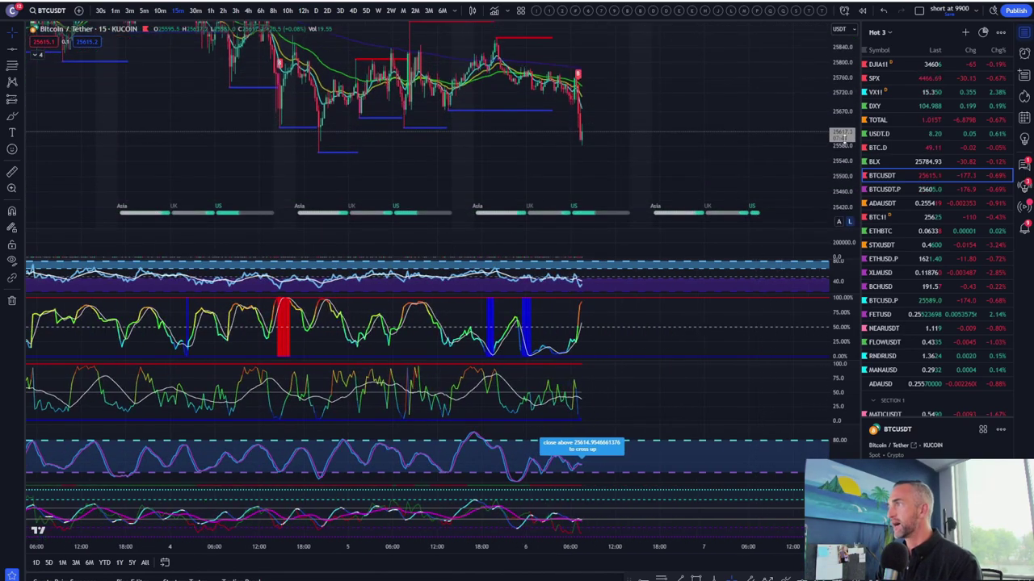
pyautogui.moveTo(716, 138); pyautogui.dragTo(806, 143)
pyautogui.scroll(3, 805, 143)
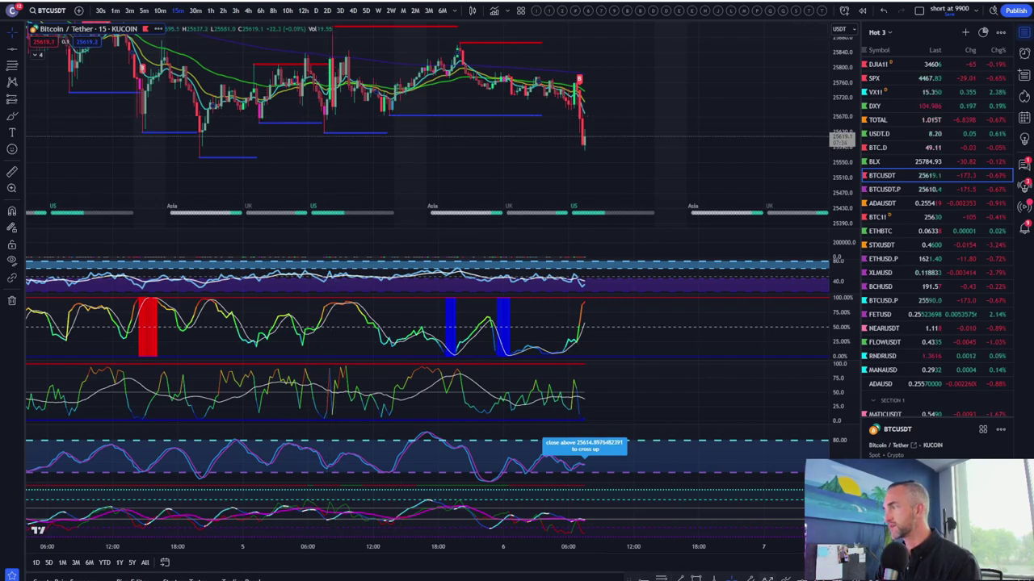
pyautogui.click(346, 26)
pyautogui.click(393, 113)
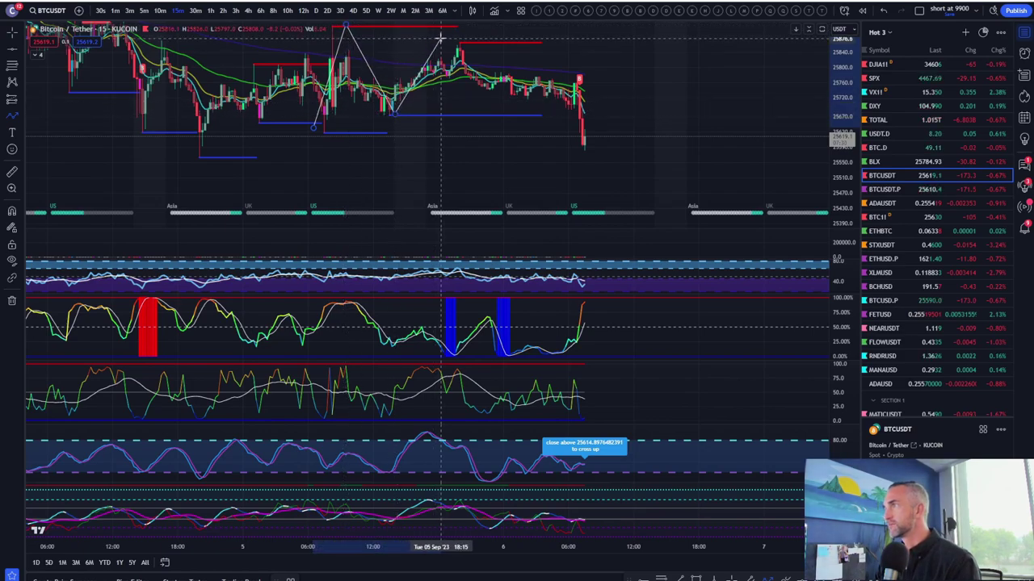
pyautogui.click(464, 38)
pyautogui.doubleClick(515, 97)
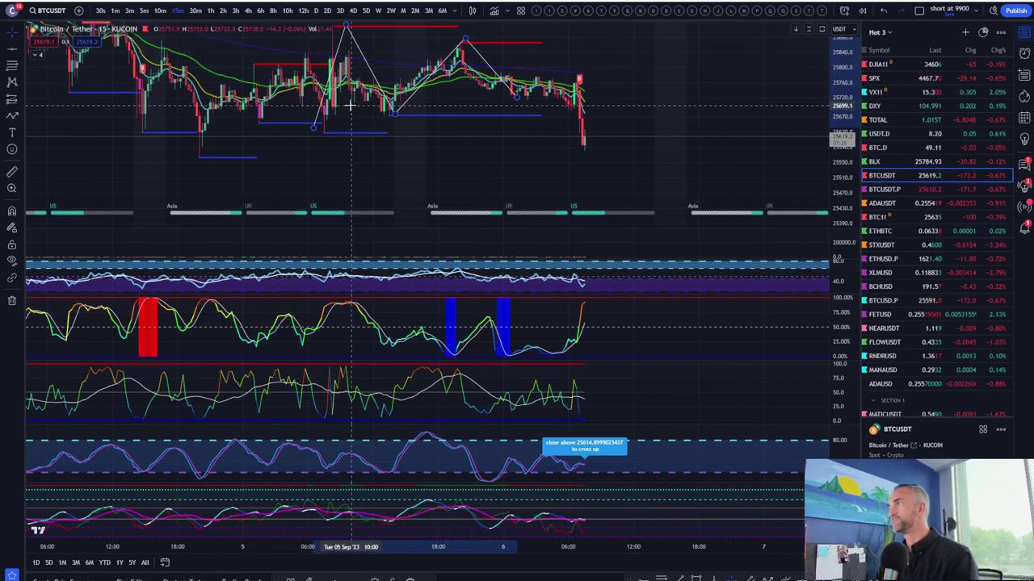
# - Draw a Fibonacci retracement on Bitcoin's 15-minute chart from the September 5 low at about 25,671 up to about 25,868
pyautogui.scroll(-3, 657, 134)
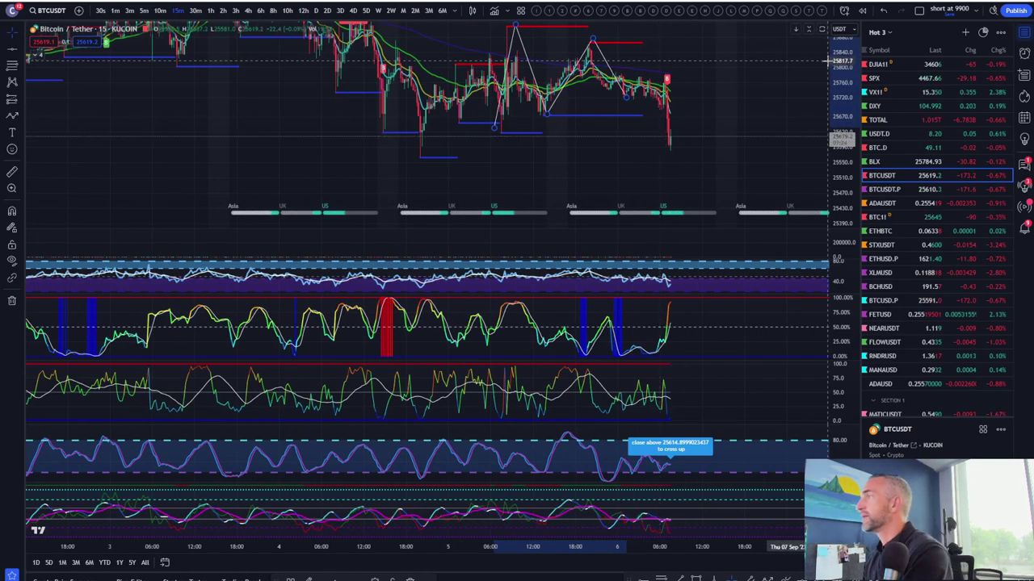
pyautogui.scroll(-2, 853, 125)
pyautogui.moveTo(853, 121); pyautogui.dragTo(714, 104)
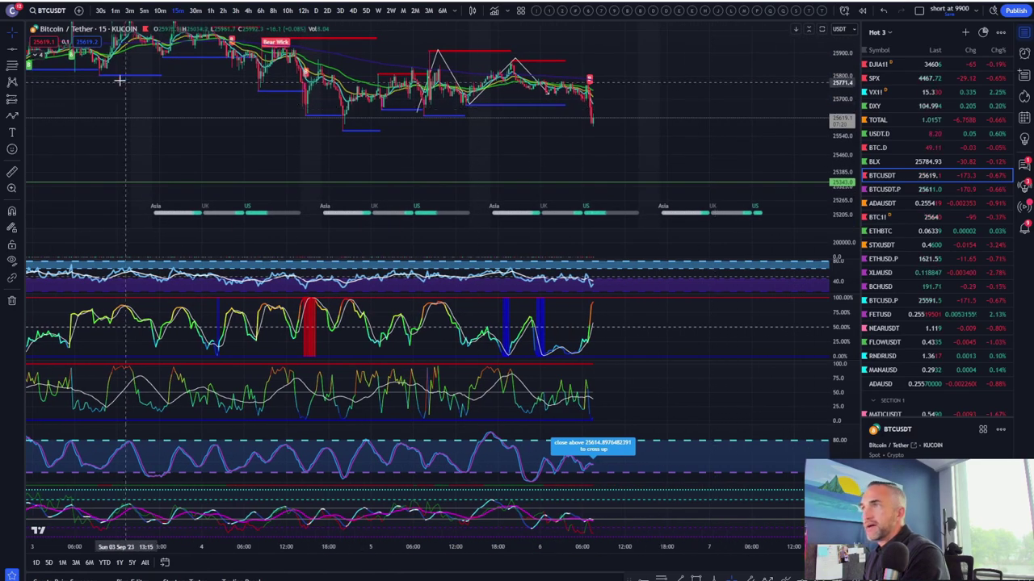
pyautogui.moveTo(448, 105); pyautogui.dragTo(727, 61)
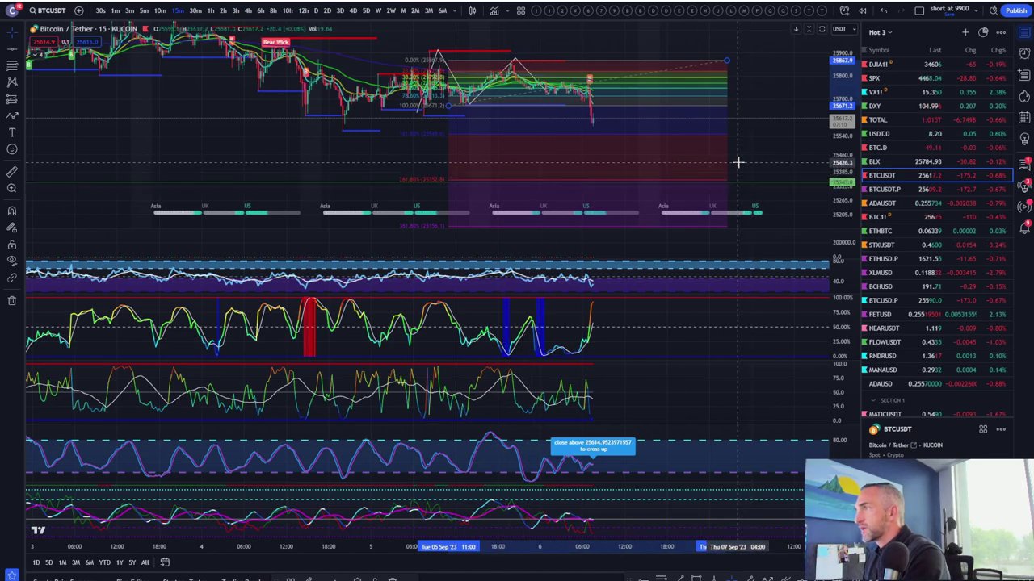
# - Compare Bitcoin's latest 15-minute drop with the oscillators and the Fibonacci extension zones below price
pyautogui.scroll(-3, 727, 185)
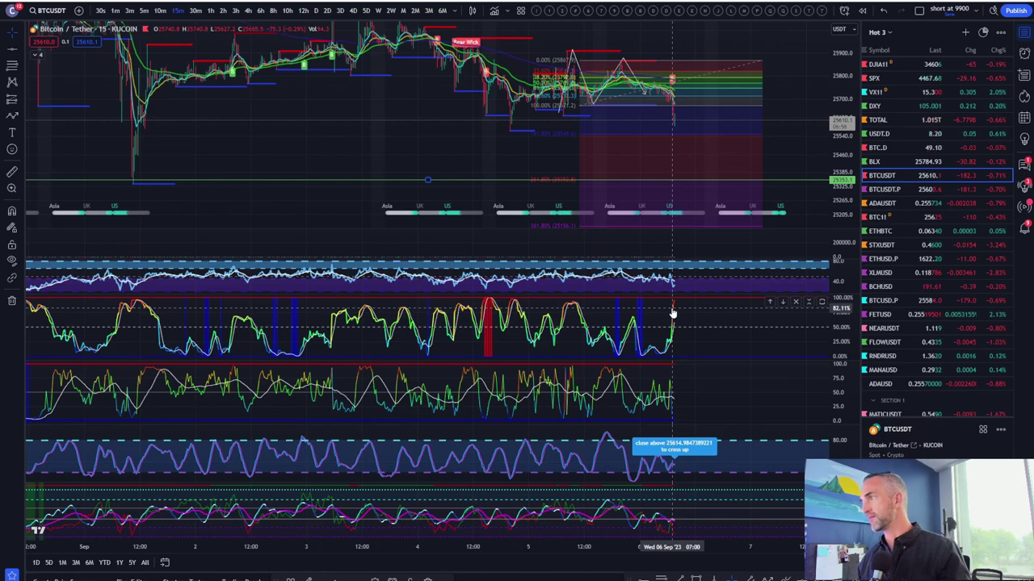
pyautogui.scroll(3, 673, 312)
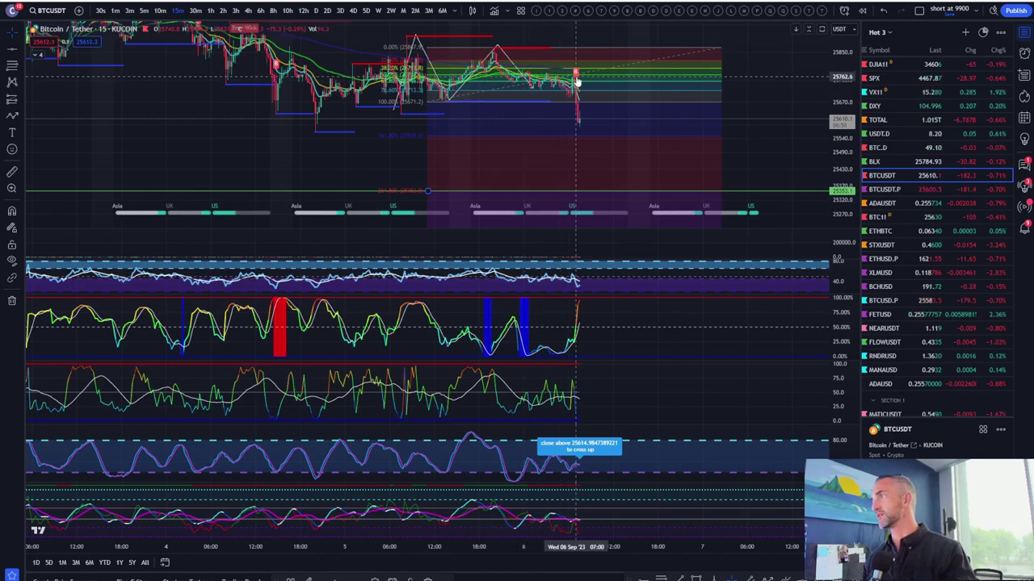
pyautogui.scroll(-3, 727, 150)
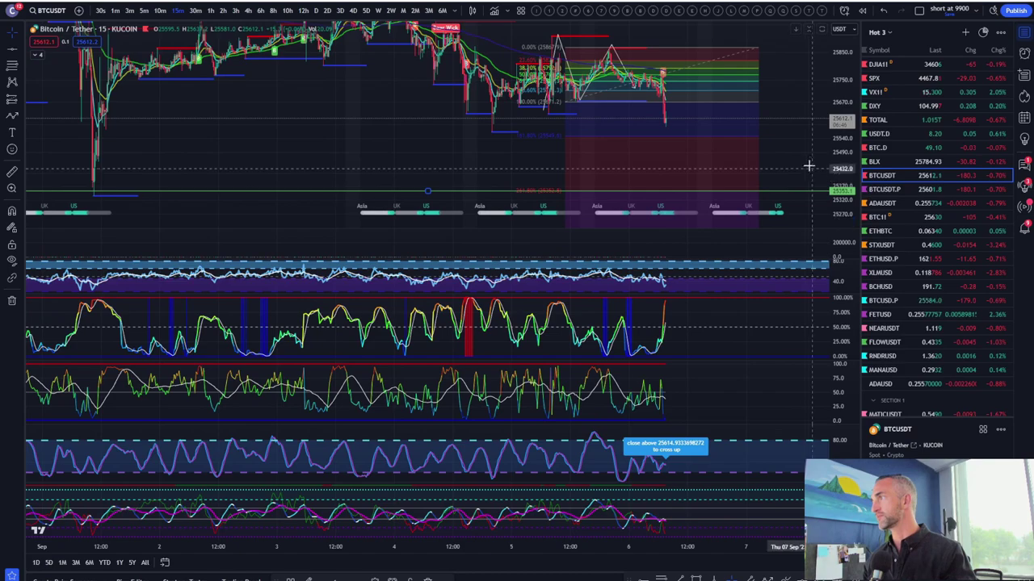
pyautogui.moveTo(793, 152); pyautogui.dragTo(729, 132)
pyautogui.hscroll(2, 238, 121)
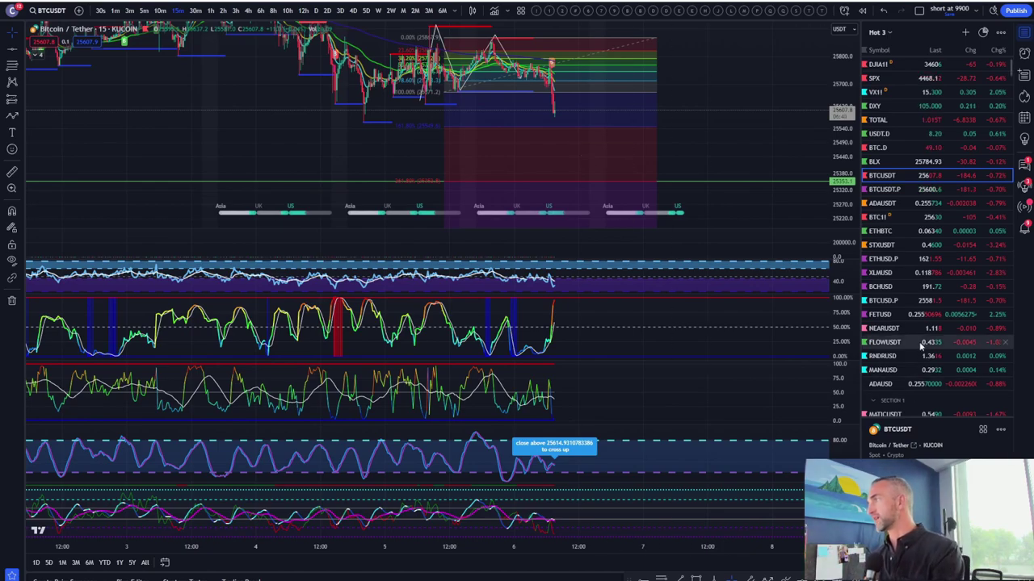
# - Open ETHBTC on the daily interval and rescale the chart to examine the June-to-September candles around the converging trendlines
pyautogui.click(887, 232)
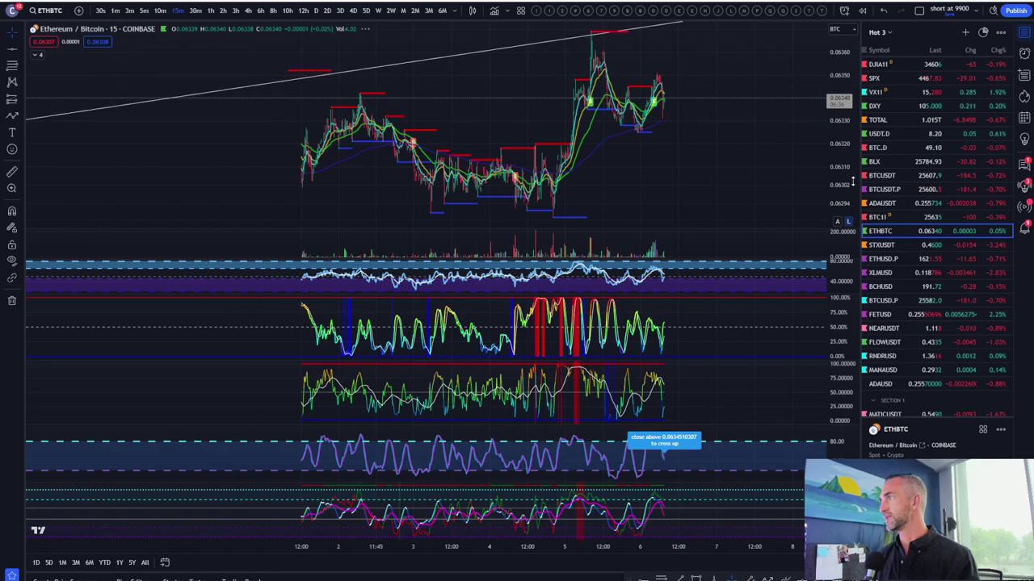
pyautogui.scroll(-5, 608, 177)
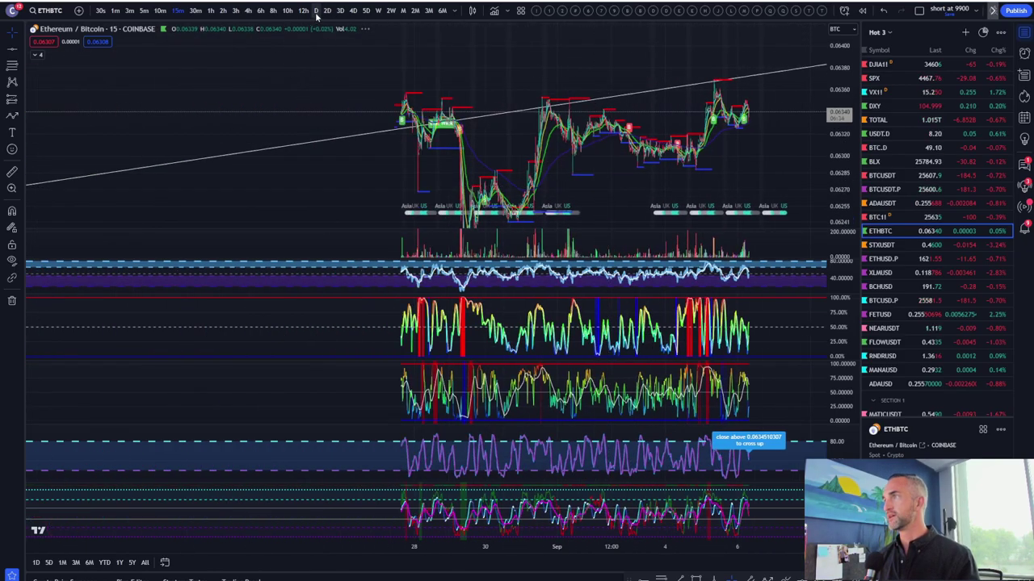
pyautogui.click(316, 11)
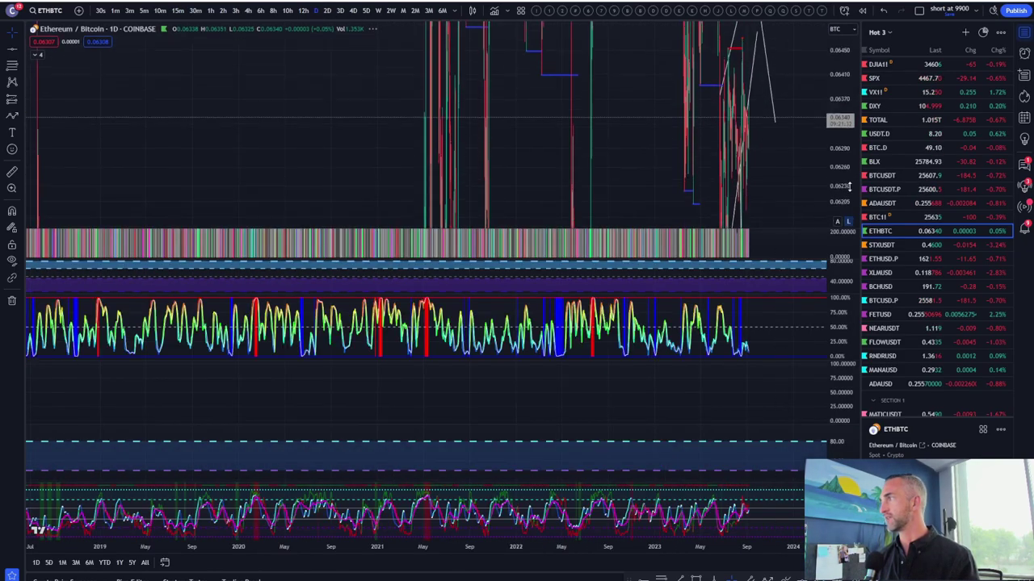
pyautogui.moveTo(850, 187); pyautogui.dragTo(850, 230)
pyautogui.scroll(10, 669, 186)
pyautogui.moveTo(461, 141); pyautogui.dragTo(751, 139)
pyautogui.moveTo(850, 139); pyautogui.dragTo(849, 49)
pyautogui.moveTo(757, 161); pyautogui.dragTo(727, 156)
pyautogui.scroll(5, 686, 147)
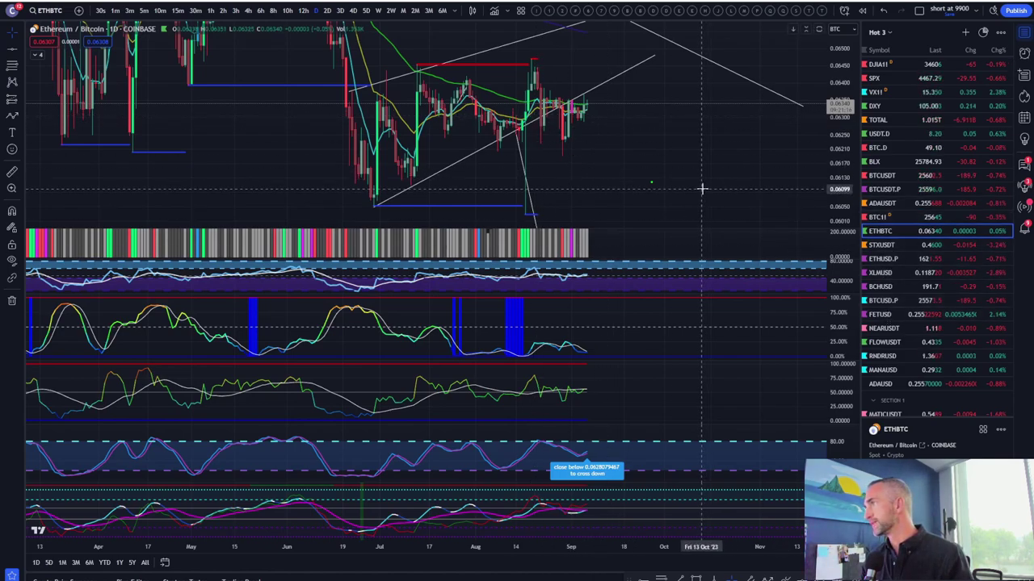
# - Examine ETHBTC's projected daily drop from the wedge to the 0.05333 level against price history since late 2022
pyautogui.moveTo(831, 129); pyautogui.dragTo(831, 193)
pyautogui.moveTo(738, 185); pyautogui.dragTo(685, 133)
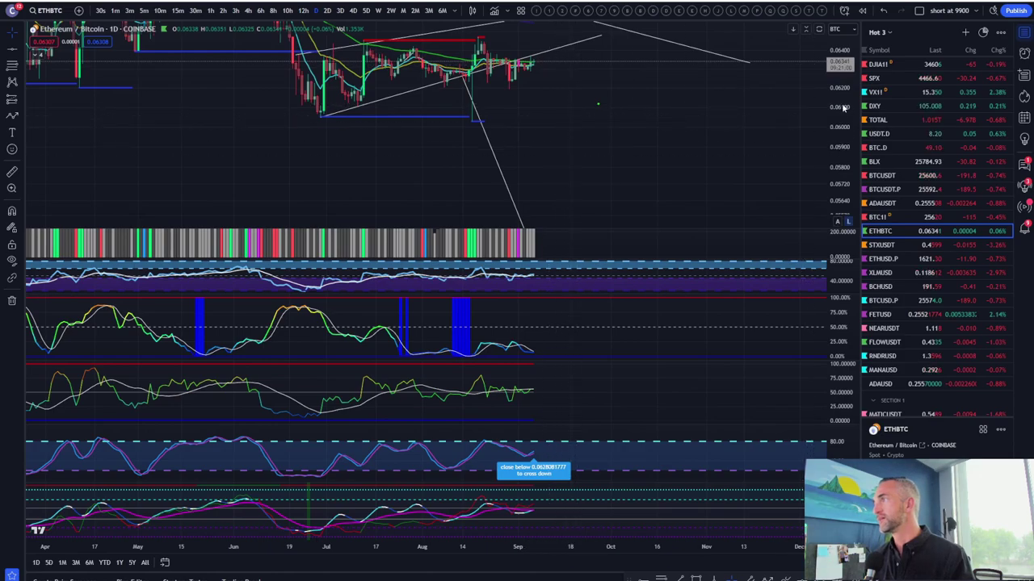
pyautogui.scroll(-4, 525, 132)
pyautogui.moveTo(837, 95); pyautogui.dragTo(837, 139)
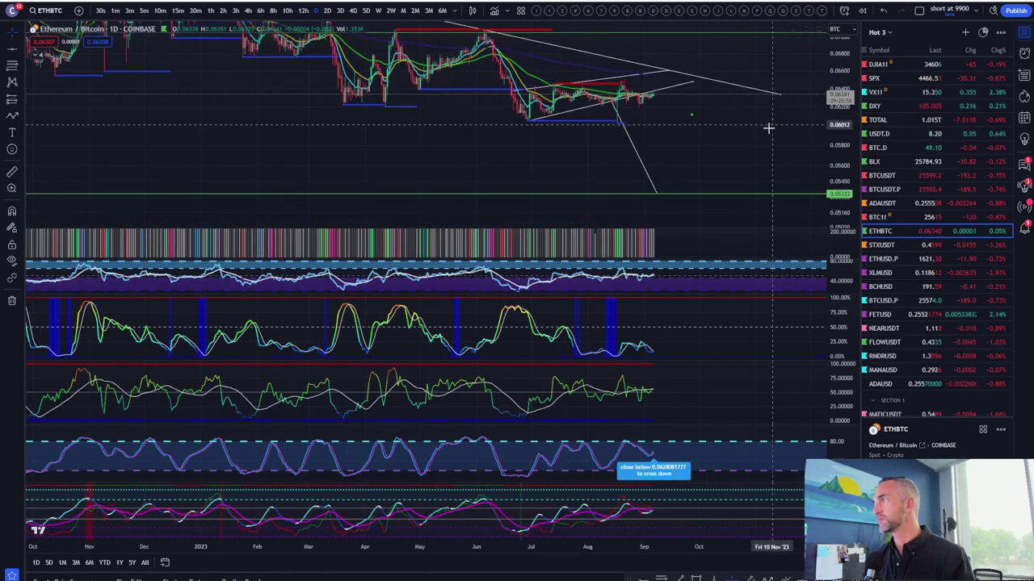
pyautogui.moveTo(707, 124); pyautogui.dragTo(625, 133)
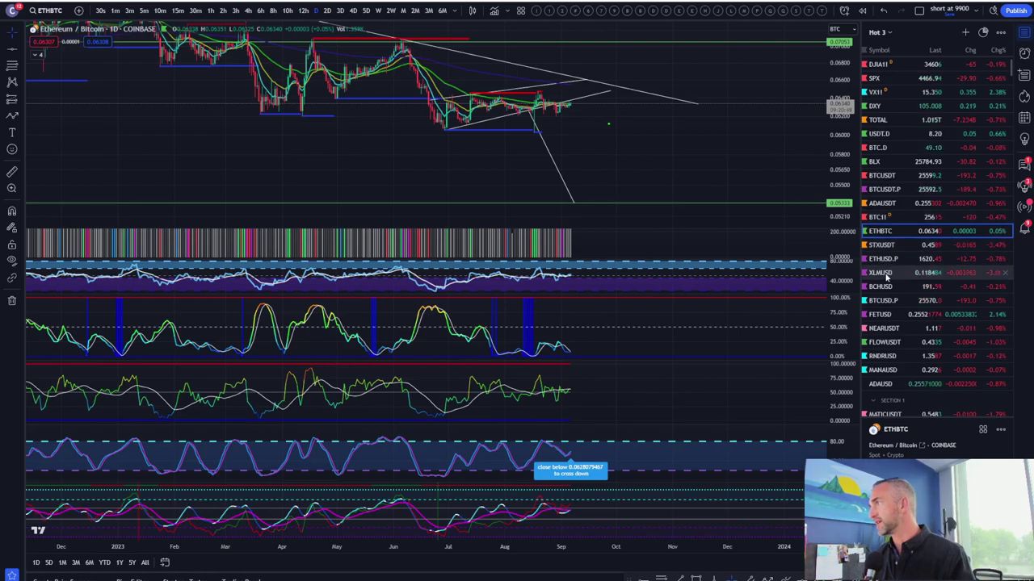
# - Open XRPUSD from the watchlist and examine its daily price against the long rising trendline and the horizontal levels
pyautogui.scroll(-10, 889, 275)
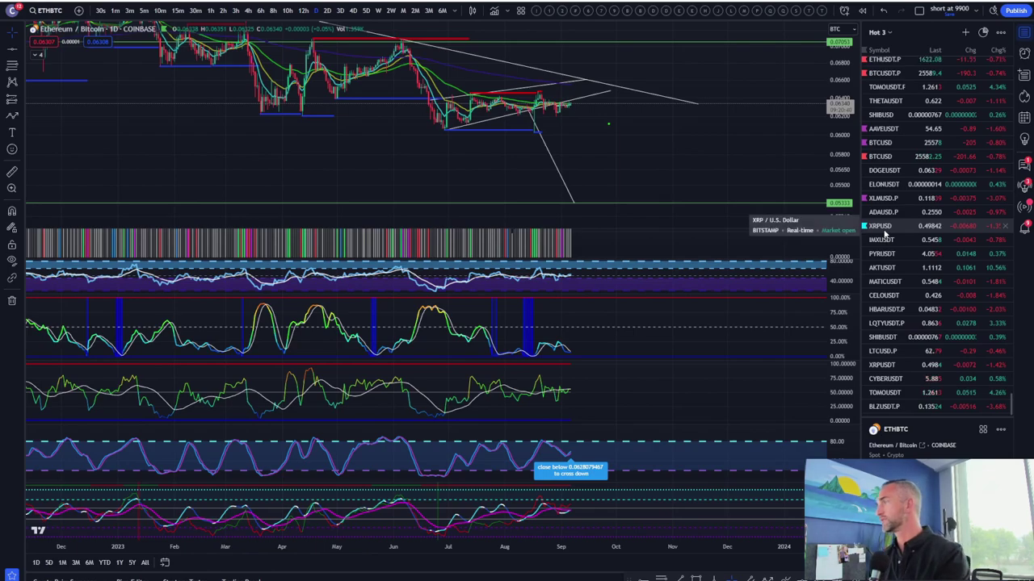
pyautogui.click(883, 230)
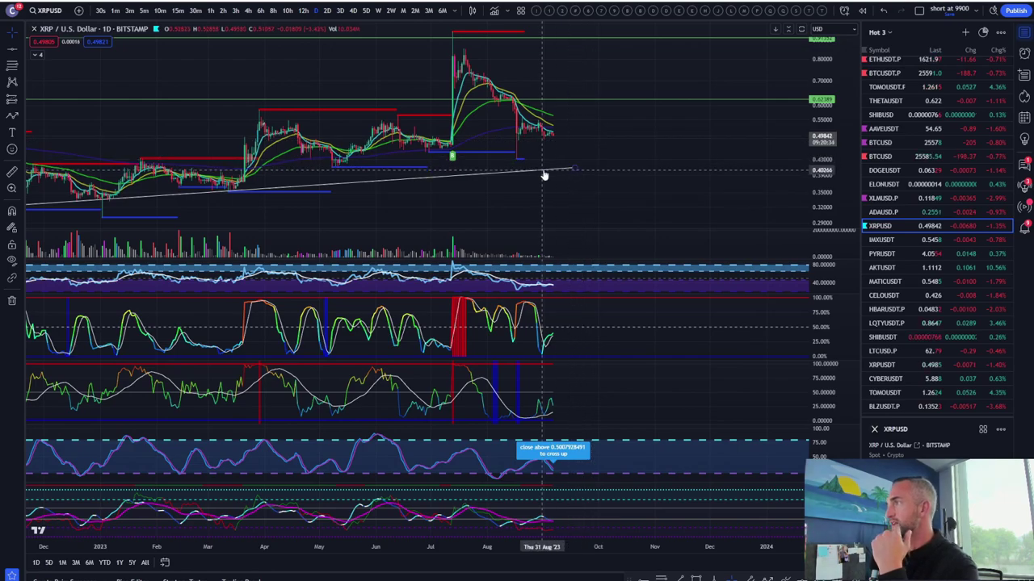
pyautogui.moveTo(637, 140); pyautogui.dragTo(718, 121)
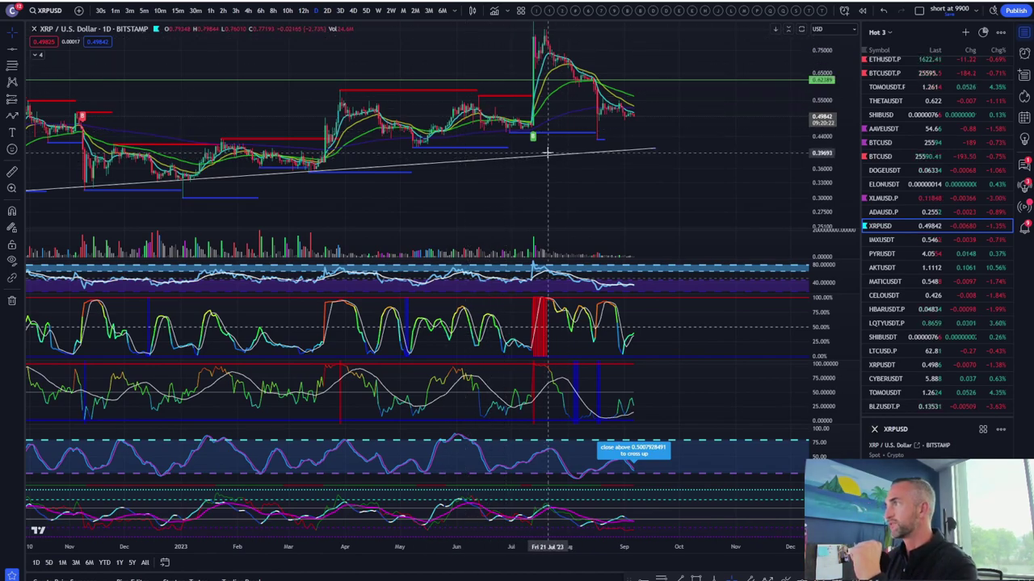
pyautogui.moveTo(746, 120); pyautogui.dragTo(770, 165)
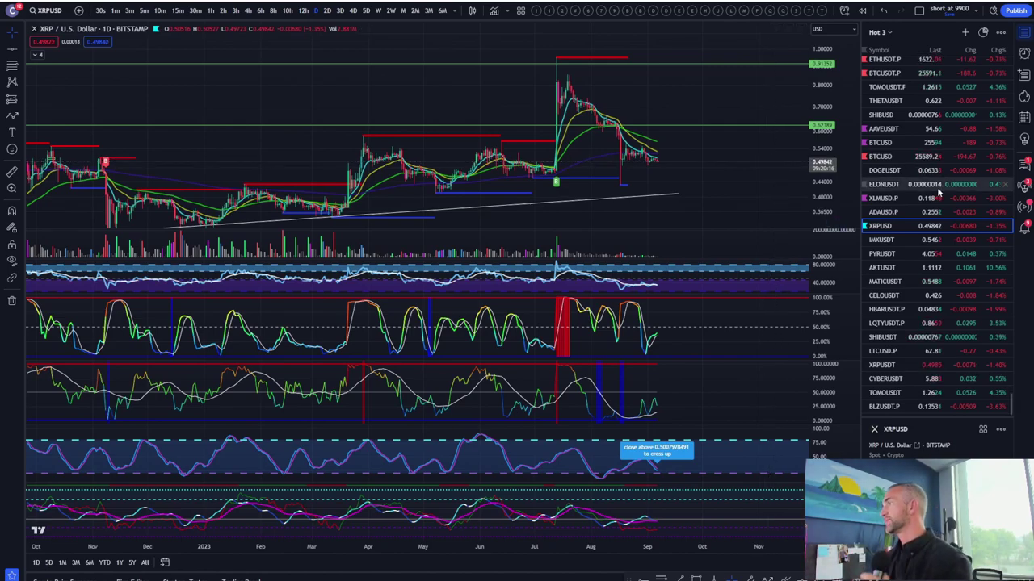
# - Open XLMUSD.P from the watchlist and examine its descending trendline on the daily interval and its recent decline on the 15-minute interval
pyautogui.click(884, 198)
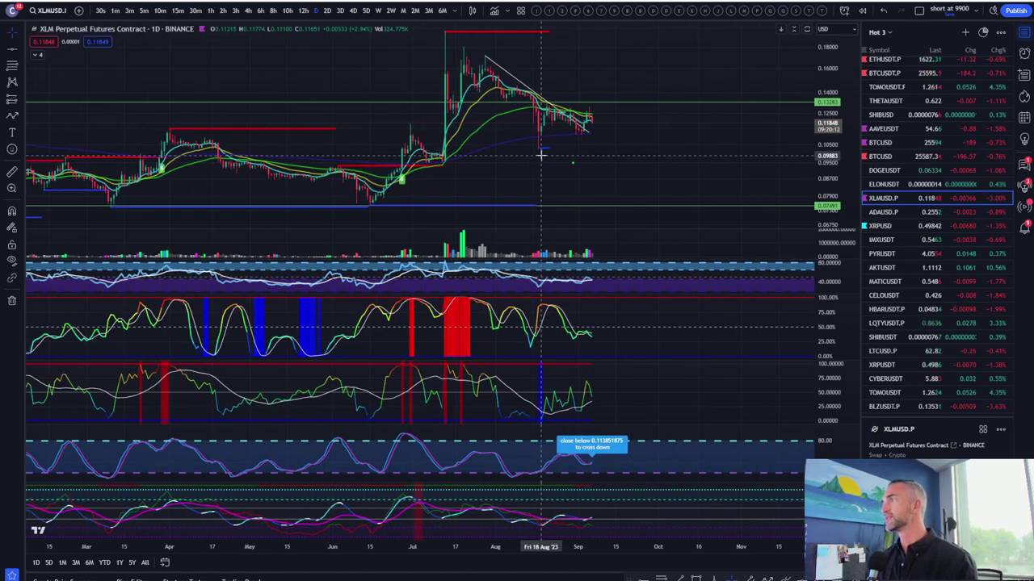
pyautogui.scroll(3, 540, 155)
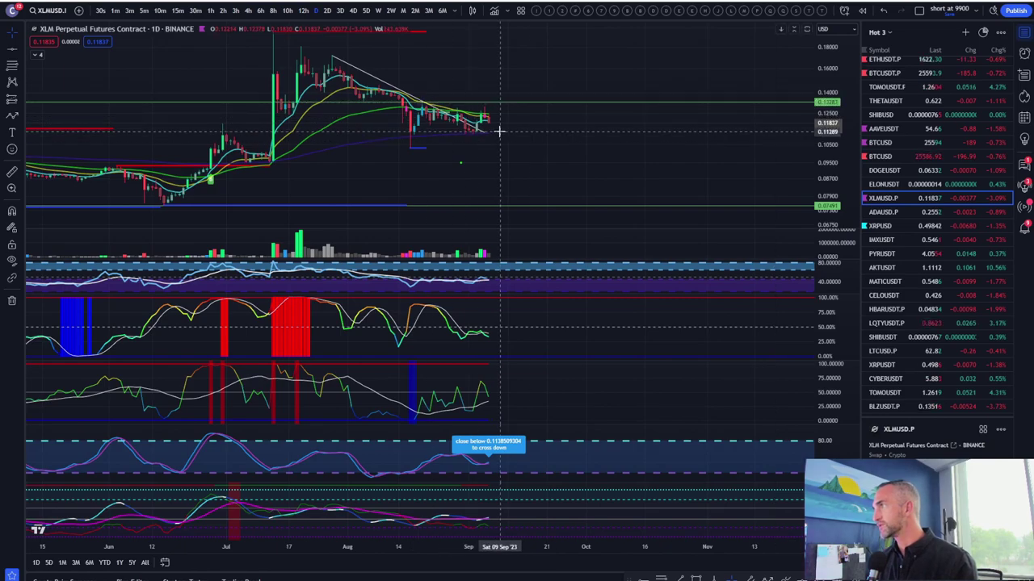
pyautogui.click(177, 12)
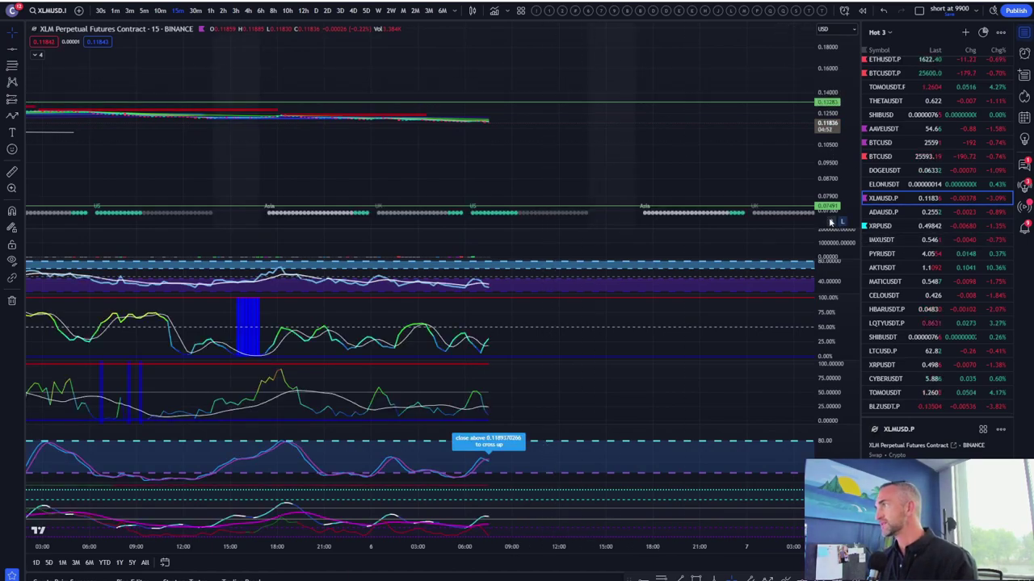
pyautogui.scroll(-5, 570, 188)
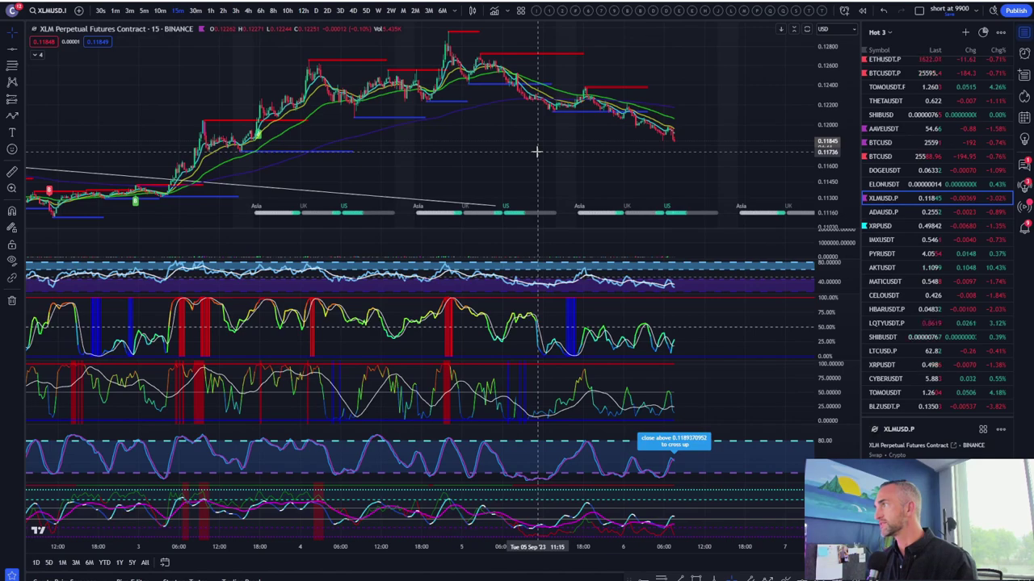
# - Open ADAUSD.P from the watchlist and examine its 15-minute candles from September 4 to 6 against the moving averages
pyautogui.click(889, 212)
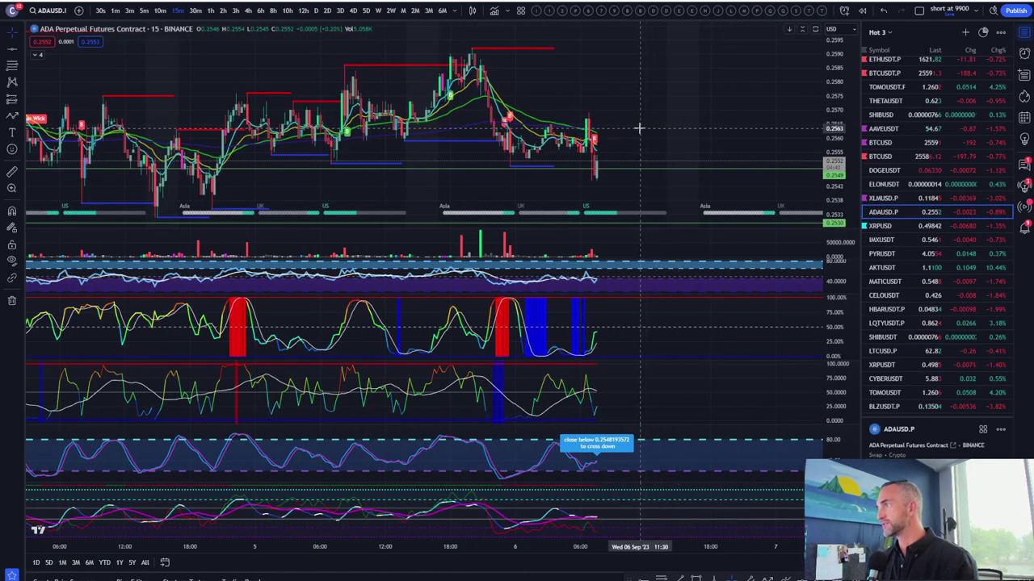
pyautogui.scroll(4, 639, 128)
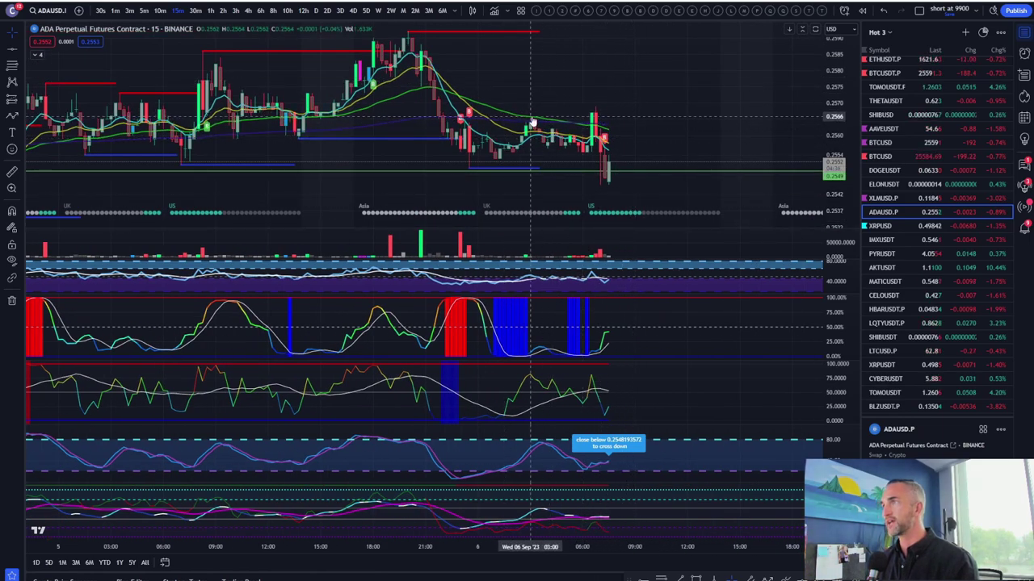
pyautogui.scroll(-4, 533, 121)
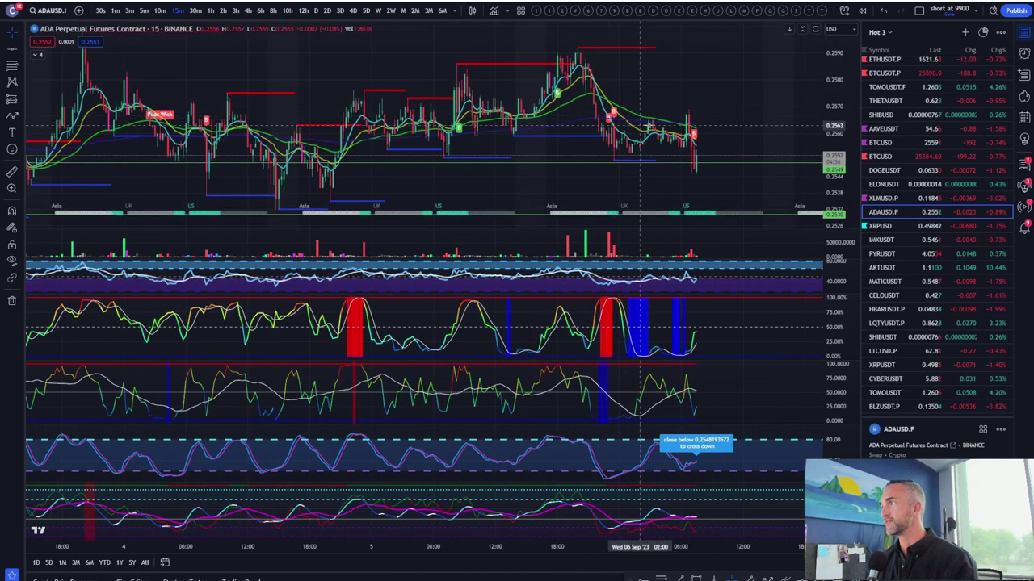
# - Switch ADAUSD.P to the 4-hour interval and maximize the price pane so the oscillators are hidden
pyautogui.click(248, 10)
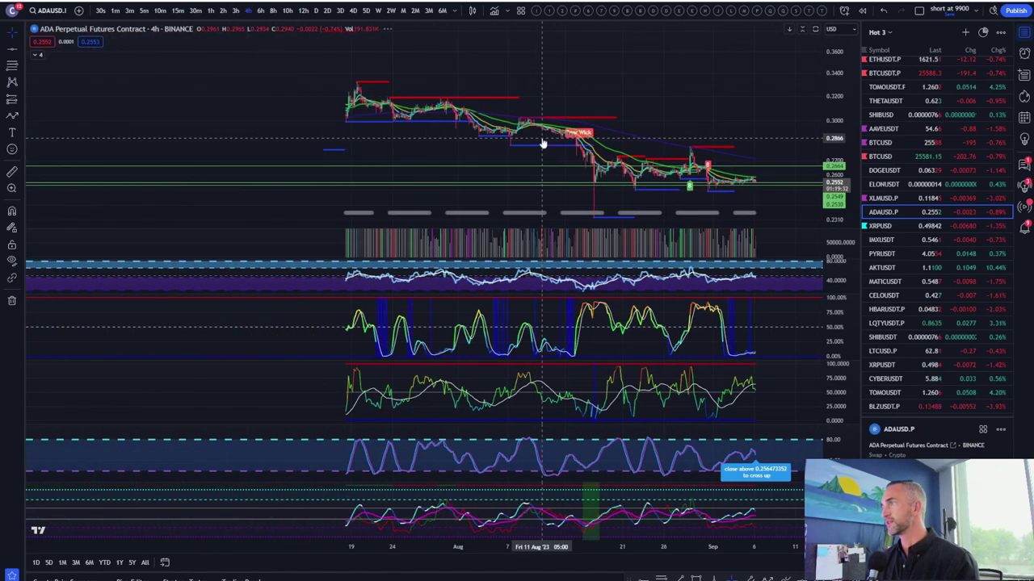
pyautogui.moveTo(526, 96); pyautogui.dragTo(729, 60)
pyautogui.doubleClick(731, 58)
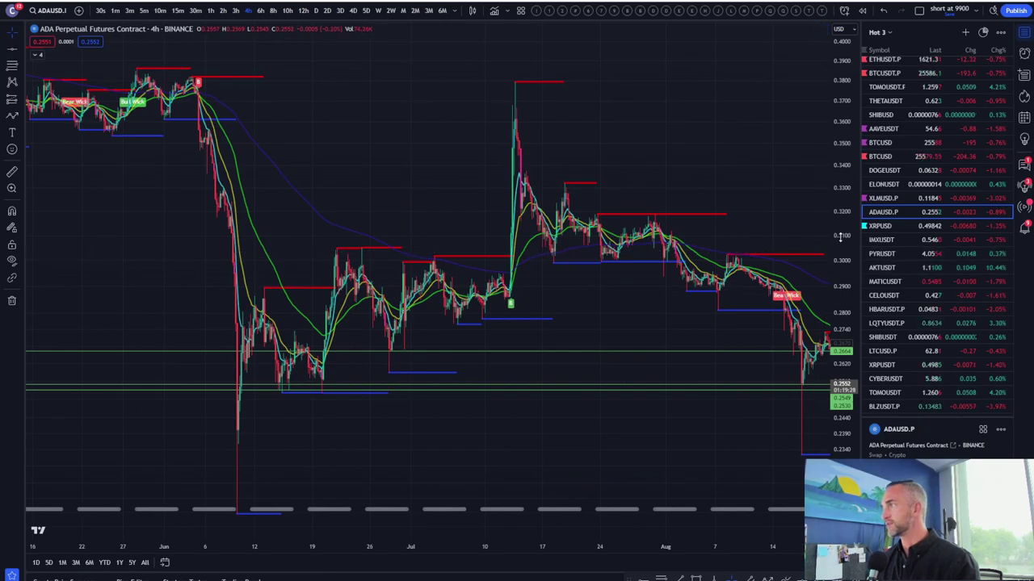
pyautogui.scroll(6, 840, 237)
pyautogui.scroll(5, 499, 211)
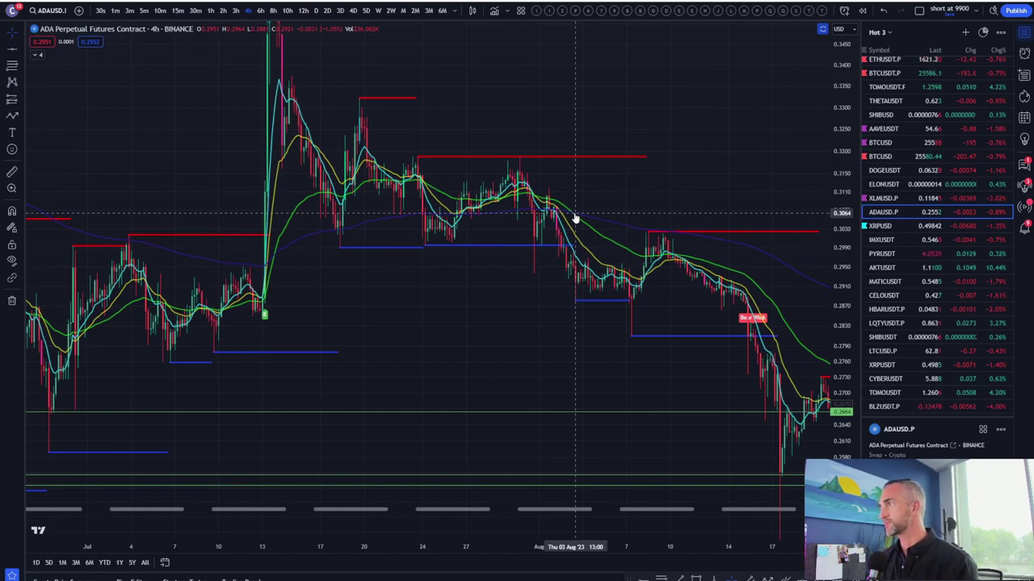
# - Compare ADAUSD.P's August 4-hour highs with the falling blue moving average
pyautogui.moveTo(705, 175); pyautogui.dragTo(337, 76)
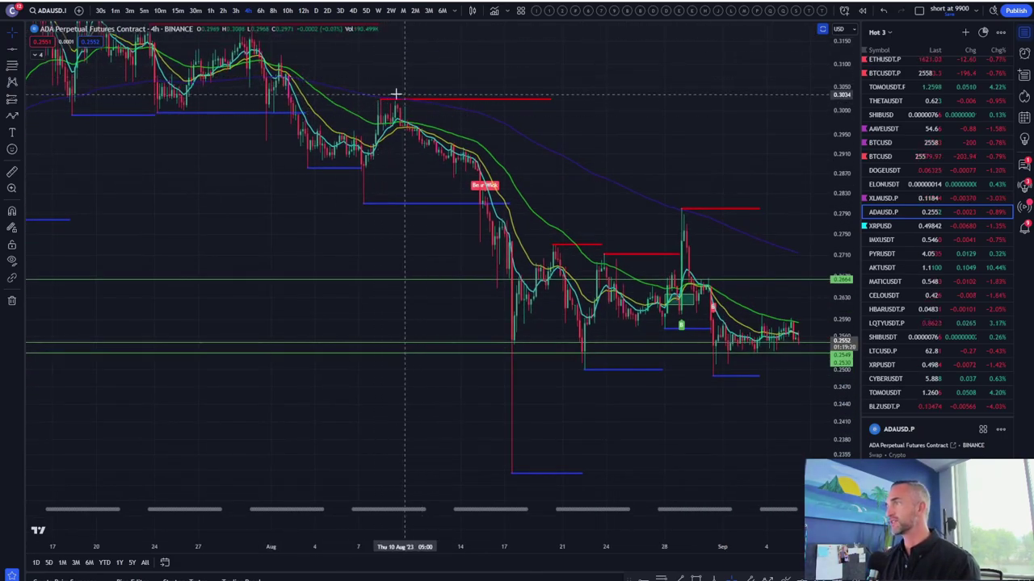
pyautogui.moveTo(835, 140); pyautogui.dragTo(835, 237)
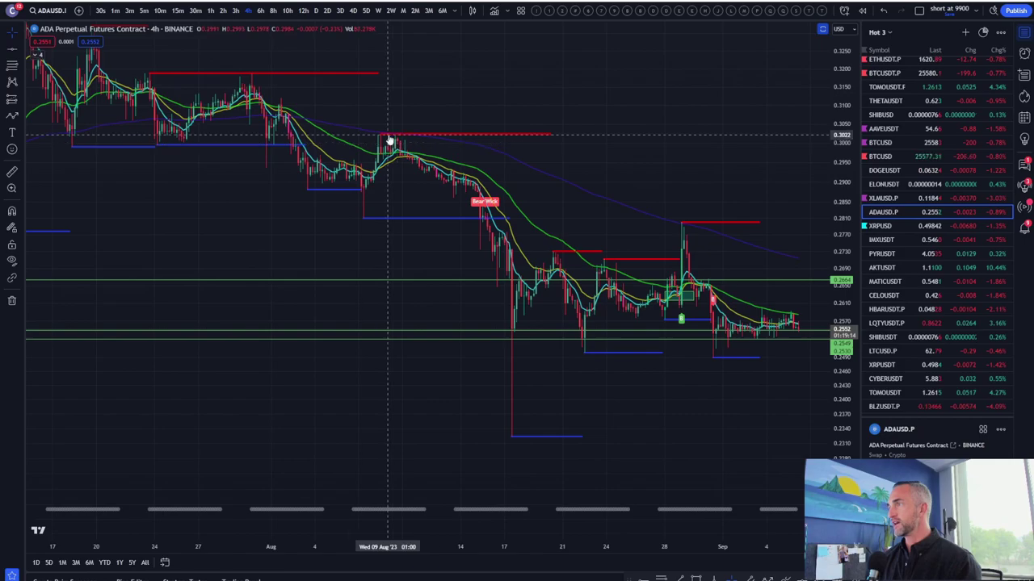
pyautogui.scroll(3, 767, 336)
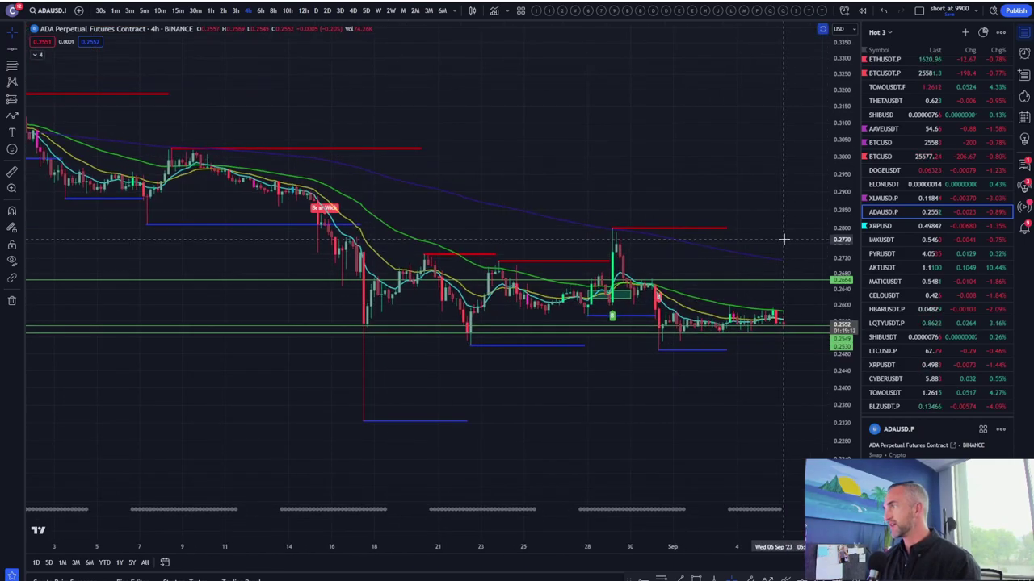
# - Examine ADAUSD.P's late-August to September 6 candles against the 0.2664, 0.2549 and 0.2530 horizontal levels
pyautogui.moveTo(784, 239); pyautogui.dragTo(590, 62)
pyautogui.moveTo(606, 198); pyautogui.dragTo(784, 253)
pyautogui.moveTo(833, 331); pyautogui.dragTo(832, 233)
pyautogui.scroll(4, 711, 185)
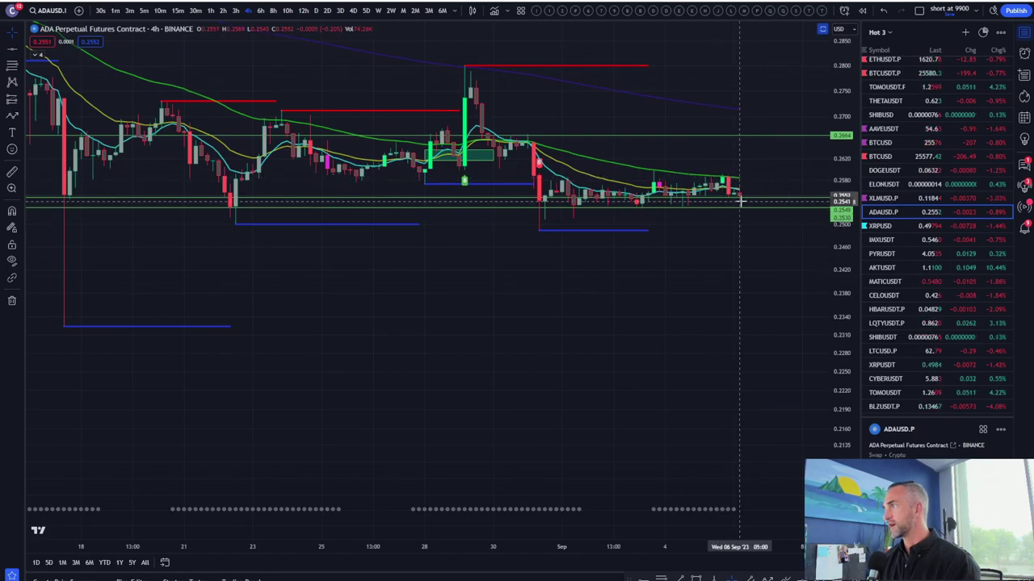
pyautogui.scroll(3, 854, 184)
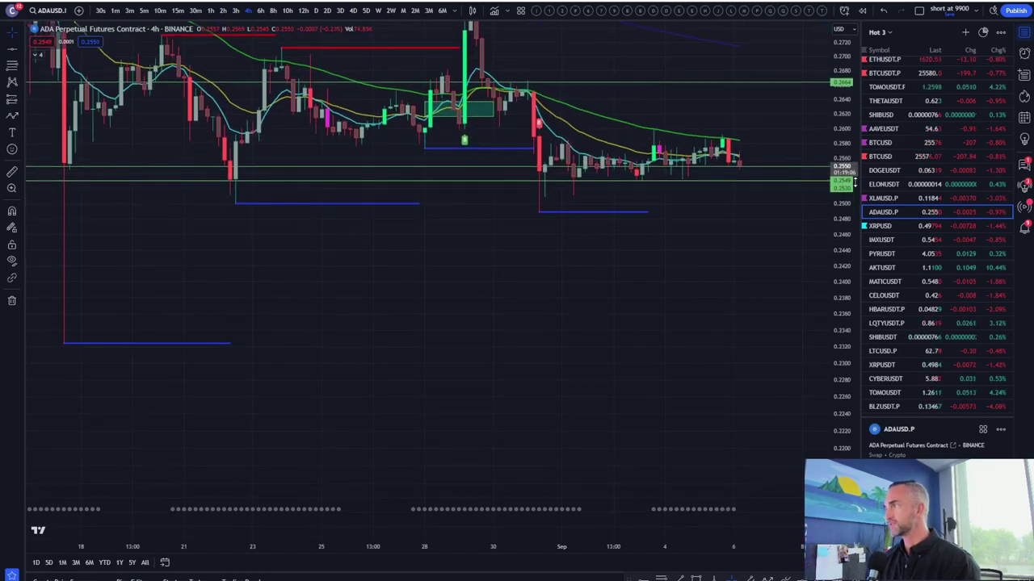